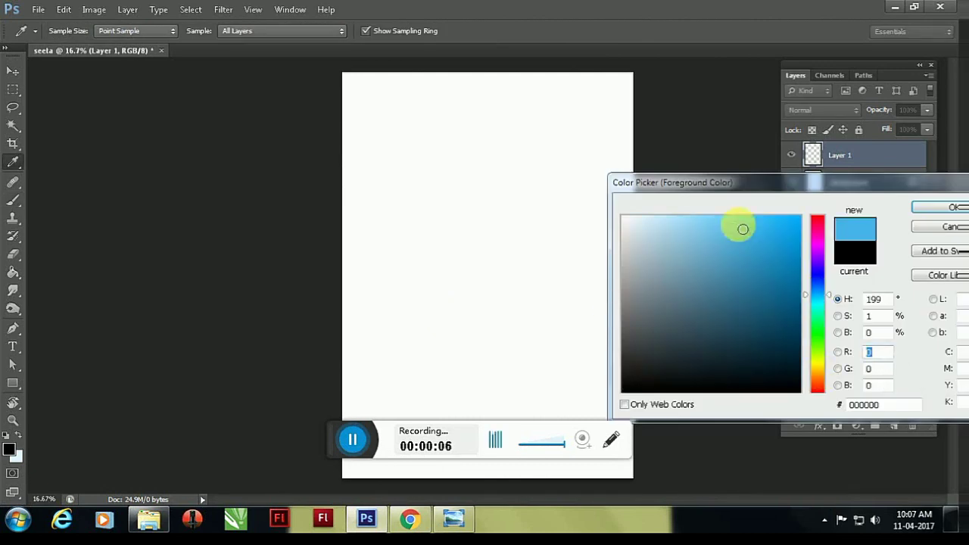
- Confirm light blue as the painting colour on the blank 'seeta' canvas with Layer 1 selected
key("Return")
- Sketch a rough light-blue standing figure with head, arms and legs using the Brush
key("b")
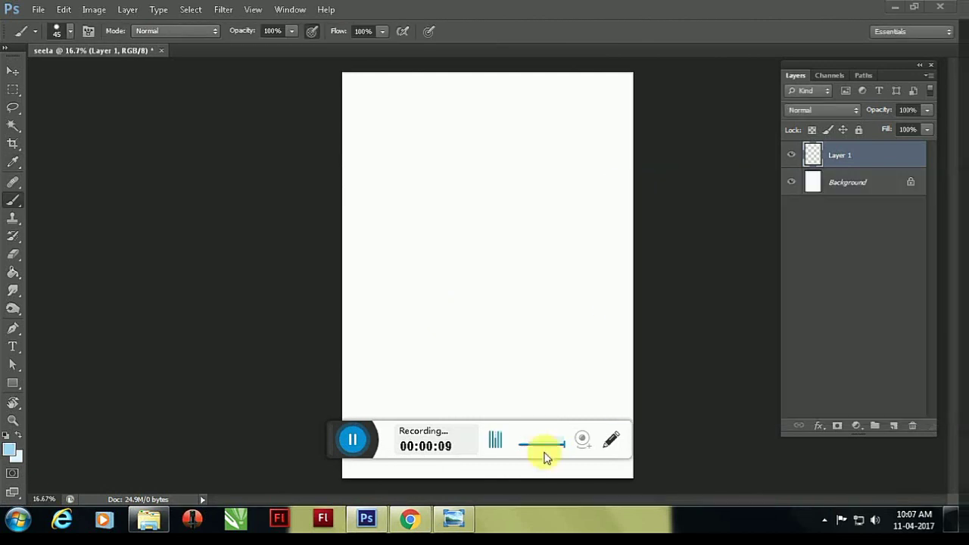
left_click_drag(346, 447, 496, 526)
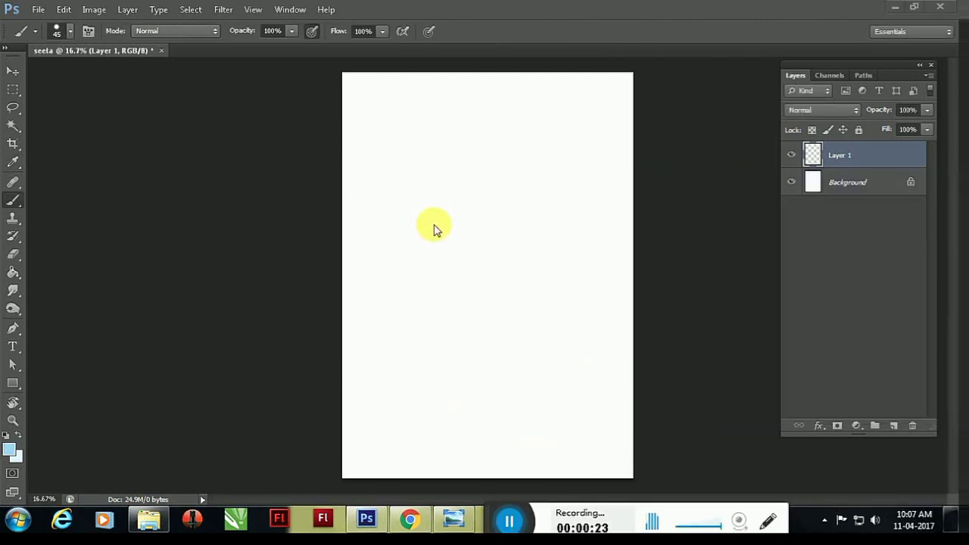
left_click(456, 103)
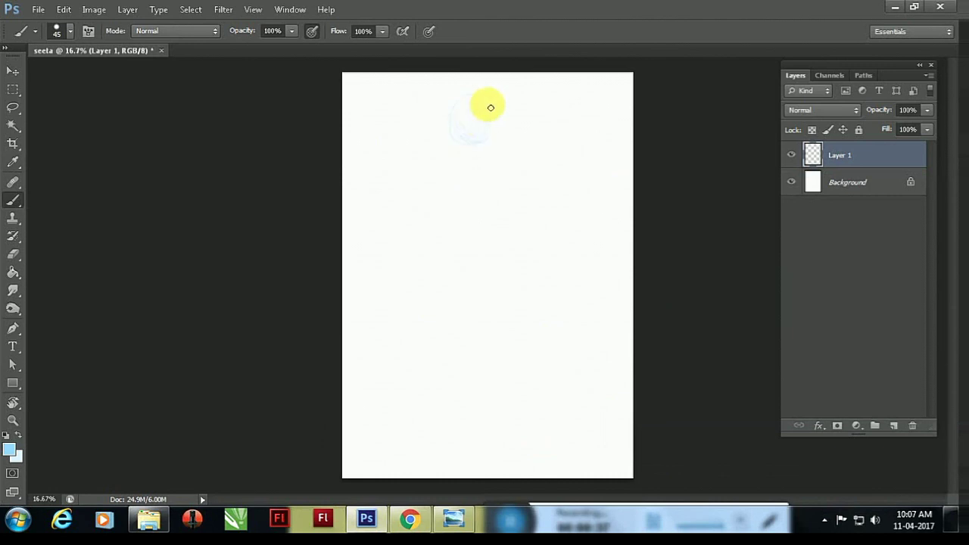
mouse_move(446, 143)
left_mouse_down()
mouse_move(484, 153)
mouse_move(495, 215)
mouse_move(454, 225)
mouse_move(448, 156)
mouse_move(511, 202)
mouse_move(457, 280)
mouse_move(484, 287)
mouse_move(469, 338)
mouse_move(467, 442)
left_mouse_up()
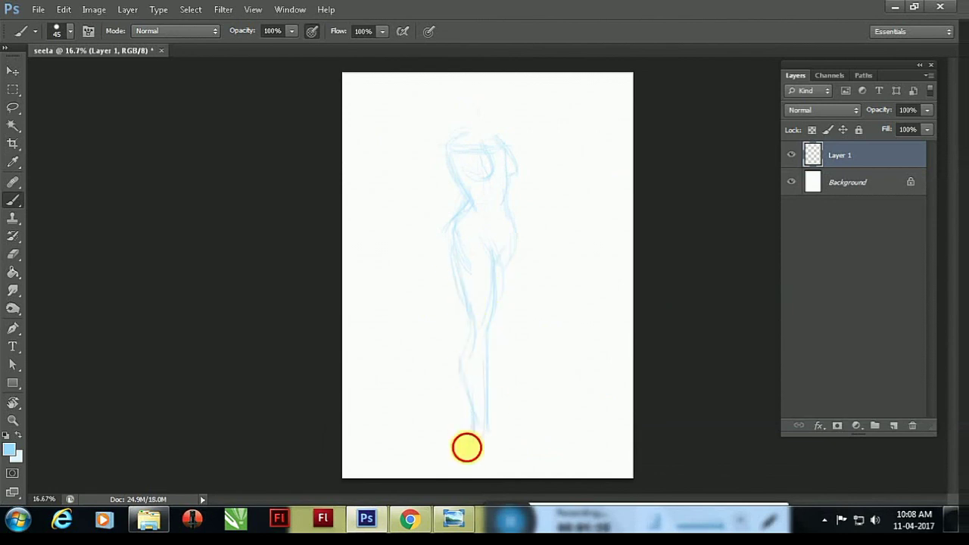
left_click_drag(521, 217, 500, 424)
left_click_drag(457, 135, 437, 197)
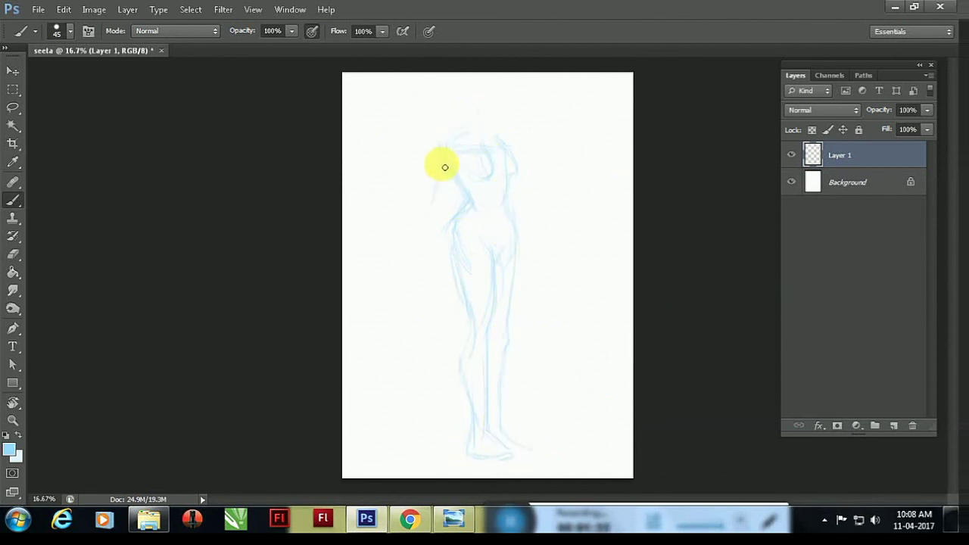
left_click_drag(428, 162, 411, 229)
mouse_move(493, 151)
left_mouse_down()
mouse_move(495, 88)
mouse_move(483, 125)
left_mouse_up()
left_click_drag(512, 193, 539, 271)
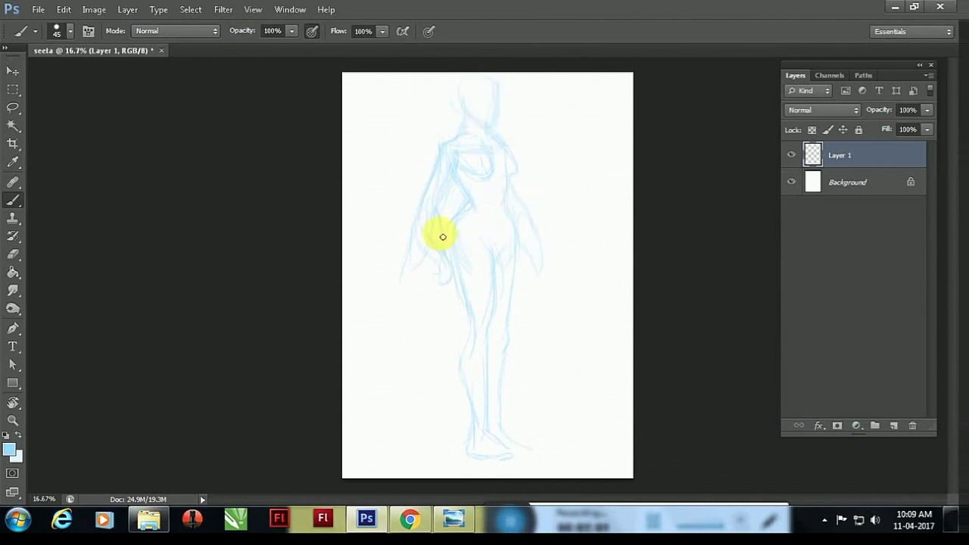
- Select all and delete the rough figure sketch from Layer 1
key("e")
key("ctrl+a")
key("Delete")
key("b")
key("ctrl+z")
- Draw four light-blue vertical guide lines down the page and start the head
left_click_drag(421, 84, 422, 468)
left_click_drag(556, 85, 555, 458)
left_click_drag(440, 84, 440, 450)
left_click_drag(545, 89, 545, 458)
left_click(475, 105)
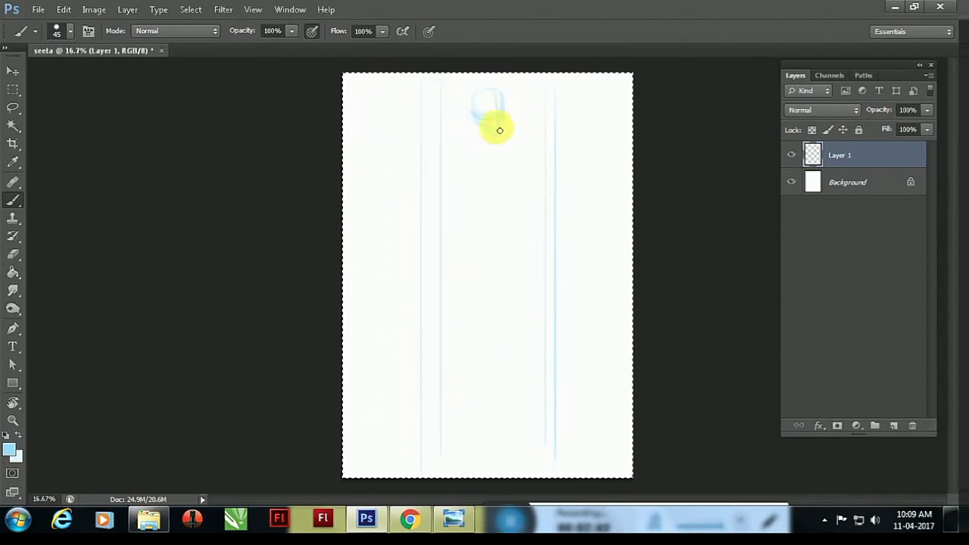
- Sketch a second quick figure from shoulders to legs, then delete everything on Layer 1
left_click_drag(475, 136, 453, 150)
left_click_drag(511, 148, 518, 182)
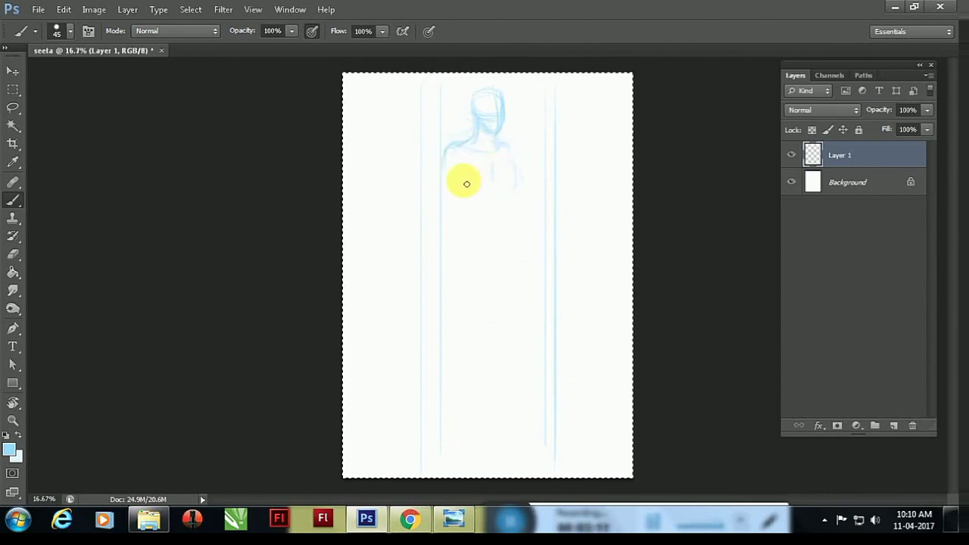
left_click_drag(457, 162, 442, 274)
left_click_drag(521, 194, 474, 294)
left_click_drag(515, 227, 454, 396)
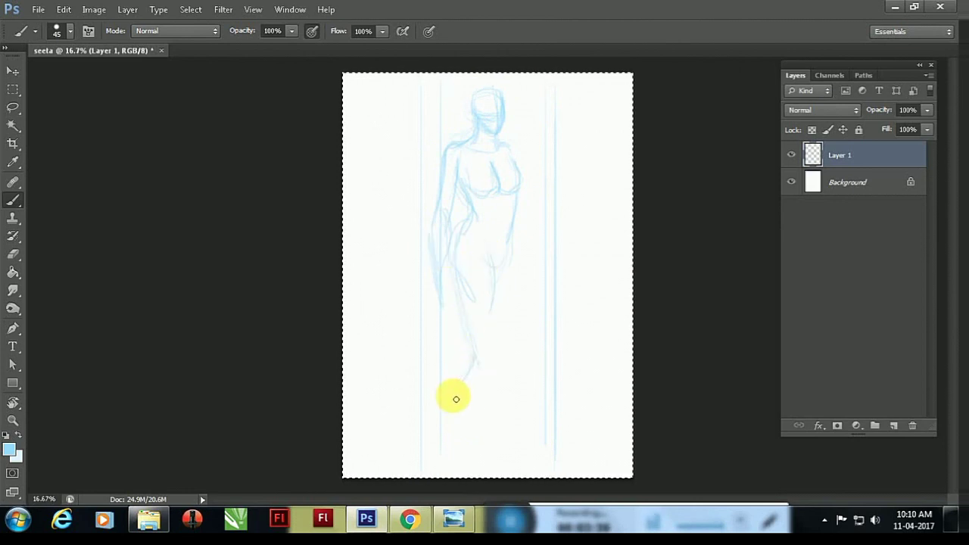
left_click_drag(495, 283, 487, 414)
key("Delete")
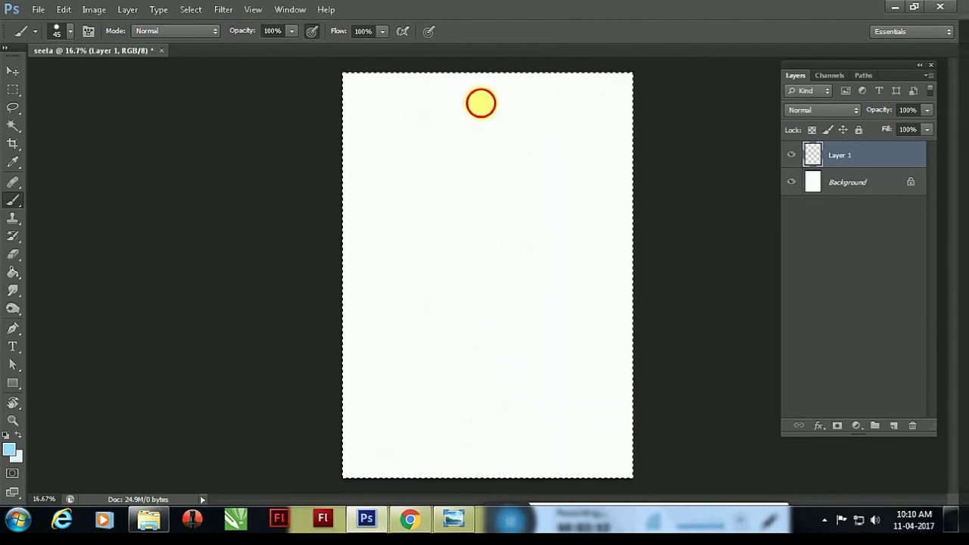
- In darker blue, draw the head and tilt it about -10° with Free Transform
left_click(946, 207)
mouse_move(466, 114)
left_mouse_down()
mouse_move(482, 130)
mouse_move(474, 154)
mouse_move(489, 153)
mouse_move(452, 158)
mouse_move(433, 185)
left_mouse_up()
key("e")
left_click_drag(467, 151, 435, 182)
key("l")
left_click_drag(488, 83, 522, 144)
key("ctrl+t")
left_click_drag(503, 91, 519, 53)
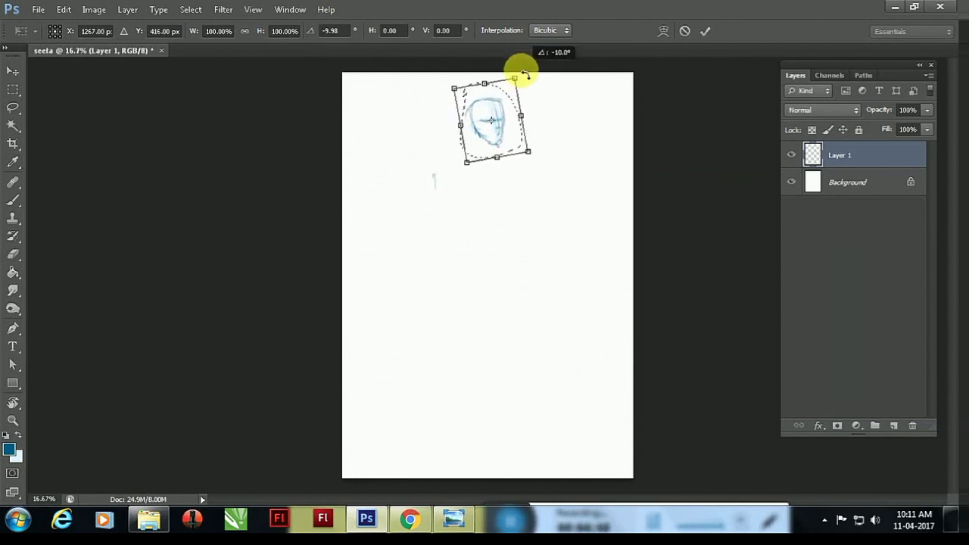
key("Return")
key("b")
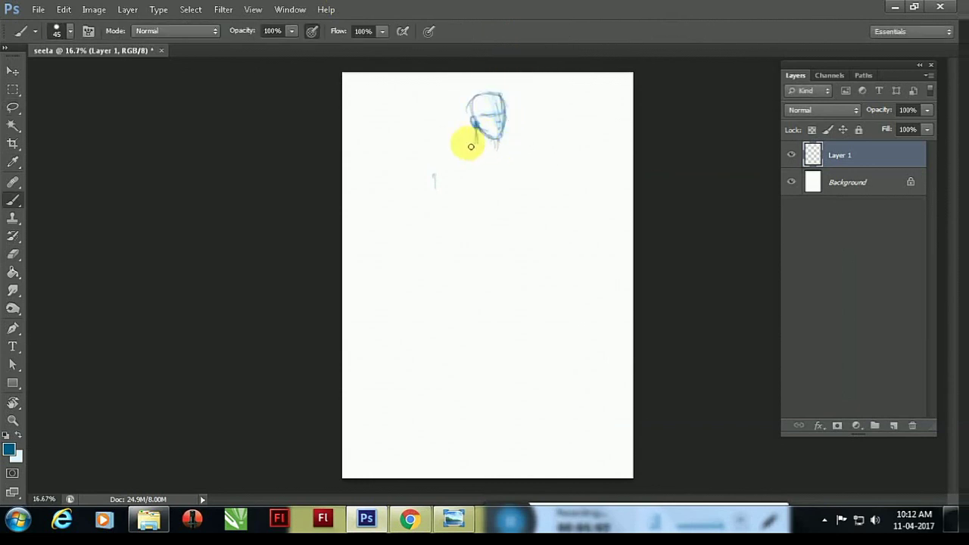
- Sketch the chest, arm, waist, hips and legs down to the feet, plus a balance line
mouse_move(477, 192)
left_mouse_down()
mouse_move(519, 190)
mouse_move(477, 195)
mouse_move(479, 222)
left_mouse_up()
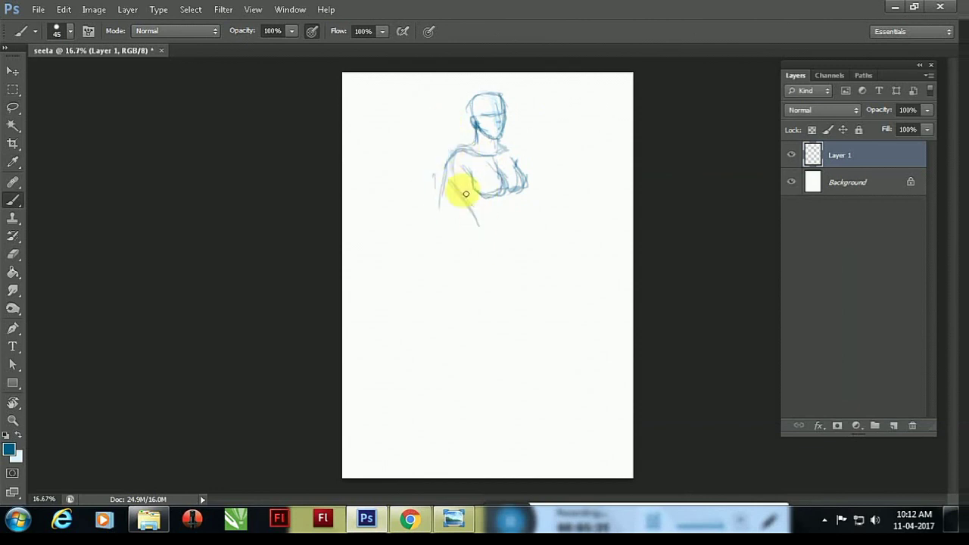
left_click_drag(519, 184, 504, 266)
mouse_move(487, 218)
left_mouse_down()
mouse_move(461, 252)
mouse_move(499, 307)
left_mouse_up()
left_click_drag(458, 280, 491, 326)
mouse_move(470, 224)
left_mouse_down()
mouse_move(459, 278)
mouse_move(489, 305)
mouse_move(455, 372)
mouse_move(474, 368)
mouse_move(475, 437)
left_mouse_up()
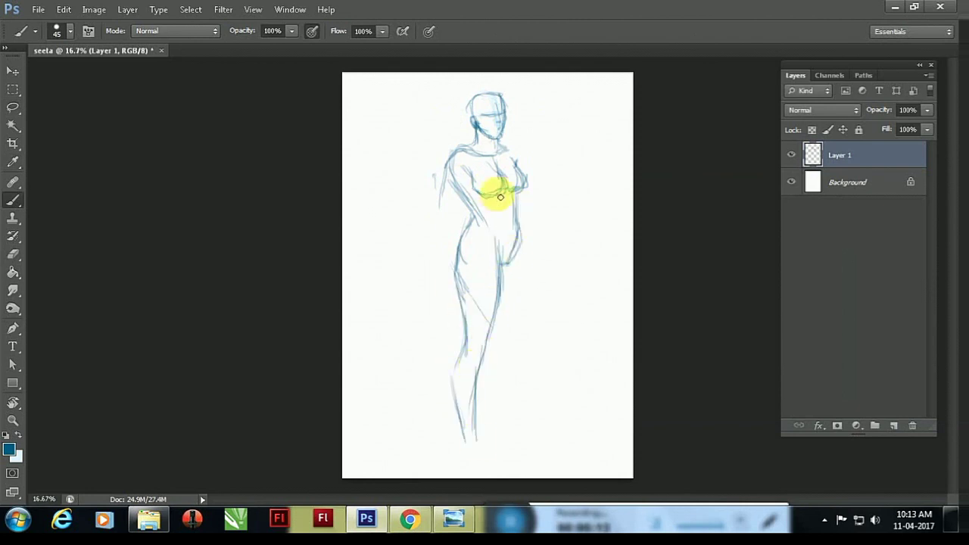
mouse_move(514, 258)
left_mouse_down()
mouse_move(480, 356)
mouse_move(475, 437)
left_mouse_up()
left_click_drag(456, 250, 457, 420)
left_click_drag(520, 342, 501, 415)
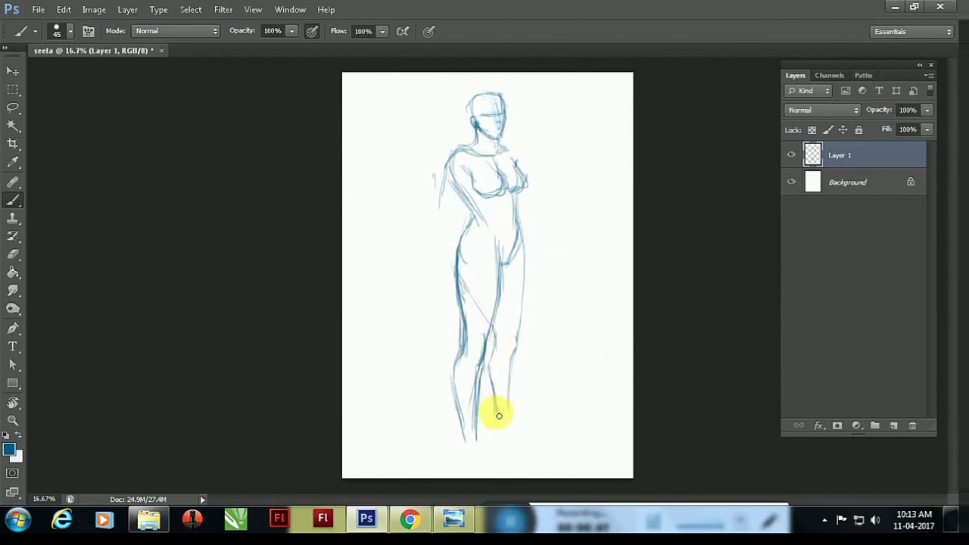
mouse_move(511, 327)
left_mouse_down()
mouse_move(510, 415)
mouse_move(491, 439)
mouse_move(488, 470)
mouse_move(558, 437)
left_mouse_up()
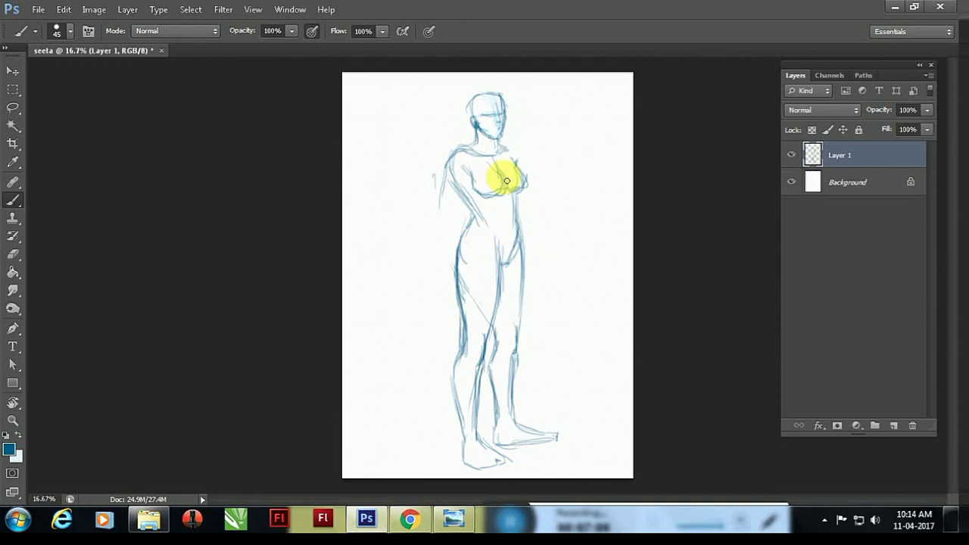
left_click_drag(492, 80, 492, 469)
- Remove the balance line, nudge the figure up, and reposition and reshape the legs
key("ctrl+z")
key("ctrl+t")
left_click_drag(501, 240, 497, 227)
key("Return")
key("l")
left_click_drag(443, 242, 405, 362)
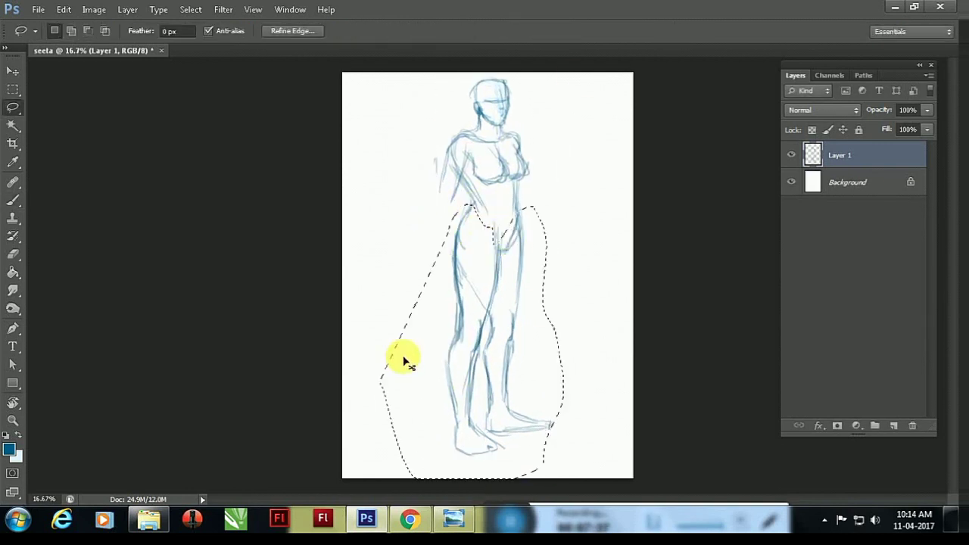
key("ctrl+t")
left_click_drag(484, 411, 484, 422)
key("Return")
mouse_move(470, 203)
left_mouse_down()
mouse_move(428, 348)
mouse_move(519, 194)
mouse_move(447, 244)
mouse_move(456, 318)
left_mouse_up()
key("ctrl+t")
key("Return")
- Darken the torso and inner leg contours, the left arm down to the hand, and the shoulder
key("b")
mouse_move(502, 238)
left_mouse_down()
mouse_move(461, 416)
mouse_move(514, 352)
mouse_move(505, 409)
left_mouse_up()
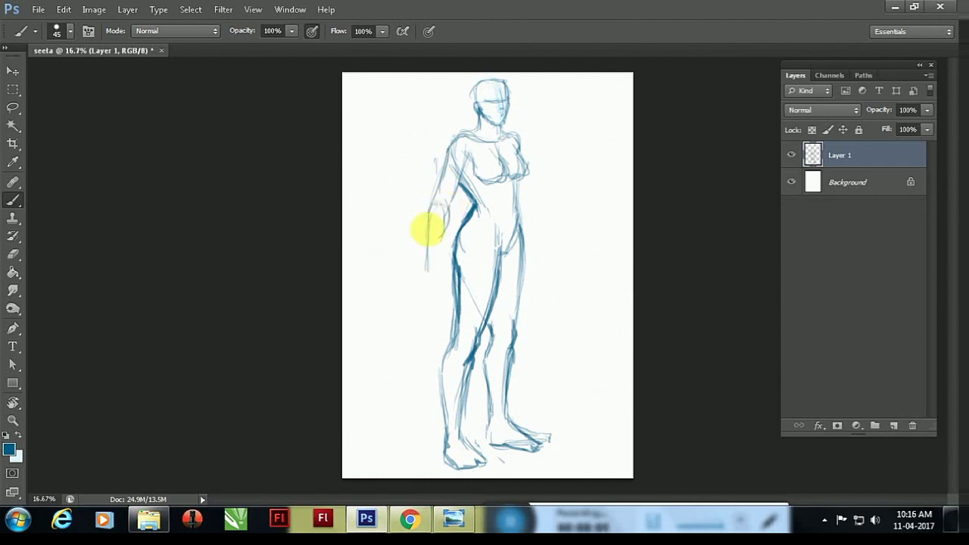
mouse_move(439, 182)
left_mouse_down()
mouse_move(426, 270)
mouse_move(433, 294)
left_mouse_up()
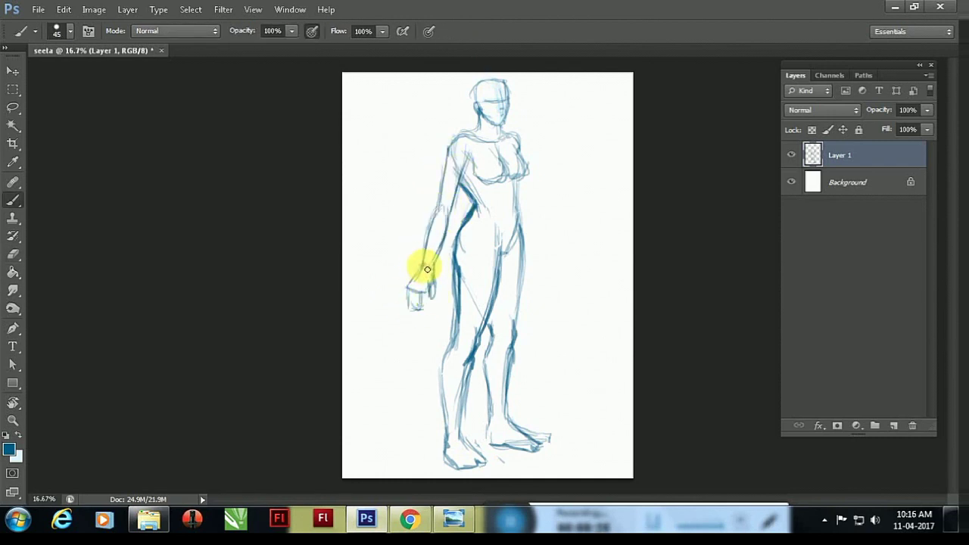
mouse_move(504, 169)
left_mouse_down()
mouse_move(514, 148)
mouse_move(521, 225)
mouse_move(519, 205)
left_mouse_up()
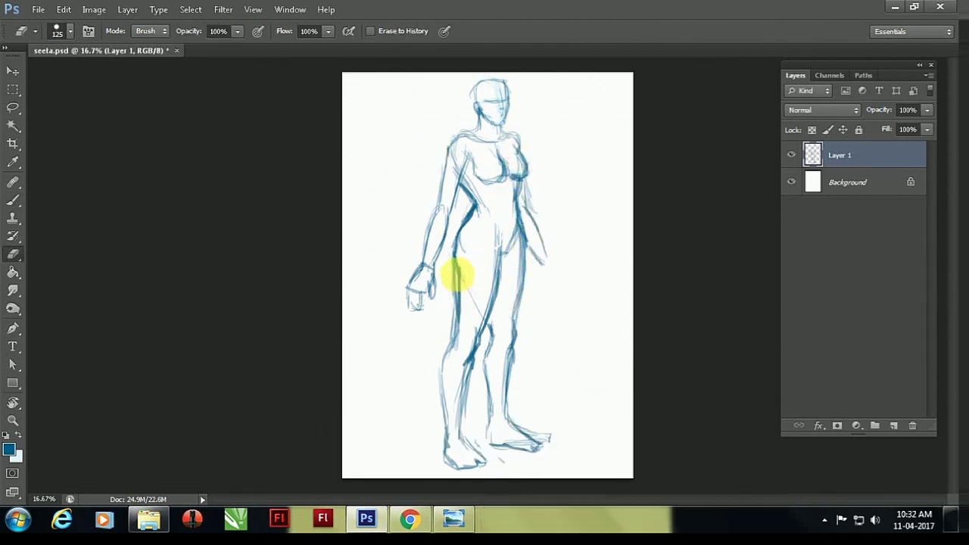
key("z")
left_click_drag(459, 275, 465, 273)
- Erase stray leg lines, then brush the second hand and a diagonal drape across the torso
key("e")
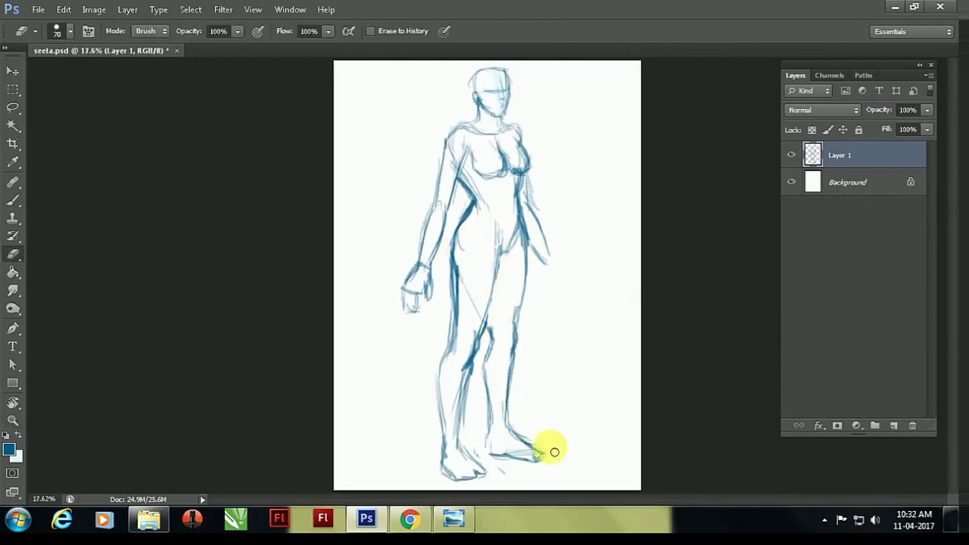
left_click_drag(470, 264, 447, 356)
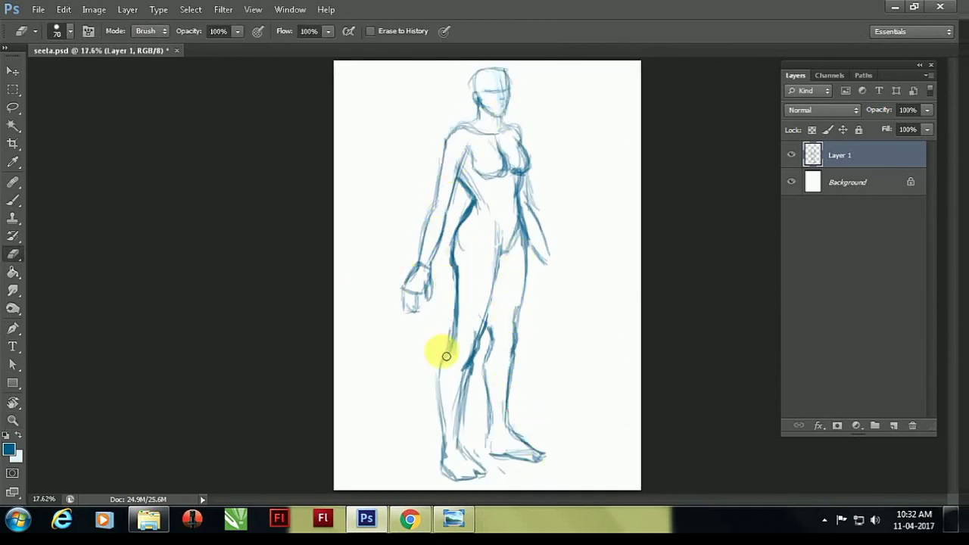
key("b")
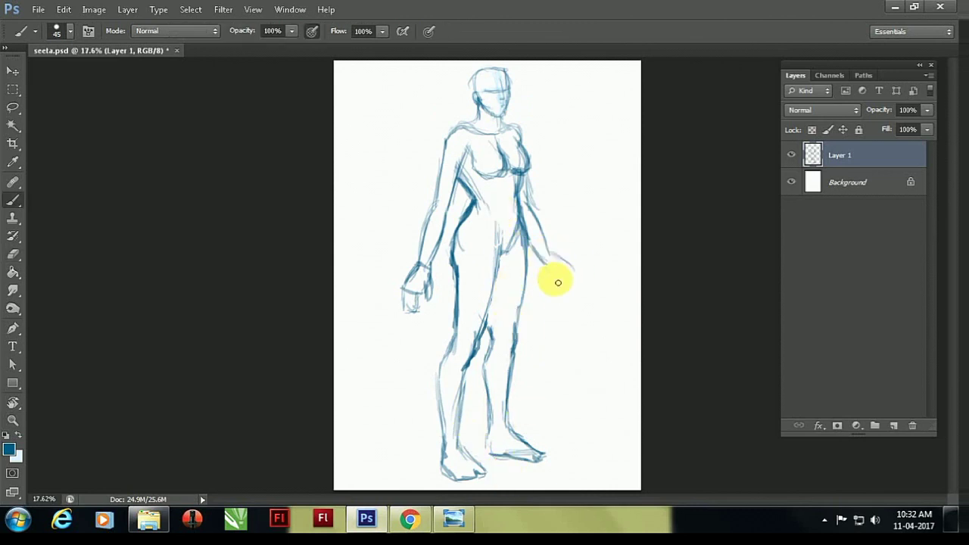
left_click_drag(406, 296, 412, 303)
left_click_drag(521, 173, 454, 257)
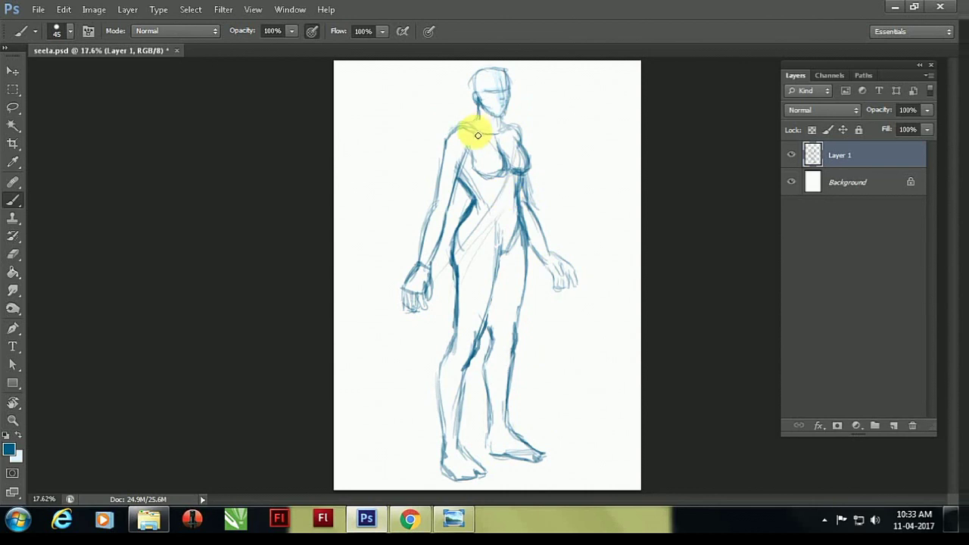
- Add a hair bun at the back of the head and tidy strokes near the torso
key("z")
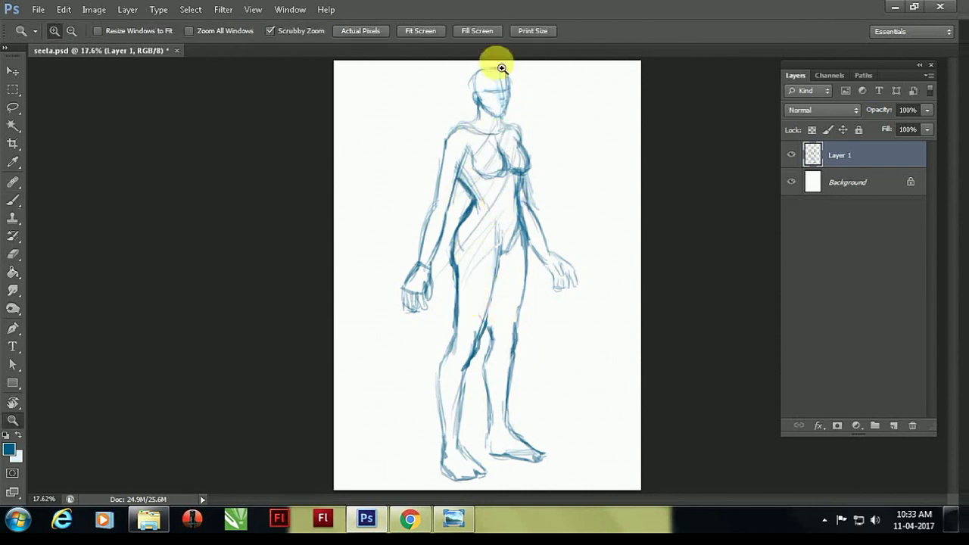
left_click_drag(460, 199, 523, 261)
key("ctrl+minus")
key("ctrl+minus")
key("ctrl+minus")
key("b")
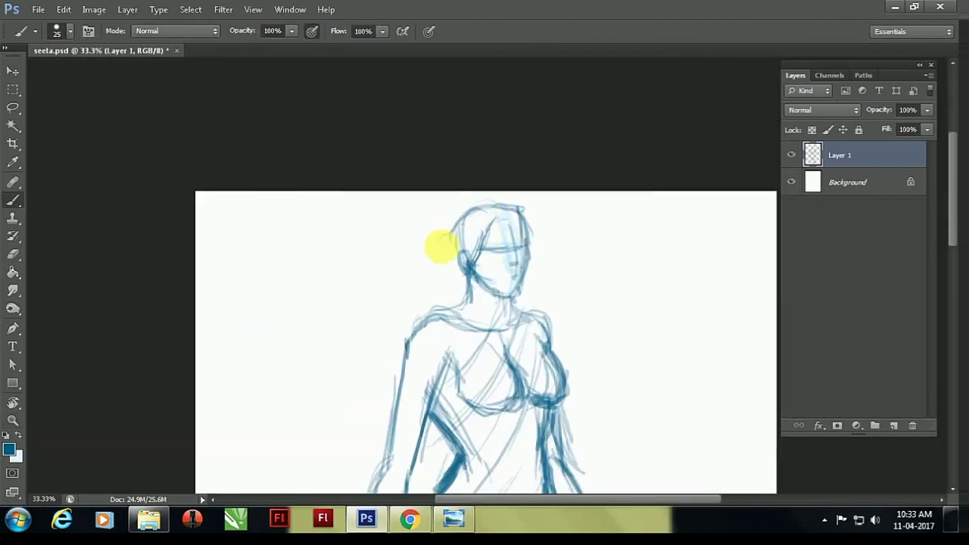
left_click_drag(457, 264, 479, 267)
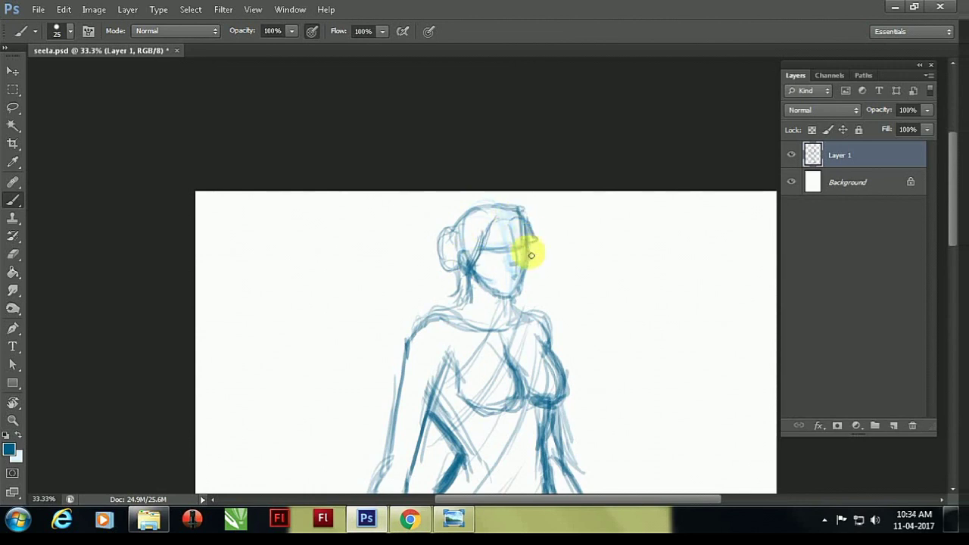
mouse_move(469, 439)
left_mouse_down()
mouse_move(512, 281)
mouse_move(471, 274)
mouse_move(460, 433)
mouse_move(534, 389)
mouse_move(580, 209)
mouse_move(493, 346)
left_mouse_up()
key("e")
key("b")
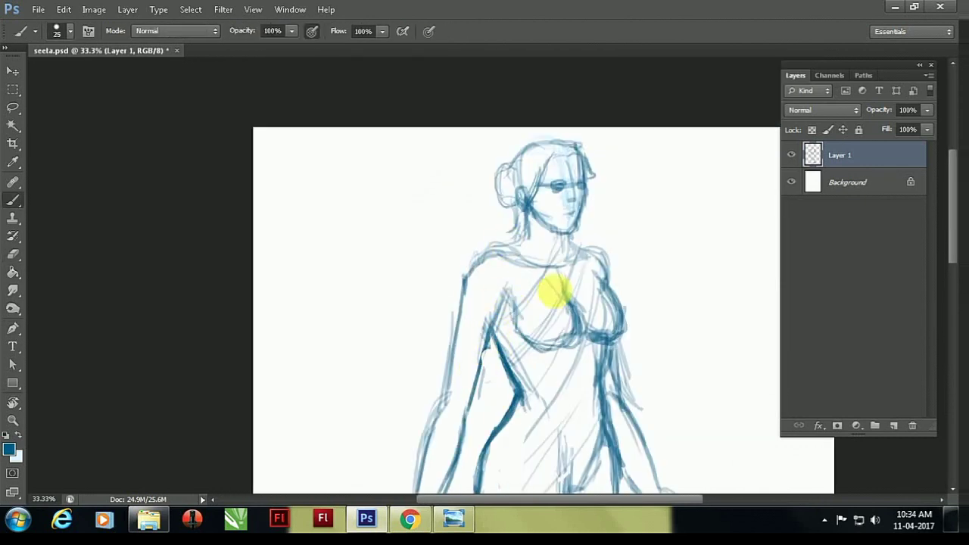
left_click_drag(610, 309, 588, 223)
key("ctrl+minus")
key("ctrl+minus")
key("ctrl+minus")
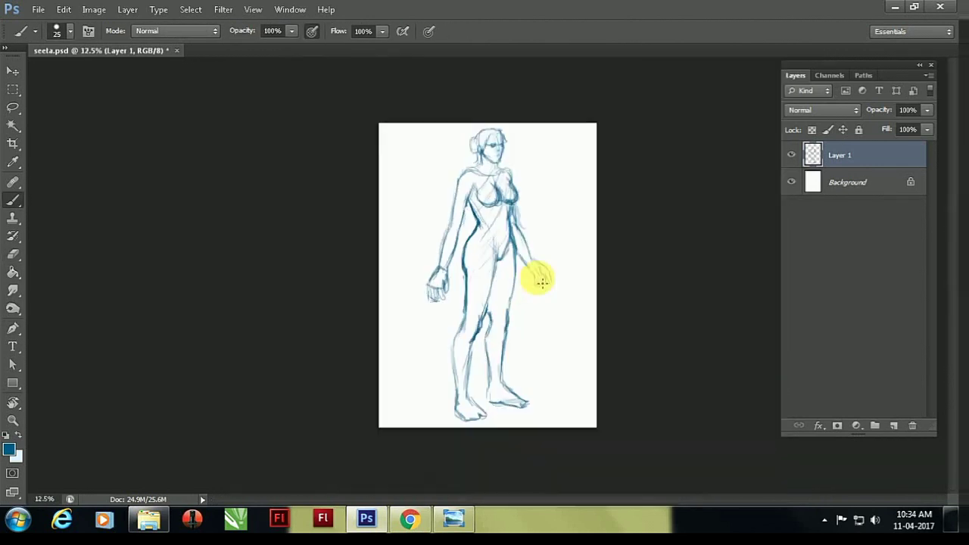
scroll(542, 282, "up", 5)
- Lasso each hand and resize it with Free Transform, scaling the right hand down slightly
key("l")
left_click_drag(523, 261, 530, 374)
key("ctrl+t")
key("Return")
left_click_drag(229, 341, 310, 355)
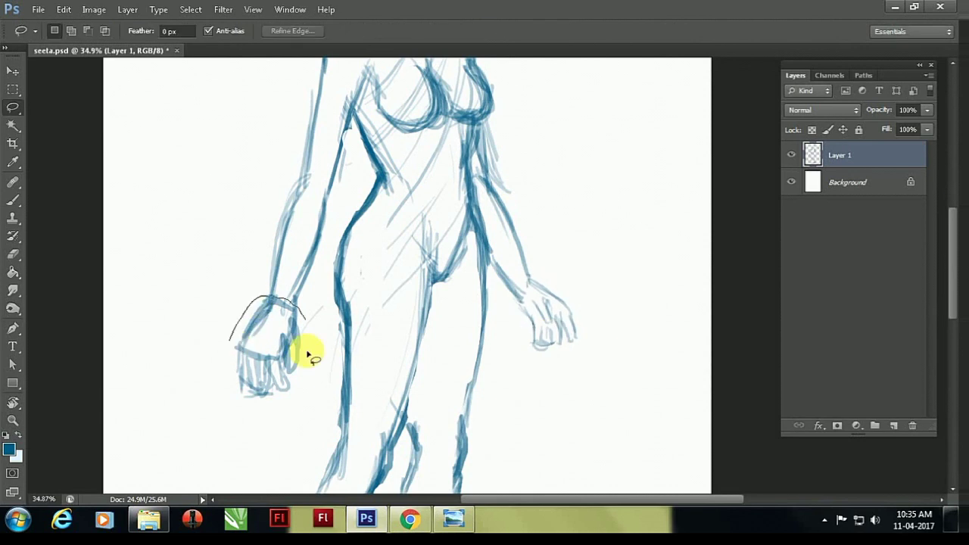
key("ctrl+t")
key("Return")
left_click_drag(488, 310, 484, 318)
key("ctrl+t")
left_click_drag(546, 396, 552, 403)
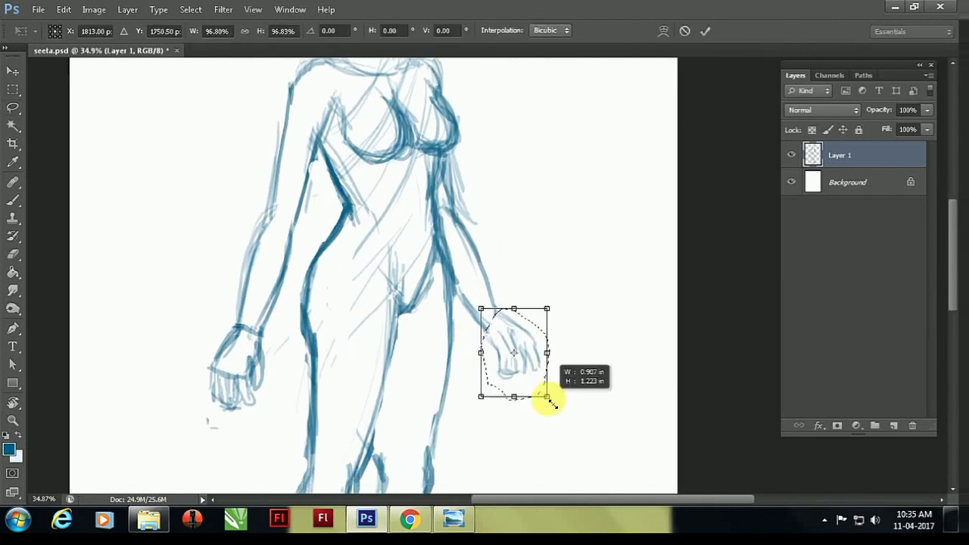
key("Return")
key("ctrl+d")
key("ctrl+minus")
key("ctrl+minus")
key("ctrl+minus")
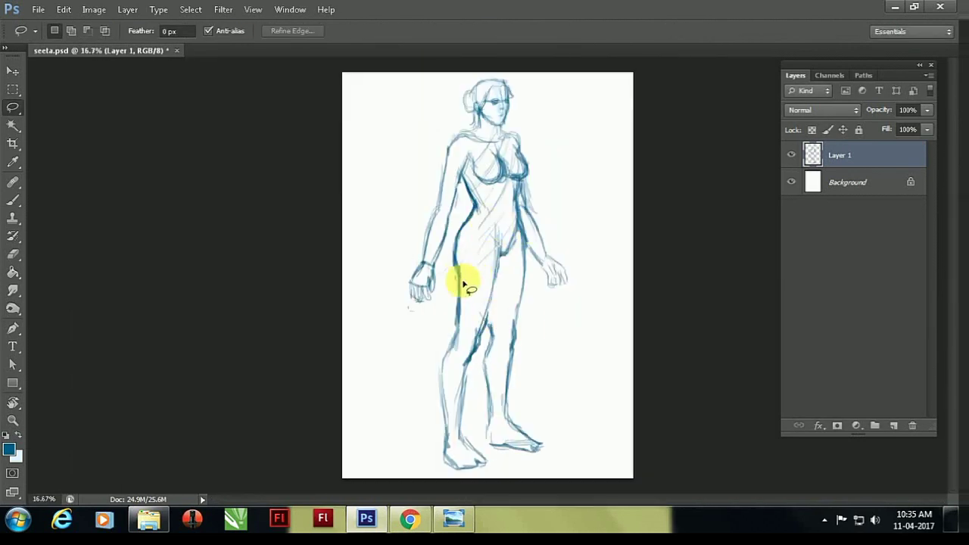
- Add Layer 2 for colouring with orange as the brush colour
left_click(894, 425)
left_click(818, 389)
key("Return")
key("b")
scroll(491, 173, "up", 2)
- Enlarge the brush and hatch orange over the shoulder, chest, torso and waist
key("bracketright")
key("bracketright")
mouse_move(422, 202)
left_mouse_down()
mouse_move(476, 249)
mouse_move(469, 278)
left_mouse_up()
mouse_move(446, 312)
left_mouse_down()
mouse_move(513, 244)
mouse_move(495, 295)
mouse_move(533, 177)
mouse_move(532, 303)
mouse_move(517, 225)
mouse_move(502, 396)
left_mouse_up()
scroll(501, 287, "down", 5)
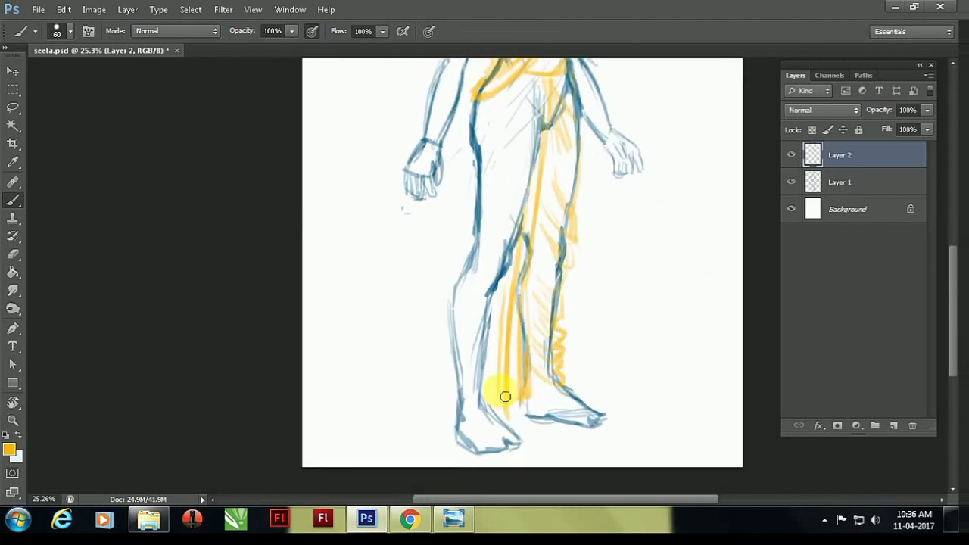
scroll(510, 288, "up", 2)
mouse_move(519, 179)
left_mouse_down()
mouse_move(449, 342)
mouse_move(497, 348)
left_mouse_up()
- Hatch orange along the legs, add folds right of the figure and around the lower skirt
scroll(498, 348, "down", 1)
left_click_drag(564, 152, 530, 396)
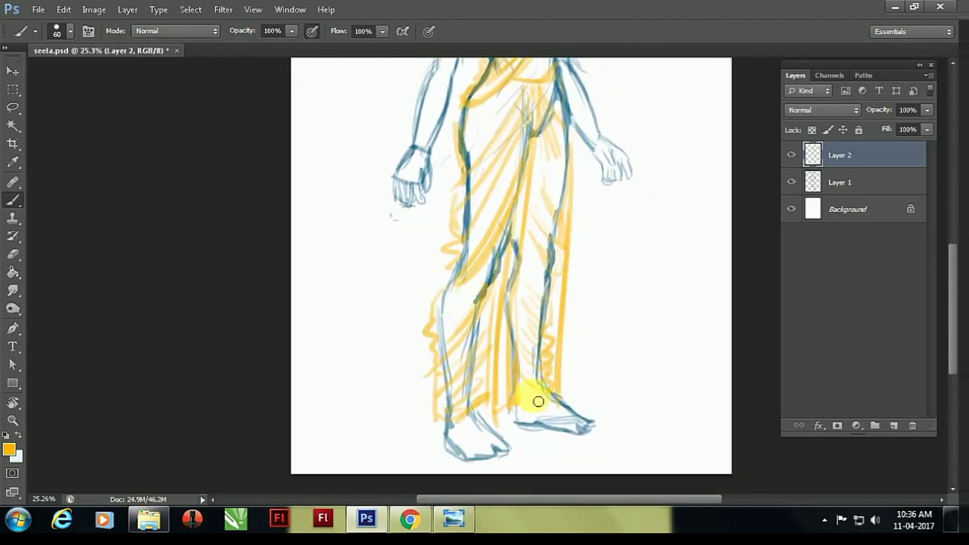
scroll(530, 396, "right", 2)
mouse_move(492, 255)
left_mouse_down()
mouse_move(505, 147)
mouse_move(503, 206)
left_mouse_up()
scroll(503, 205, "up", 3)
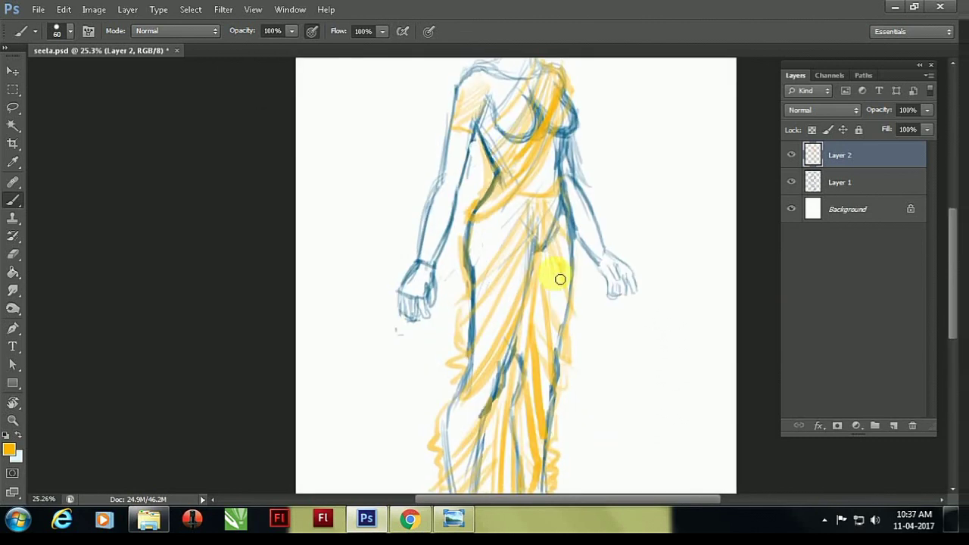
scroll(558, 277, "down", 3)
mouse_move(601, 320)
left_mouse_down()
mouse_move(688, 218)
mouse_move(622, 285)
left_mouse_up()
scroll(486, 161, "up", 3)
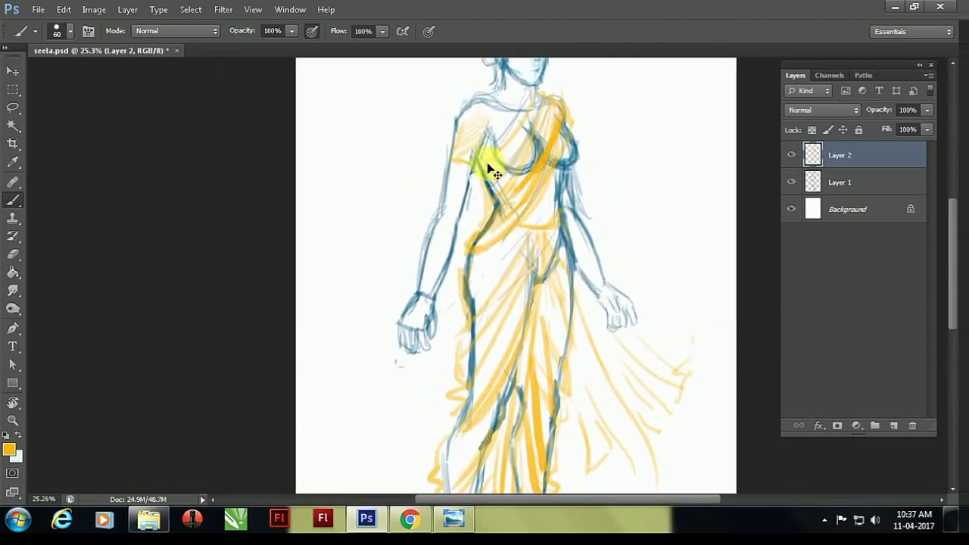
scroll(491, 162, "down", 1)
left_click_drag(458, 442, 521, 406)
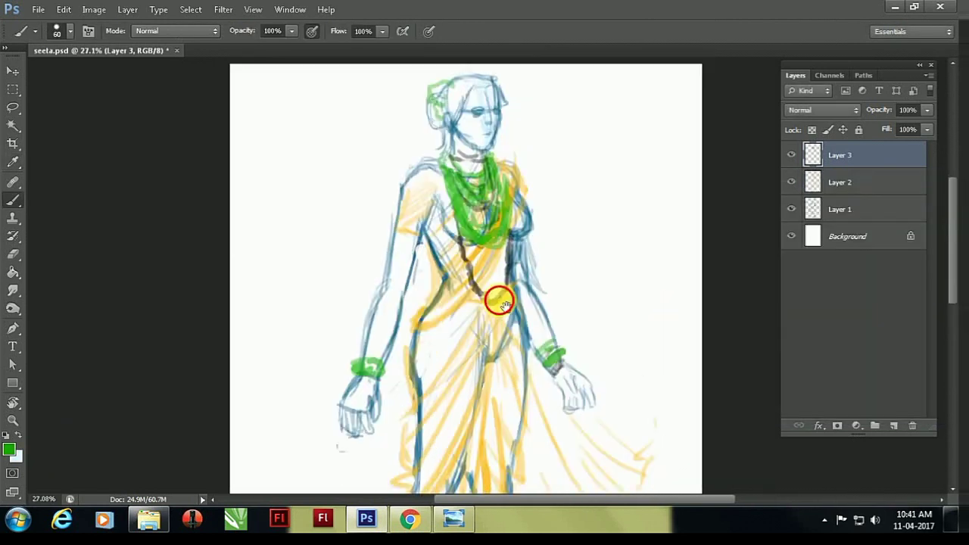
- Paint a green belt across the saree waist and hip, then pick black and select Layer 1
left_click_drag(507, 227, 400, 299)
left_click_drag(504, 234, 432, 329)
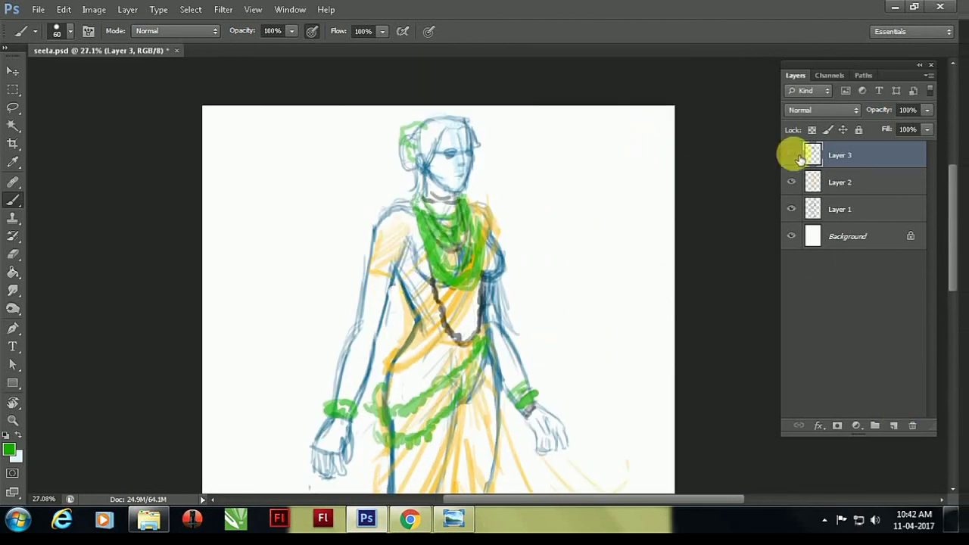
left_click(946, 203)
left_click(839, 236)
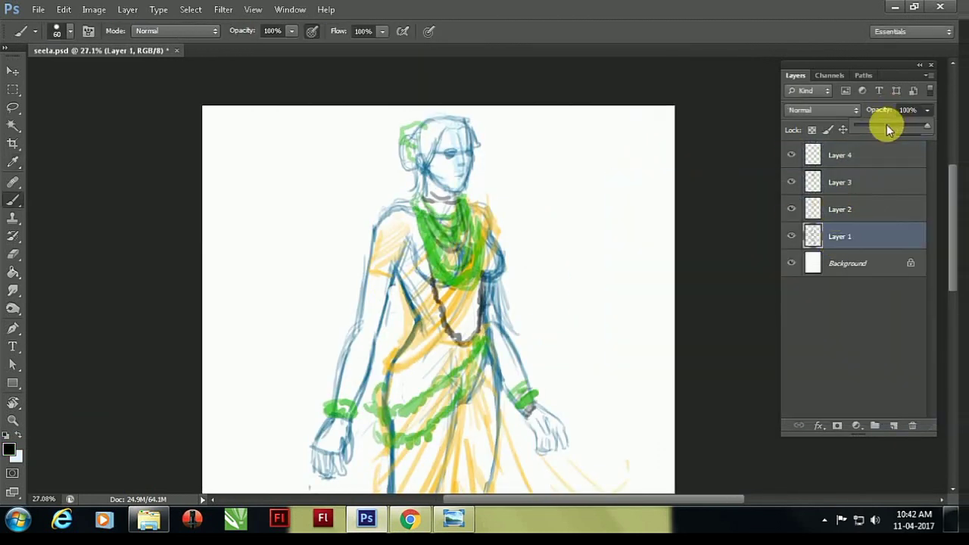
- Zoom in on the face, fade the Layer 1 sketch, and select Layer 4 for line work
key("z")
left_click_drag(411, 155, 846, 162)
key("b")
left_click(871, 160)
- Draw dark eye, eyebrow and mouth lines with a smaller brush, erasing rough strokes
left_click_drag(399, 210, 394, 366)
key("ctrl+alt+z")
key("ctrl+alt+z")
key("bracketleft")
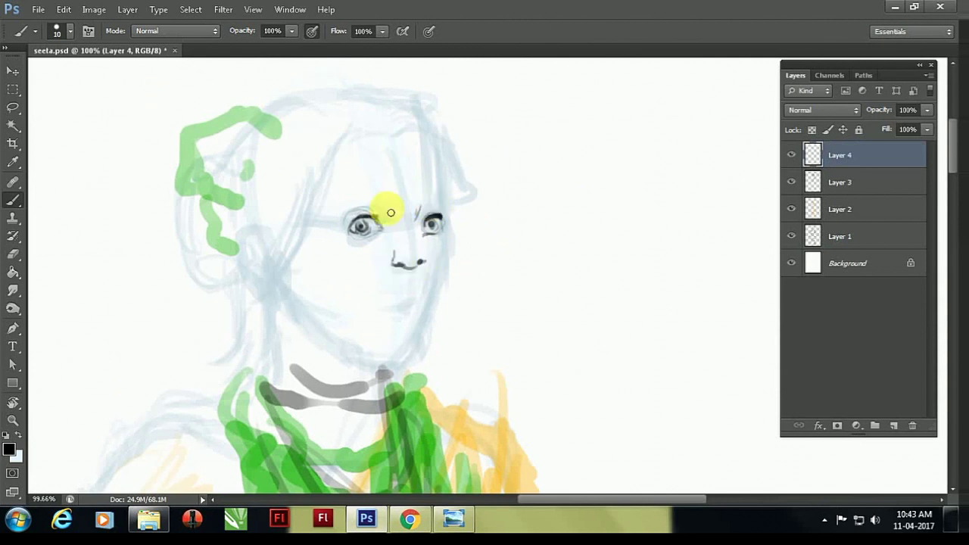
key("e")
left_click_drag(448, 195, 417, 198)
key("b")
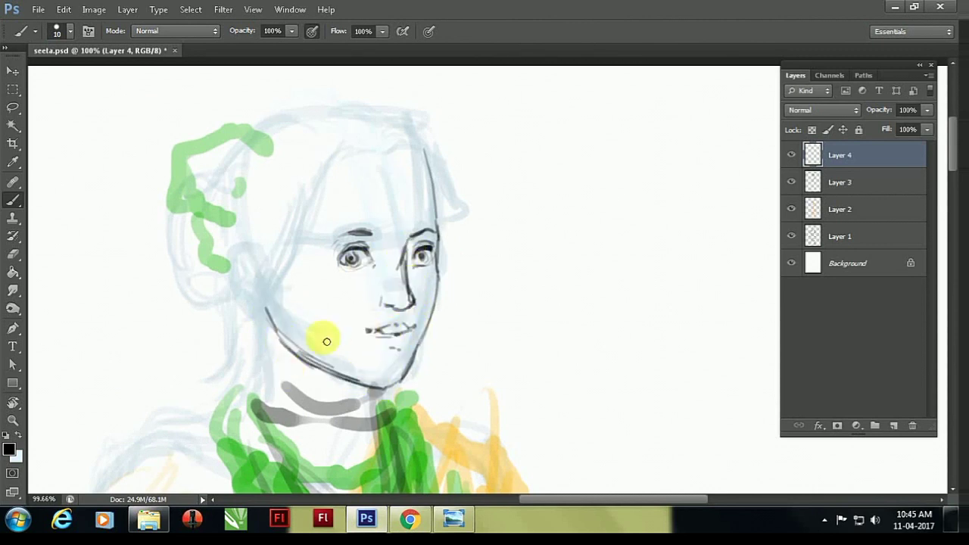
key("e")
left_click_drag(412, 327, 370, 333)
key("b")
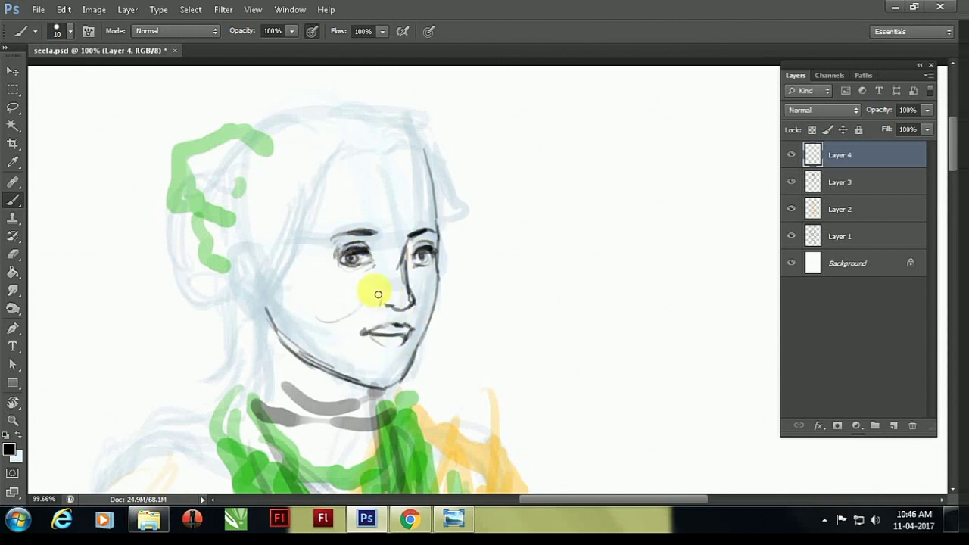
- Draw the hairline, hair strands along the head and the hair bun outline
mouse_move(421, 148)
left_mouse_down()
mouse_move(281, 268)
mouse_move(310, 162)
left_mouse_up()
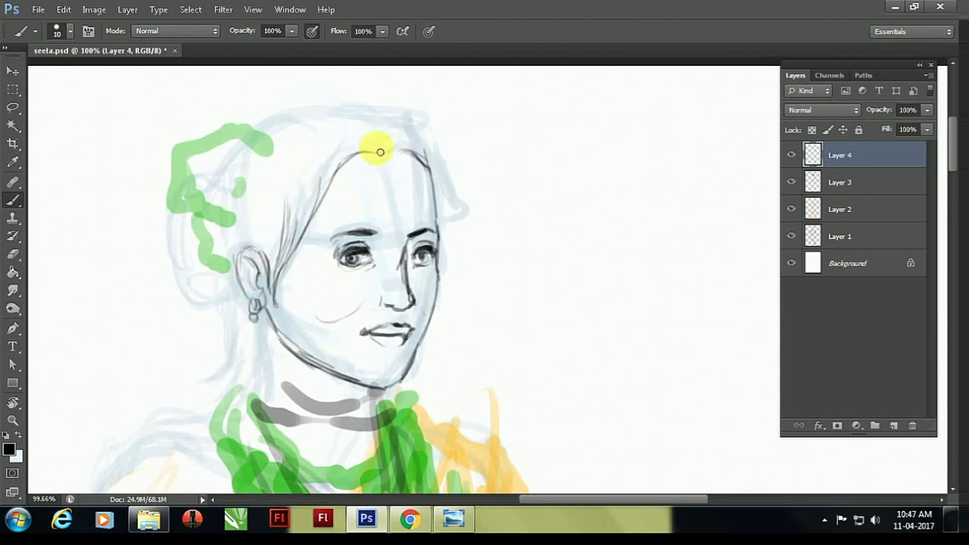
left_click_drag(422, 156, 348, 178)
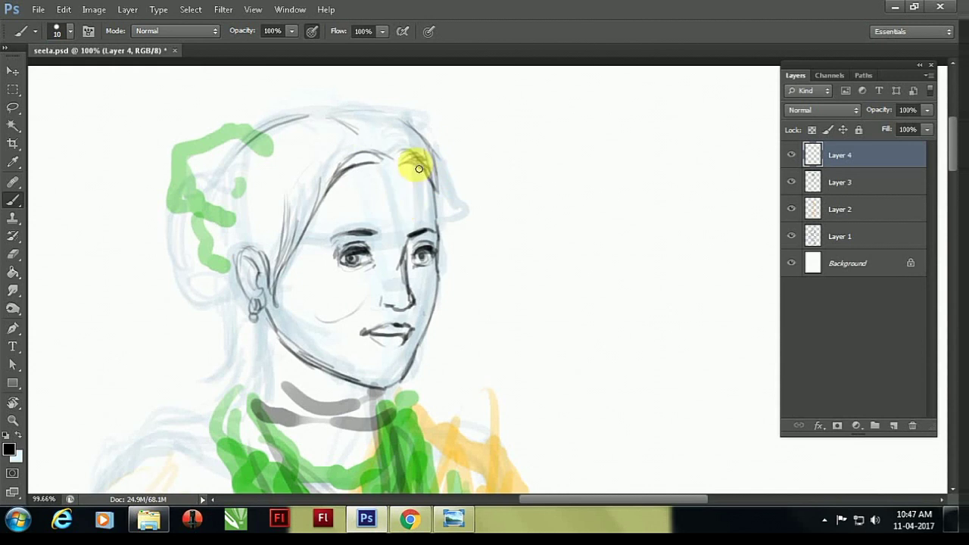
left_click_drag(406, 123, 216, 223)
left_click_drag(227, 314, 281, 113)
scroll(281, 113, "down", 3)
left_click_drag(227, 186, 292, 335)
mouse_move(250, 156)
left_mouse_down()
mouse_move(223, 292)
mouse_move(210, 281)
mouse_move(227, 267)
left_mouse_up()
- Lasso the left eye and reposition it with Free Transform
key("ctrl+minus")
key("ctrl+minus")
scroll(293, 325, "down", 3)
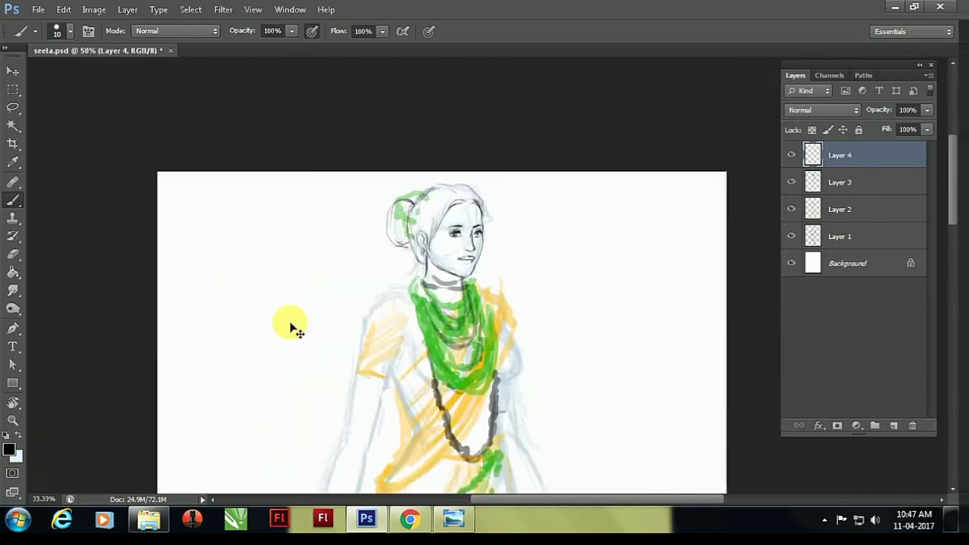
scroll(579, 220, "up", 5)
key("l")
mouse_move(566, 244)
left_mouse_down()
mouse_move(573, 202)
mouse_move(495, 249)
left_mouse_up()
key("ctrl+t")
key("Return")
scroll(515, 302, "down", 2)
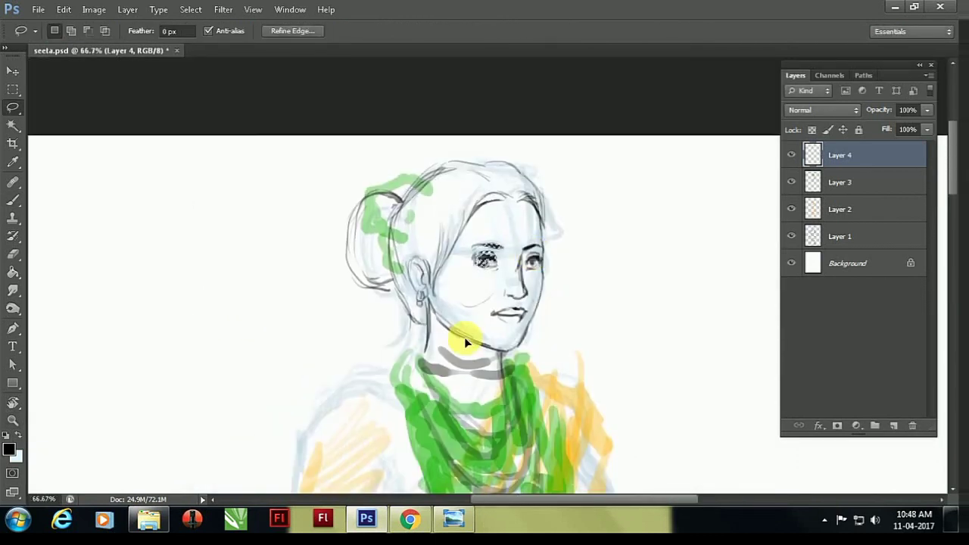
key("b")
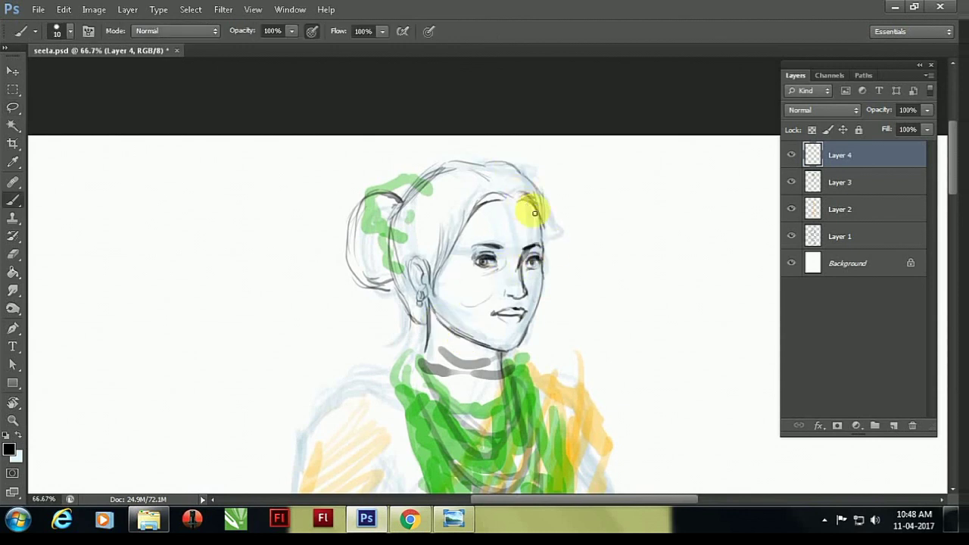
left_click_drag(547, 274, 513, 248)
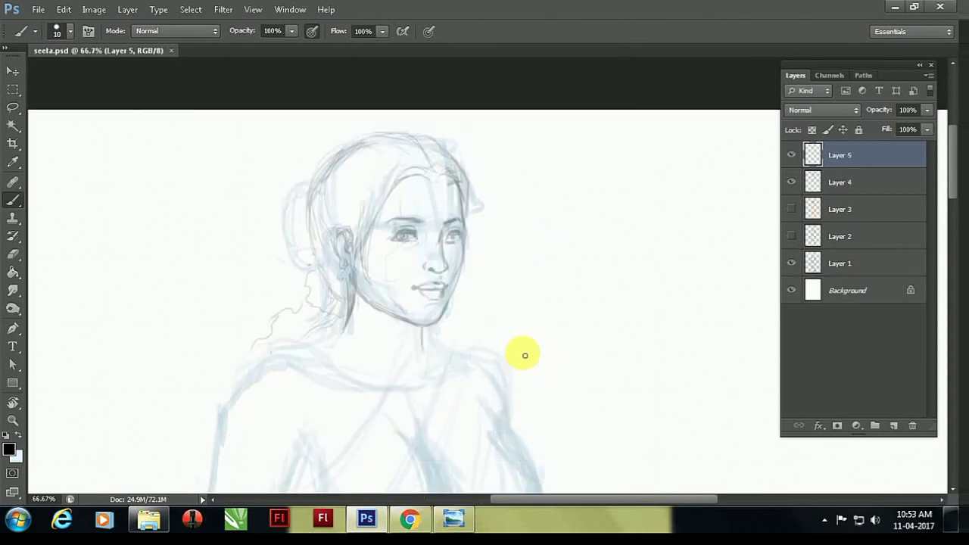
- Add a new layer named 'final drawing'
left_click(497, 292)
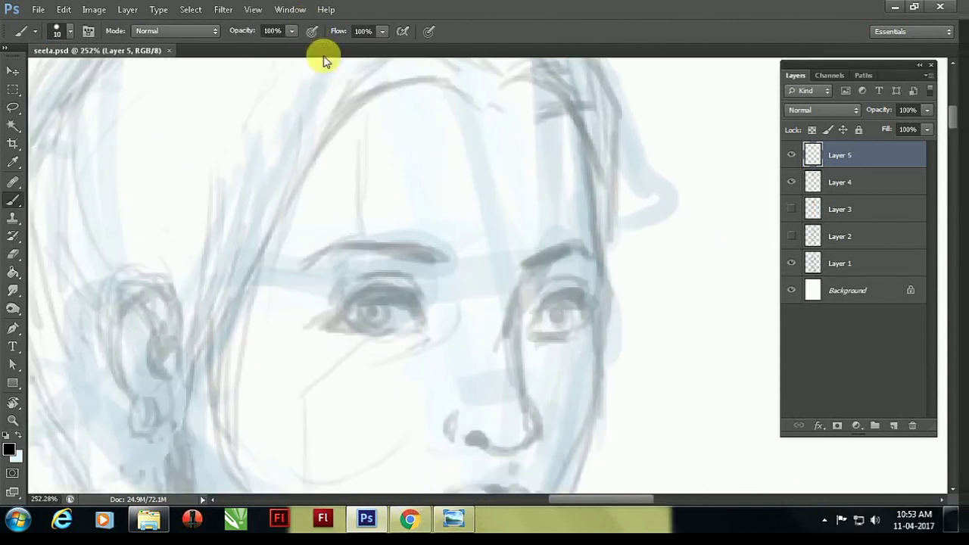
double_click(838, 155)
type("final drawing")
- Ink both black eyebrows and the bridge of the nose
mouse_move(523, 286)
left_mouse_down()
mouse_move(566, 265)
mouse_move(602, 278)
left_mouse_up()
left_click_drag(306, 266, 467, 270)
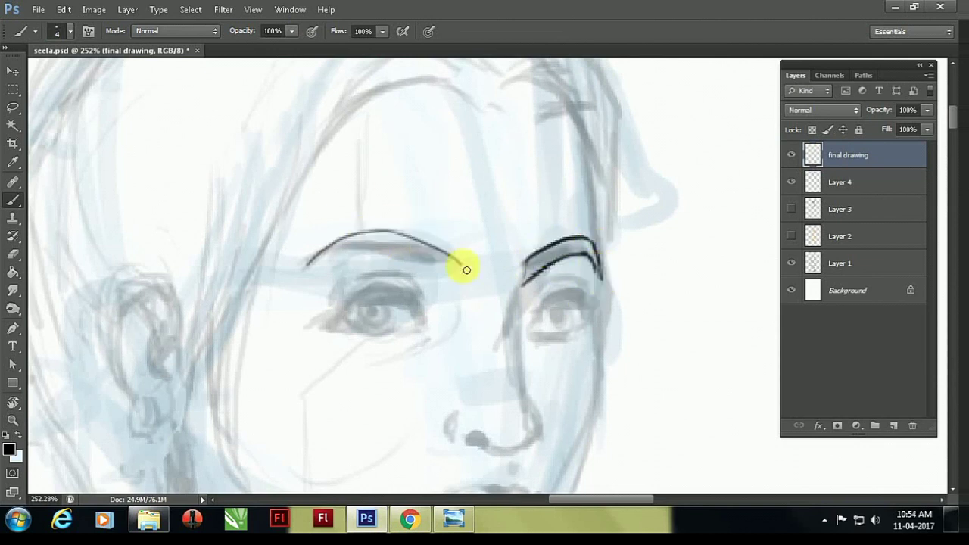
mouse_move(298, 272)
left_mouse_down()
mouse_move(456, 274)
mouse_move(401, 346)
mouse_move(443, 242)
left_mouse_up()
left_click_drag(443, 242, 453, 392)
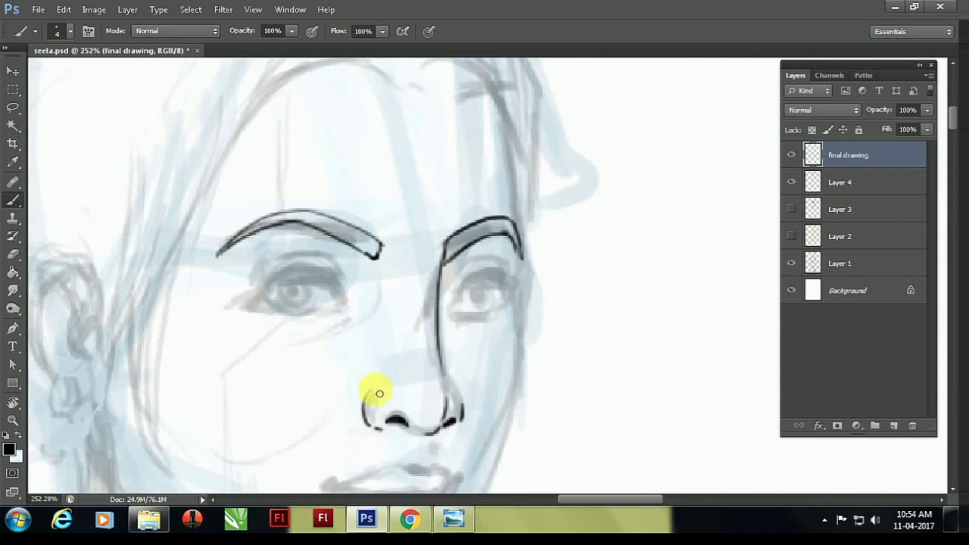
- Ink both eyes' upper and lower lids, lash lines and the left iris edge
left_click_drag(504, 284, 453, 306)
left_click_drag(452, 318, 509, 309)
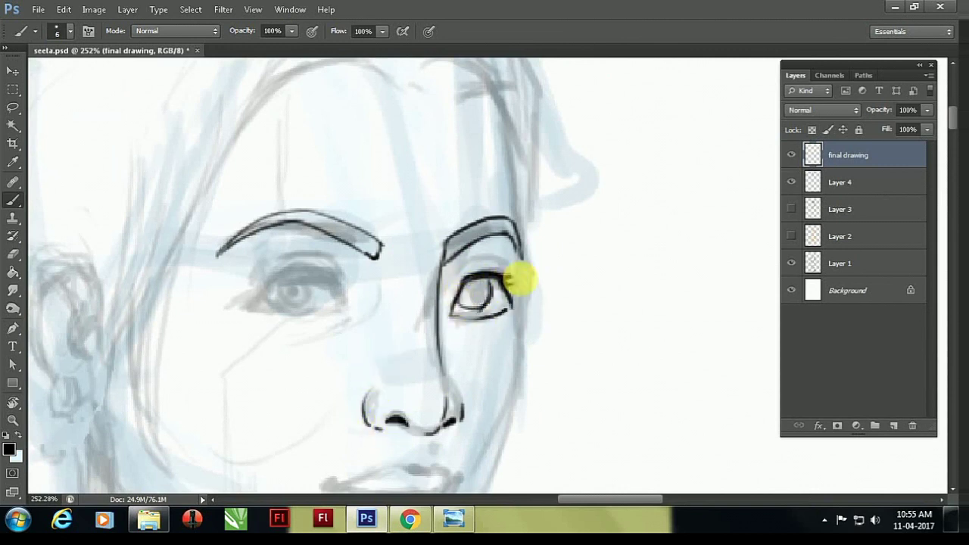
left_click_drag(470, 304, 573, 301)
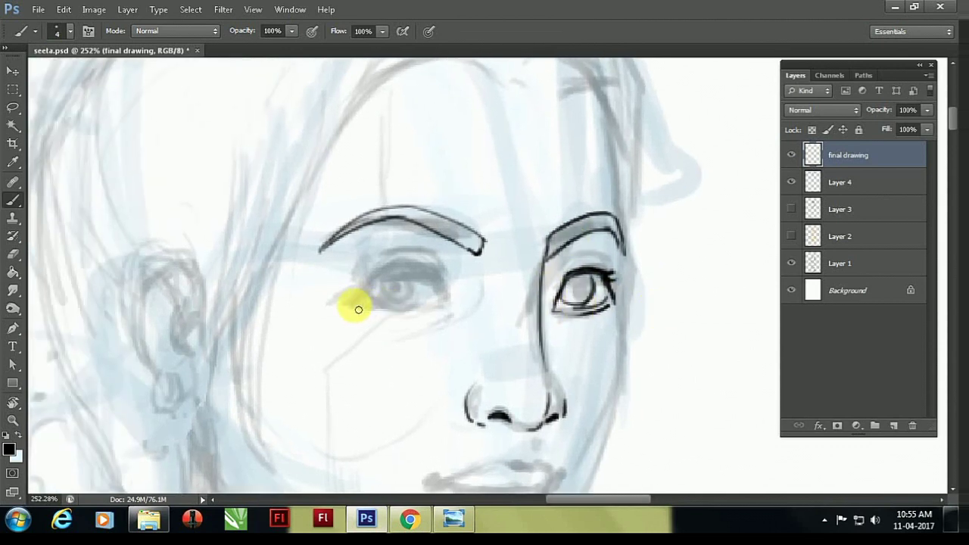
left_click_drag(362, 297, 373, 285)
left_click_drag(375, 270, 436, 274)
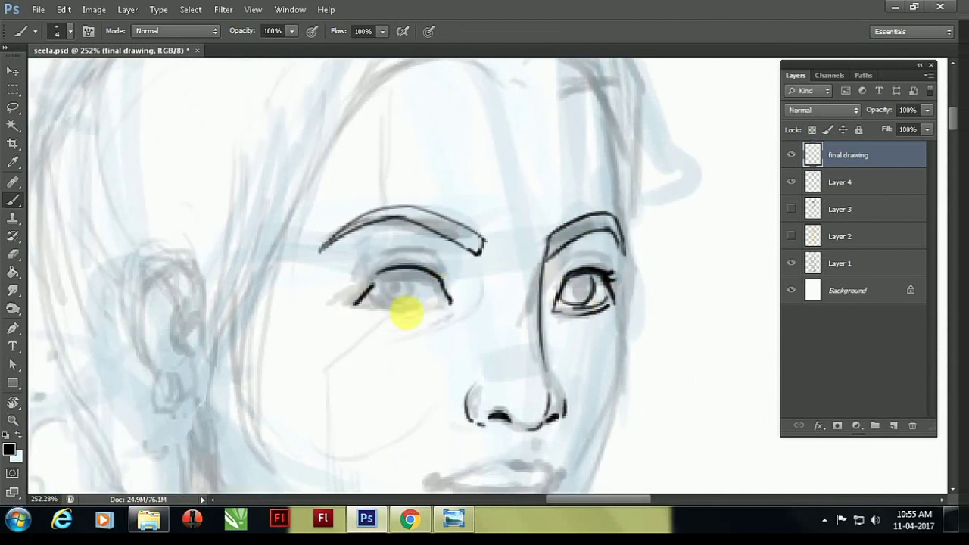
left_click_drag(373, 280, 358, 304)
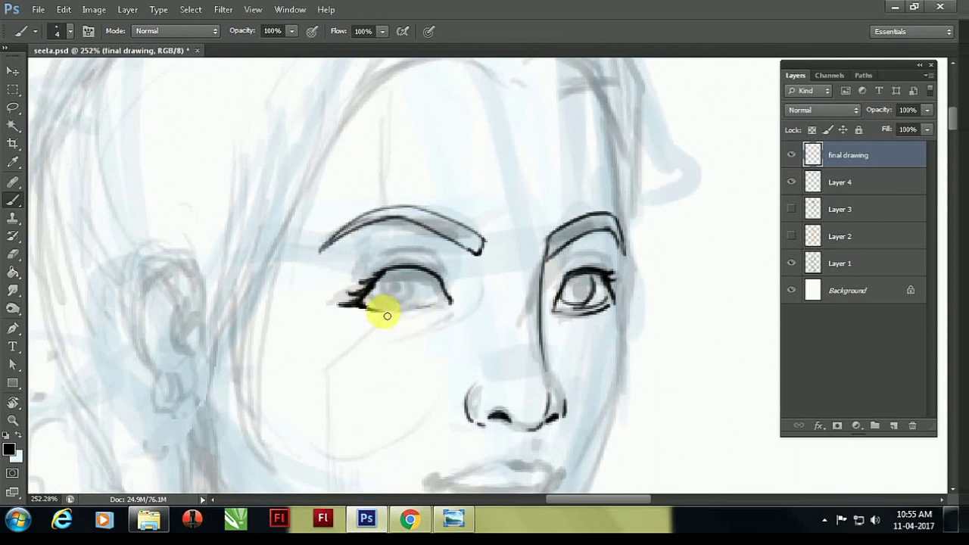
key("e")
key("b")
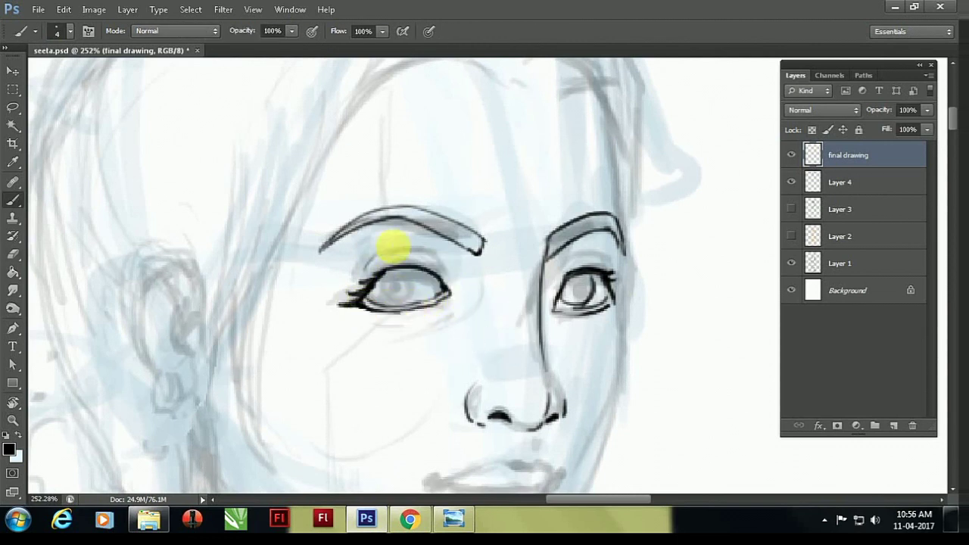
left_click_drag(417, 272, 416, 292)
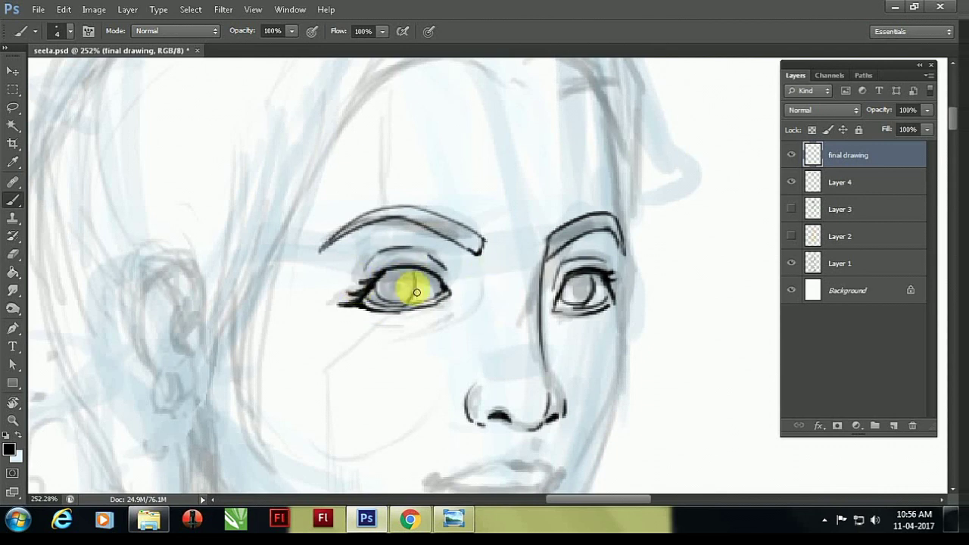
- Open the Image Size settings and the width unit choices
key("ctrl+0")
key("z")
left_click_drag(528, 313, 576, 313)
key("l")
left_click_drag(307, 261, 278, 301)
key("ctrl+d")
key("ctrl+0")
key("ctrl+alt+i")
left_click(488, 135)
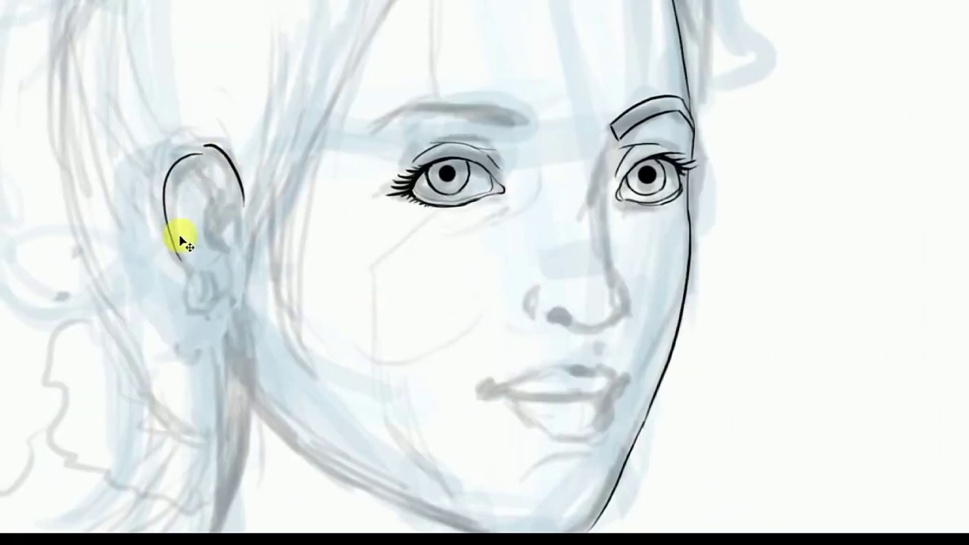
- Ink the ear's inner curve, a thick left eyebrow and both lip outlines
left_click_drag(200, 147, 237, 221)
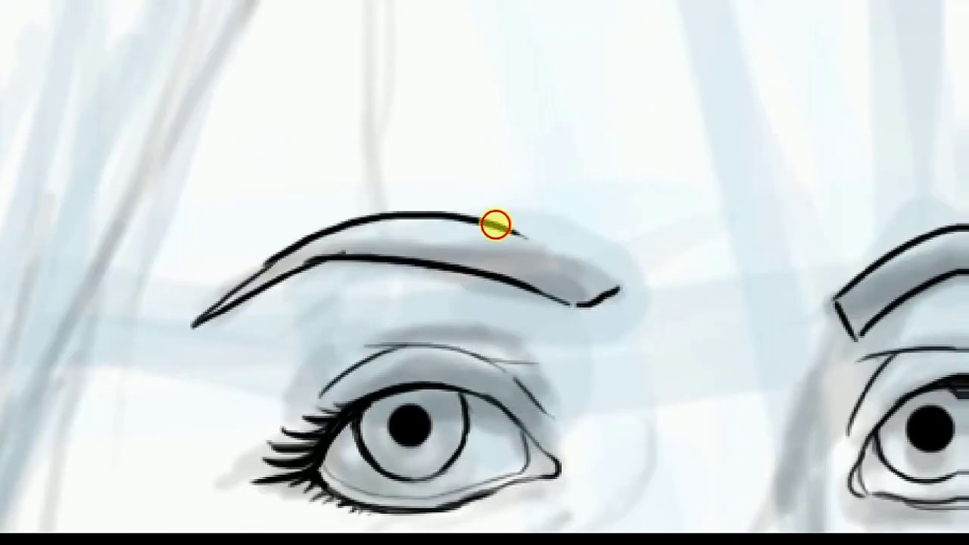
left_click_drag(495, 222, 591, 302)
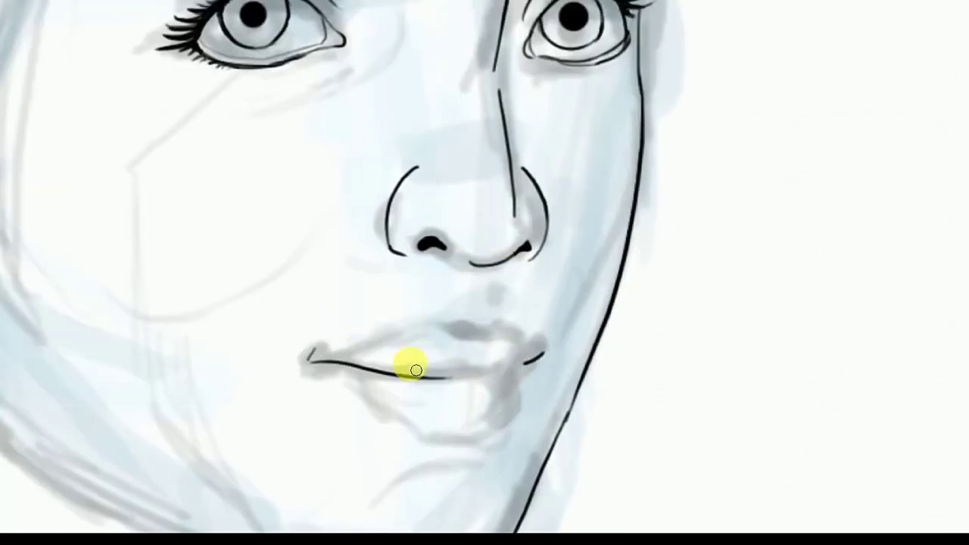
left_click_drag(413, 371, 527, 361)
left_click_drag(336, 365, 530, 352)
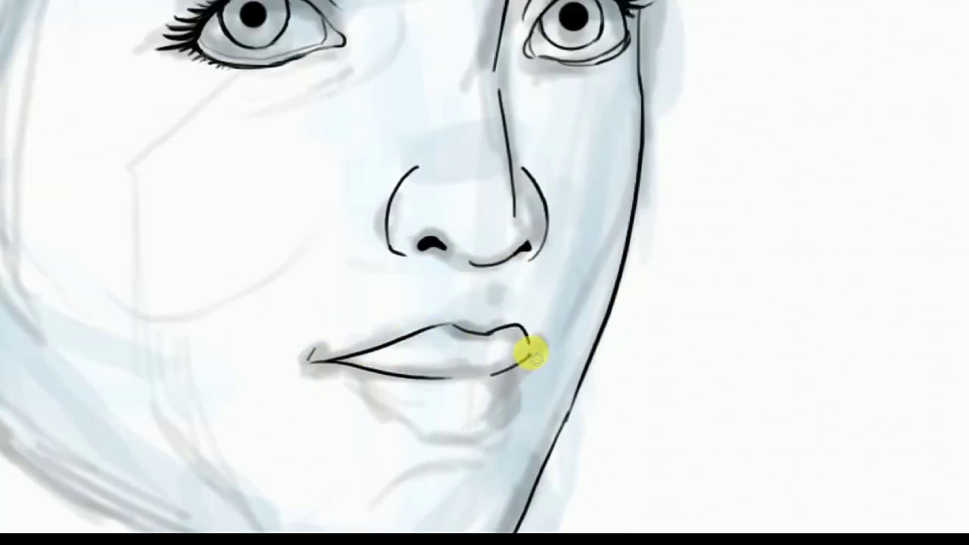
left_click_drag(336, 365, 449, 433)
mouse_move(527, 365)
left_mouse_down()
mouse_move(494, 421)
mouse_move(456, 437)
left_mouse_up()
left_click_drag(530, 352, 495, 366)
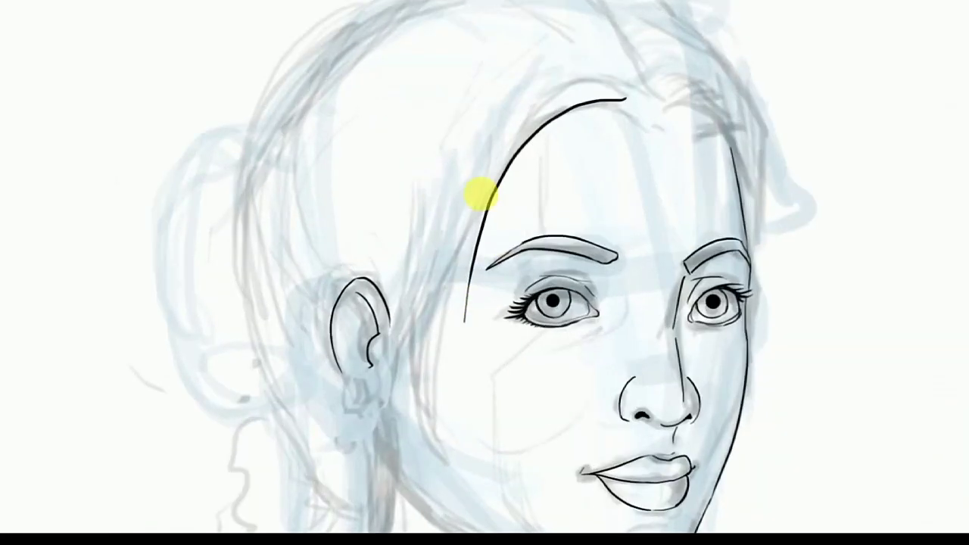
- Ink hair strands beside the forehead, a hoop earring and the hairline arc
left_click_drag(481, 194, 426, 393)
left_click_drag(453, 257, 383, 349)
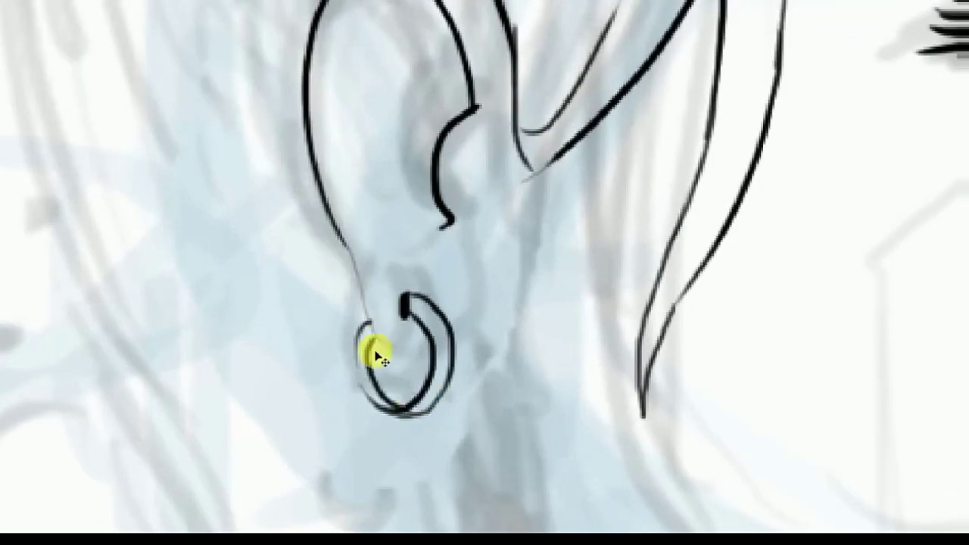
mouse_move(378, 350)
left_mouse_down()
mouse_move(406, 333)
mouse_move(457, 331)
left_mouse_up()
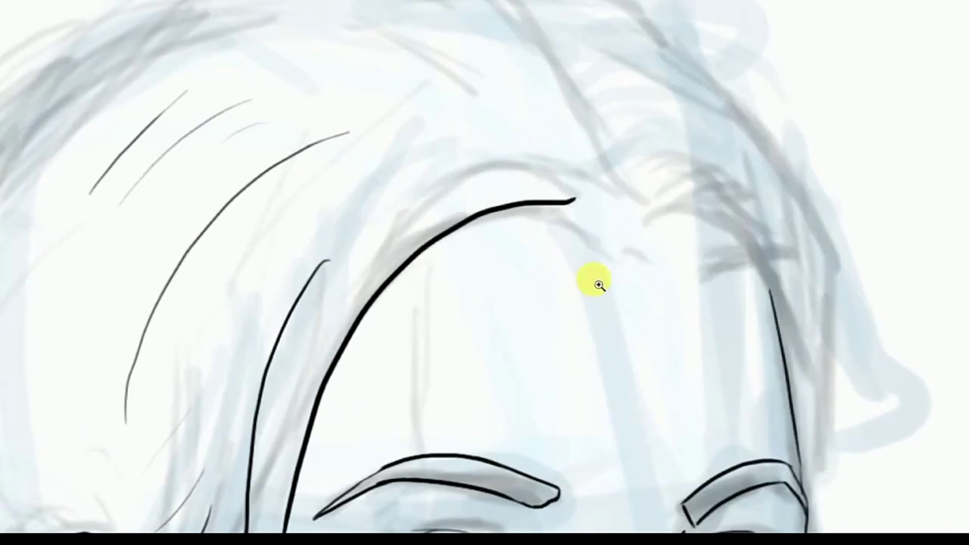
left_click_drag(569, 202, 613, 223)
left_click_drag(756, 201, 666, 220)
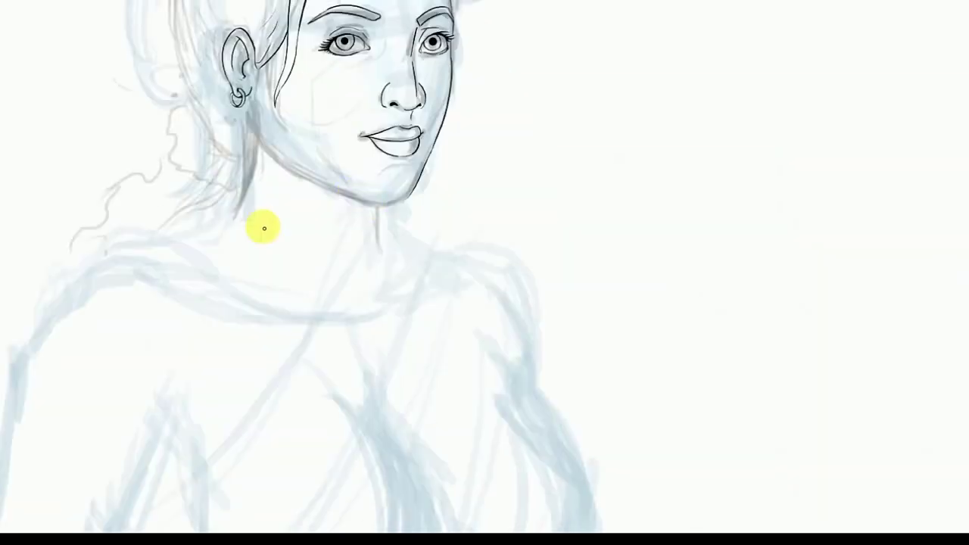
- Ink the jaw line from ear to chin and a single forehead hair edge
left_click_drag(257, 136, 384, 189)
left_click_drag(190, 217, 374, 368)
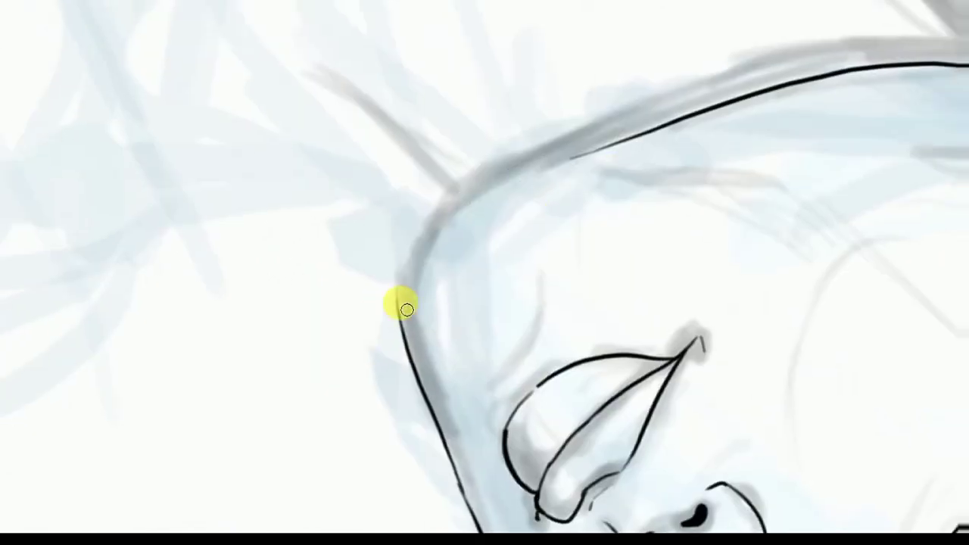
mouse_move(400, 310)
left_mouse_down()
mouse_move(589, 158)
mouse_move(878, 69)
left_mouse_up()
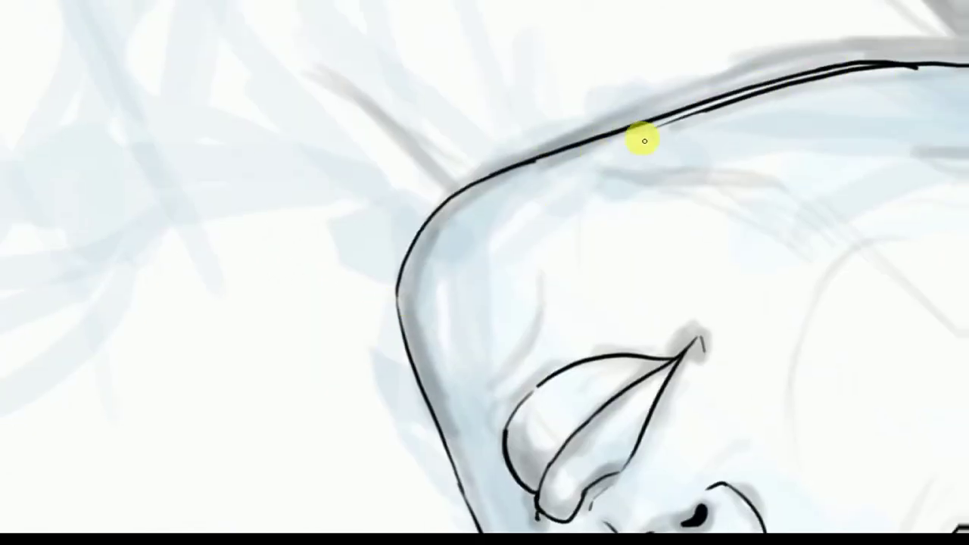
left_click_drag(644, 140, 816, 90)
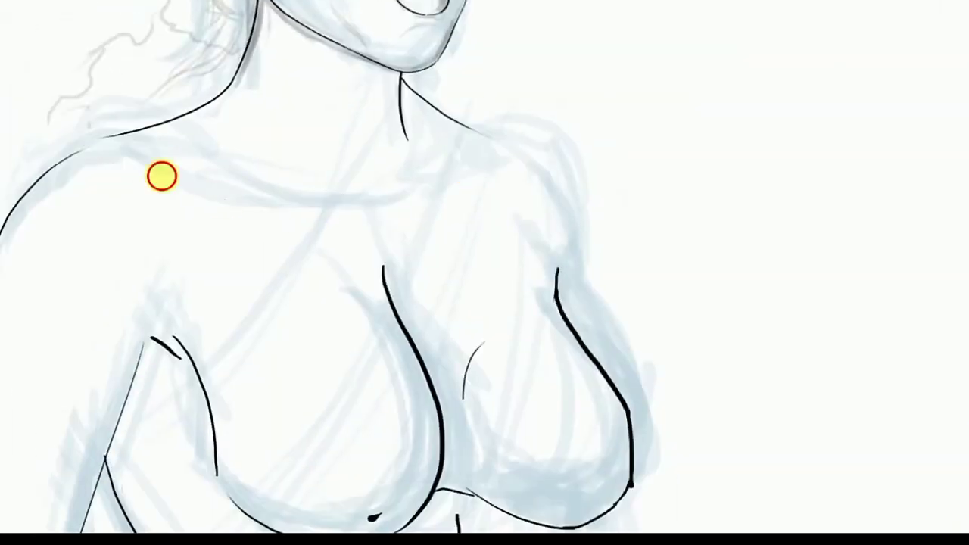
- Ink the collarbone, the arm outline, the curve under the breast and a line down the leg
left_click_drag(160, 173, 378, 200)
left_click_drag(365, 214, 395, 216)
left_click_drag(551, 160, 584, 368)
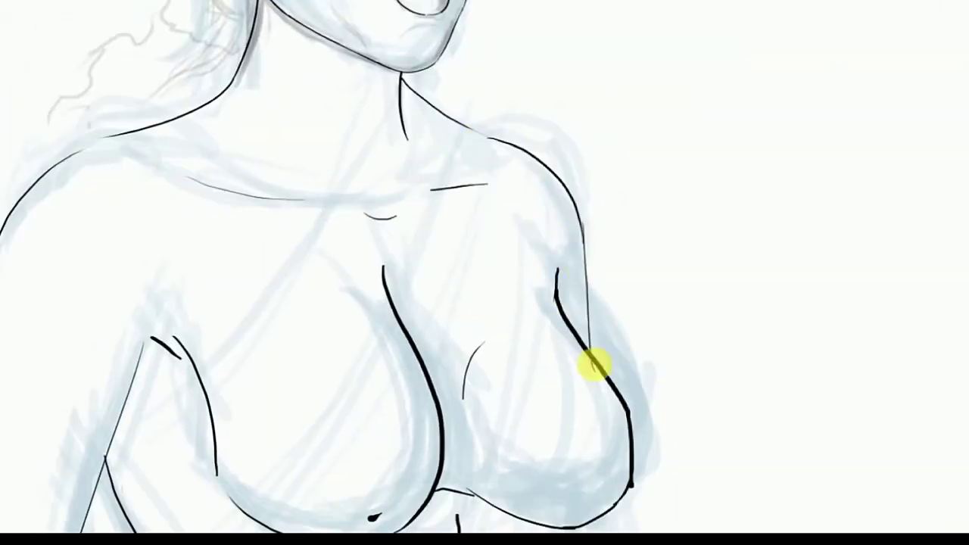
scroll(573, 292, "down", 5)
scroll(590, 227, "down", 2)
mouse_move(612, 115)
left_mouse_down()
mouse_move(580, 207)
mouse_move(583, 344)
left_mouse_up()
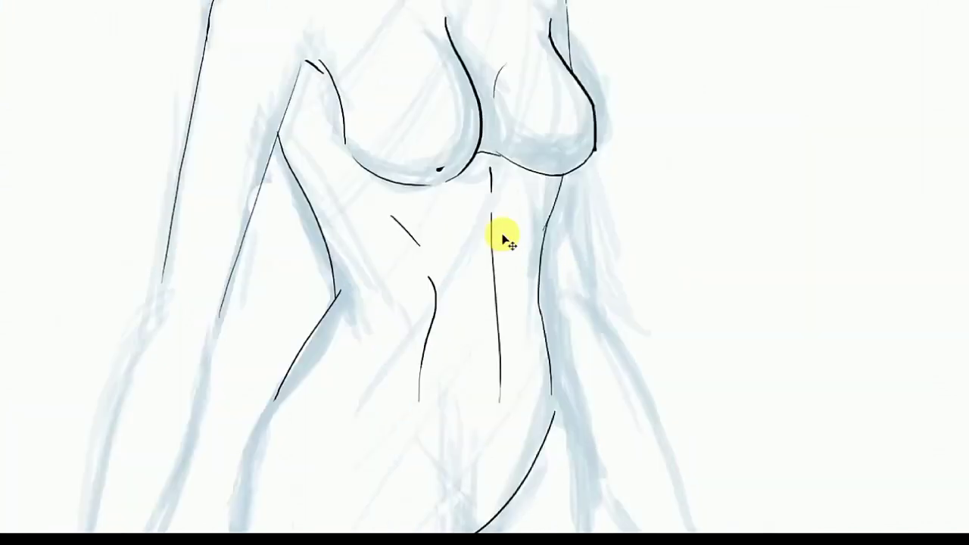
scroll(505, 238, "down", 3)
scroll(428, 277, "down", 3)
left_click_drag(439, 144, 442, 443)
scroll(442, 442, "down", 3)
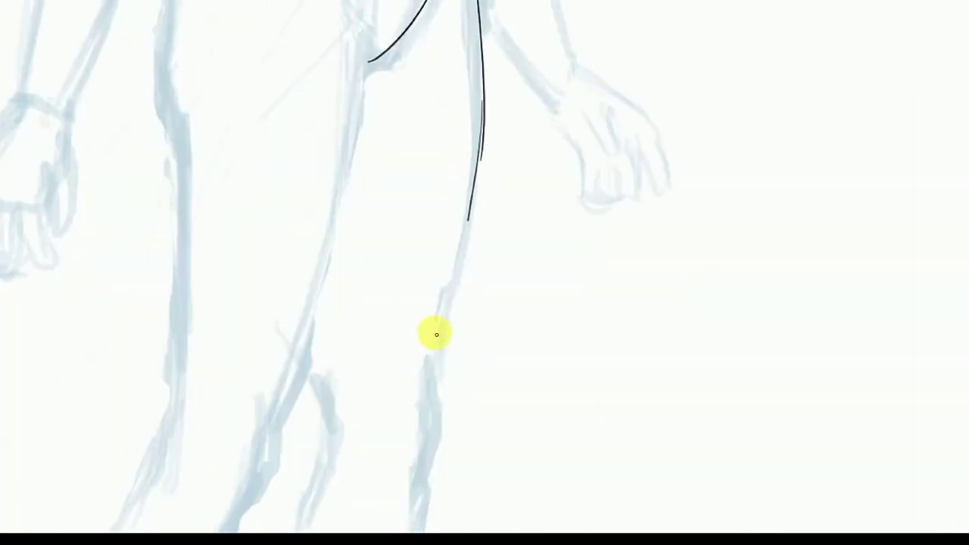
- Ink the long leg outlines, redoing the first leg stroke
scroll(446, 316, "down", 3)
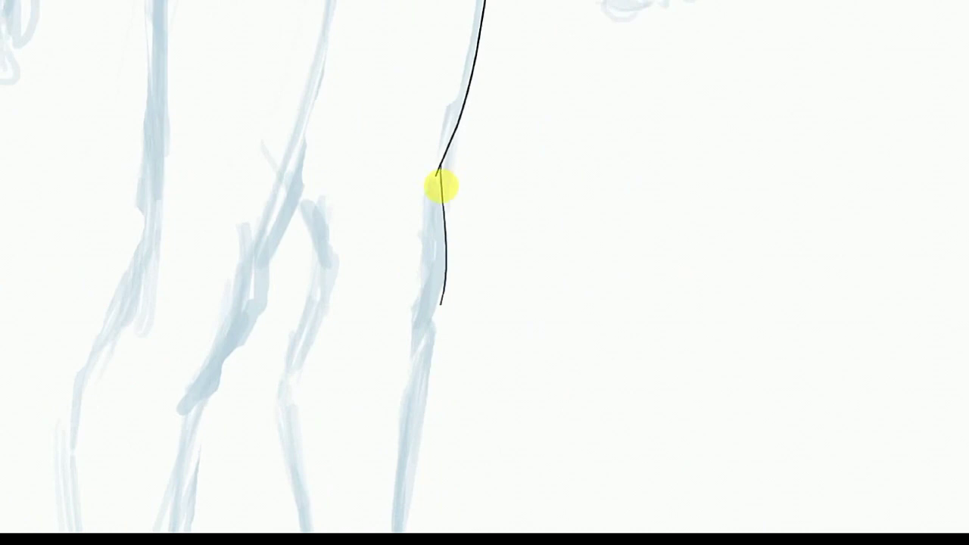
scroll(442, 185, "down", 3)
scroll(443, 124, "down", 2)
left_click_drag(449, 54, 432, 400)
key("ctrl+z")
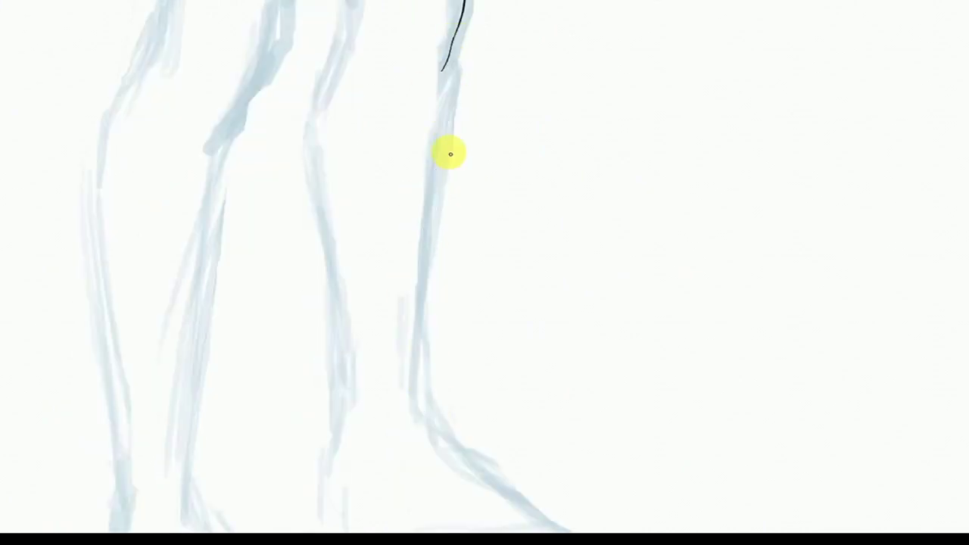
scroll(451, 154, "up", 5)
left_click_drag(424, 207, 399, 522)
scroll(417, 341, "down", 5)
left_click_drag(382, 257, 343, 368)
scroll(343, 367, "up", 5)
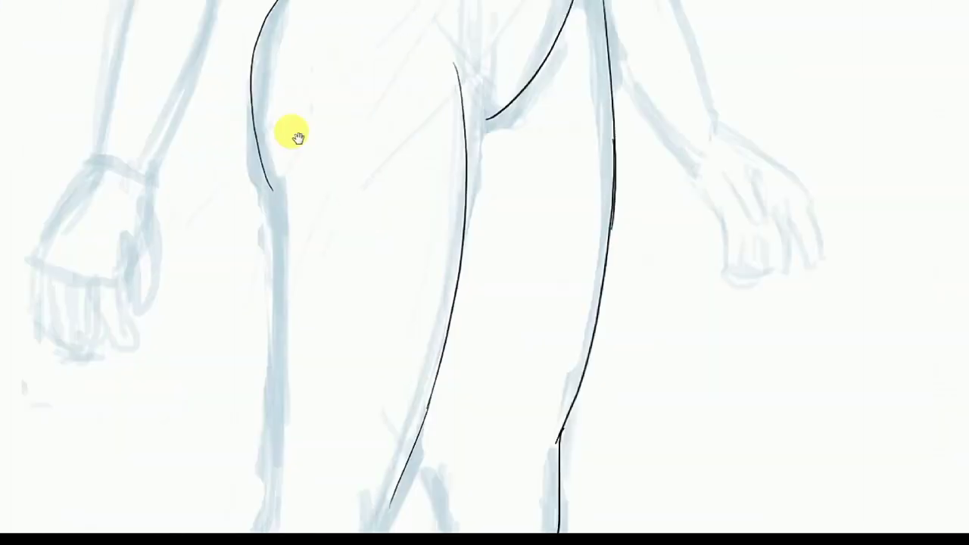
scroll(297, 136, "down", 3)
scroll(303, 210, "down", 2)
scroll(288, 227, "down", 3)
scroll(339, 75, "down", 2)
left_click_drag(301, 4, 294, 420)
scroll(280, 267, "up", 5)
mouse_move(457, 86)
left_mouse_down()
mouse_move(401, 213)
mouse_move(349, 454)
left_mouse_up()
scroll(372, 385, "down", 2)
- Ink the shin outlines down the lower legs
left_click_drag(389, 152, 362, 370)
scroll(370, 328, "down", 3)
left_click_drag(394, 47, 370, 297)
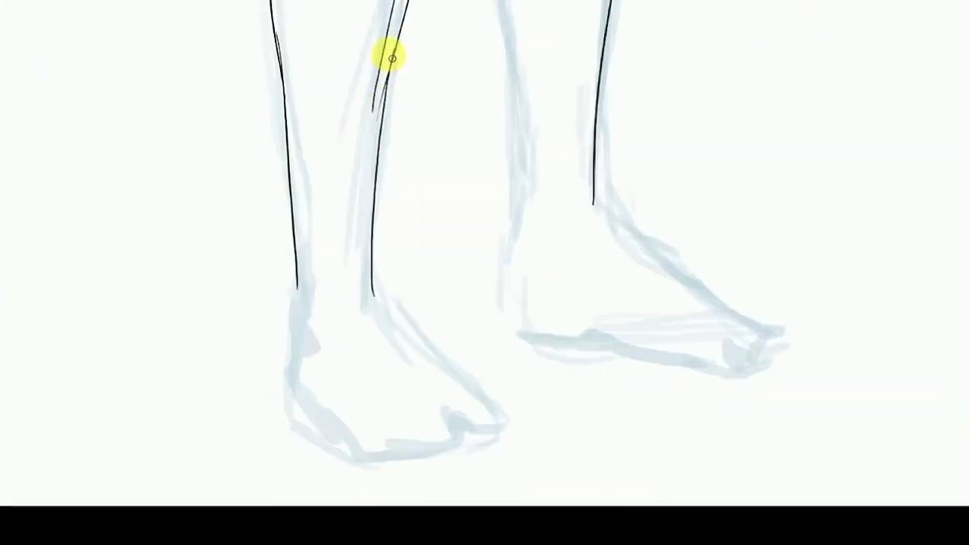
scroll(389, 307, "up", 4)
scroll(424, 288, "up", 1)
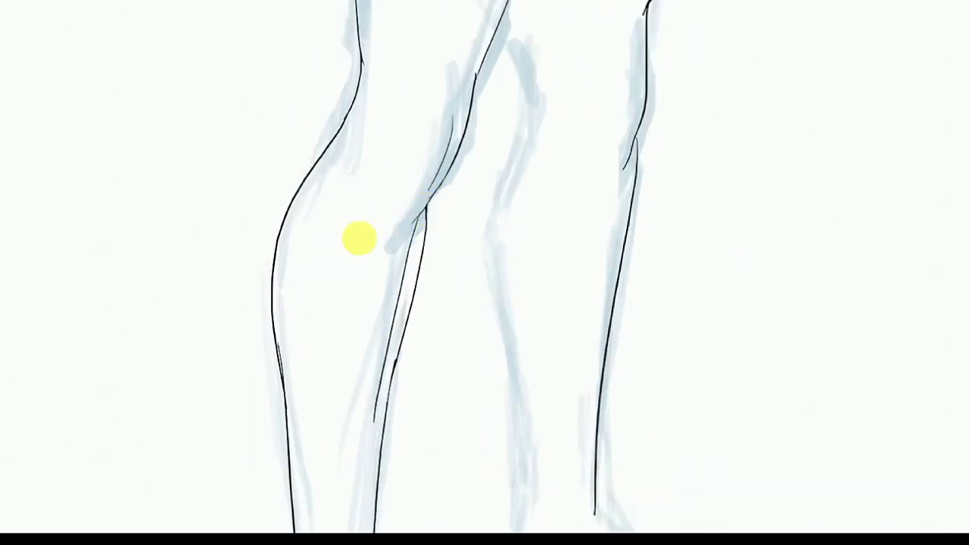
scroll(357, 238, "down", 5)
scroll(508, 249, "up", 6)
scroll(433, 454, "down", 3)
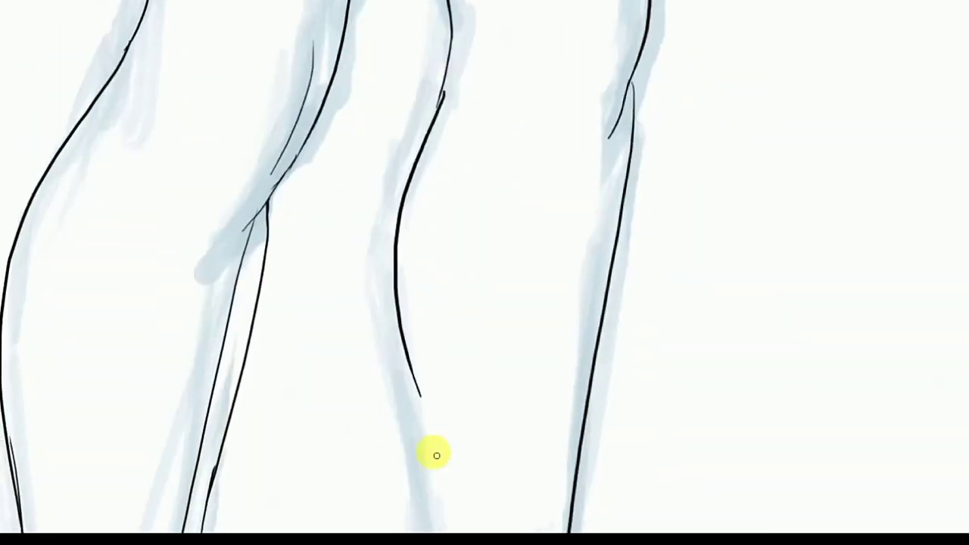
scroll(451, 400, "down", 2)
scroll(422, 216, "down", 1)
scroll(448, 325, "down", 2)
scroll(448, 325, "down", 3)
- Ink the heels, soles and ankles of both feet
mouse_move(480, 204)
left_mouse_down()
mouse_move(623, 381)
mouse_move(832, 419)
left_mouse_up()
left_click_drag(632, 141, 811, 270)
scroll(573, 325, "down", 2)
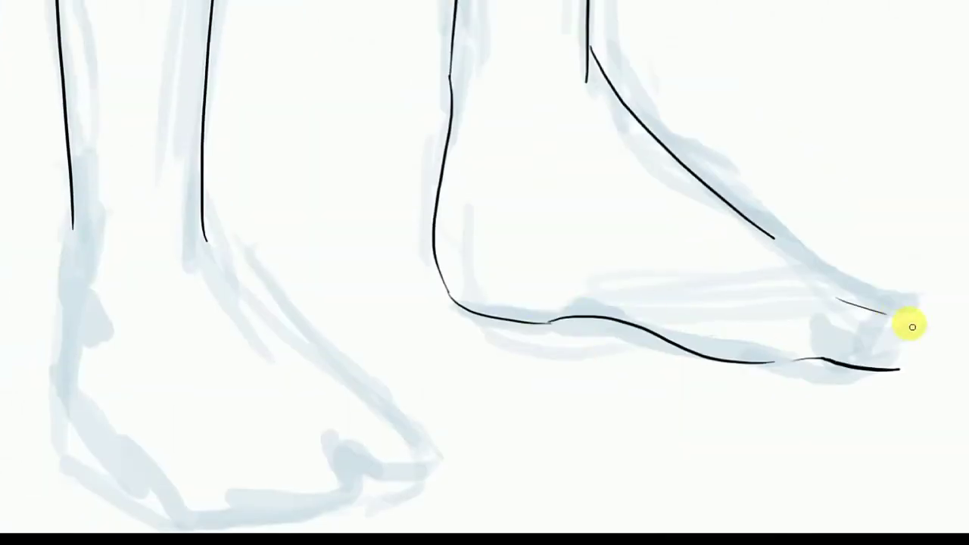
scroll(250, 303, "left", 4)
scroll(250, 303, "up", 2)
scroll(292, 194, "down", 3)
left_click_drag(270, 173, 327, 415)
left_click_drag(428, 206, 593, 415)
left_click_drag(428, 508, 495, 505)
scroll(588, 432, "down", 2)
left_click_drag(539, 346, 562, 312)
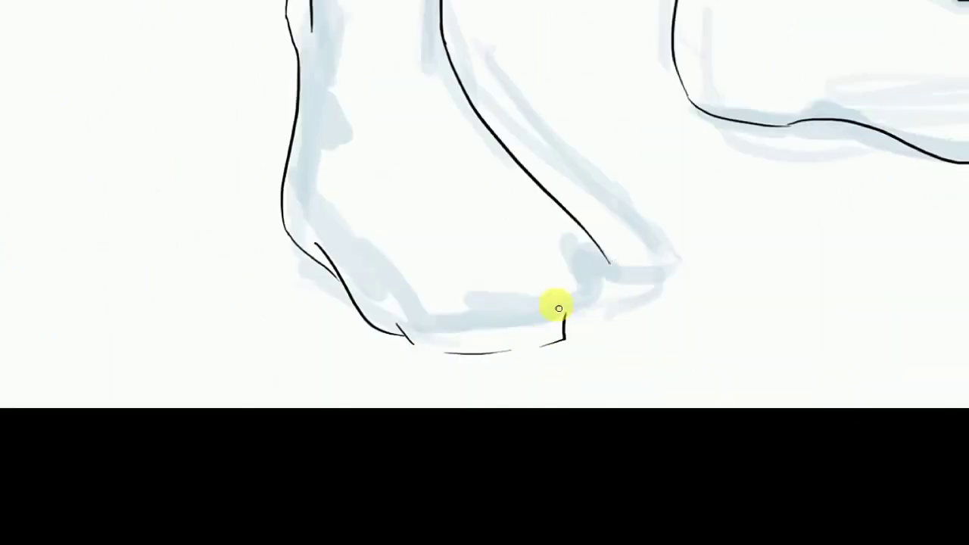
- Redraw the toes as rounded curves and ink the right foot's top edge
key("ctrl+z")
mouse_move(597, 244)
left_mouse_down()
mouse_move(613, 324)
mouse_move(640, 328)
left_mouse_up()
key("ctrl+z")
left_click_drag(561, 310, 622, 331)
scroll(588, 338, "right", 5)
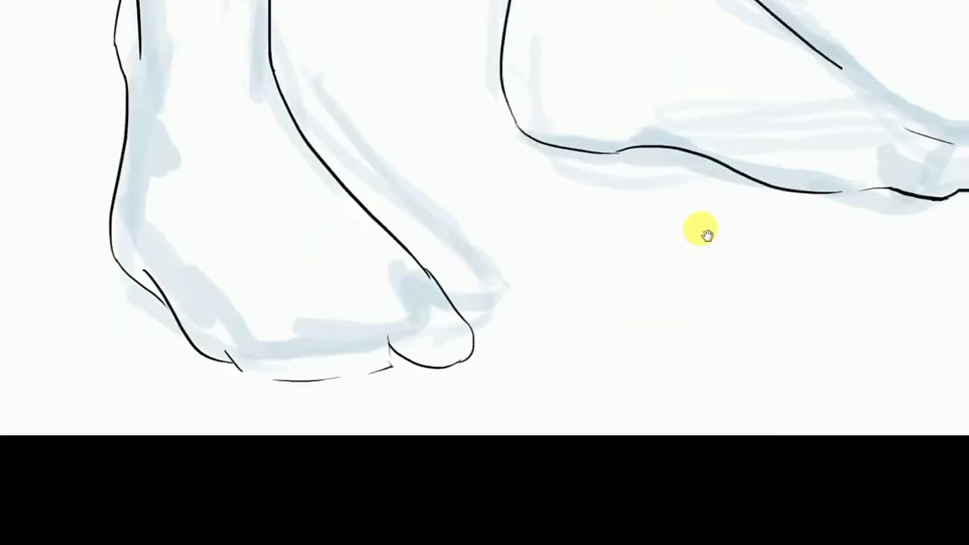
scroll(393, 351, "up", 3)
left_click_drag(695, 148, 833, 223)
scroll(775, 250, "up", 3)
scroll(396, 238, "left", 1)
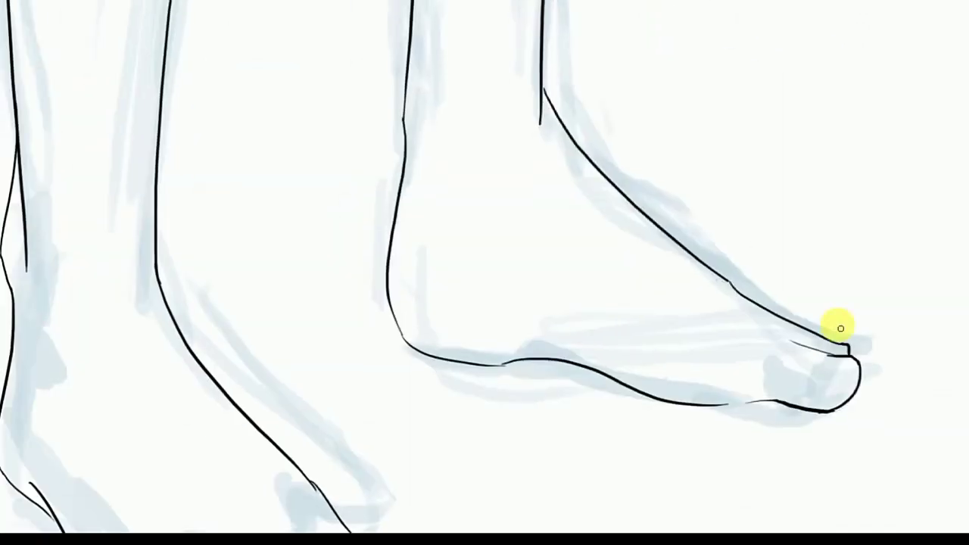
scroll(540, 264, "up", 2)
scroll(299, 241, "left", 5)
scroll(299, 241, "down", 2)
scroll(299, 240, "down", 5)
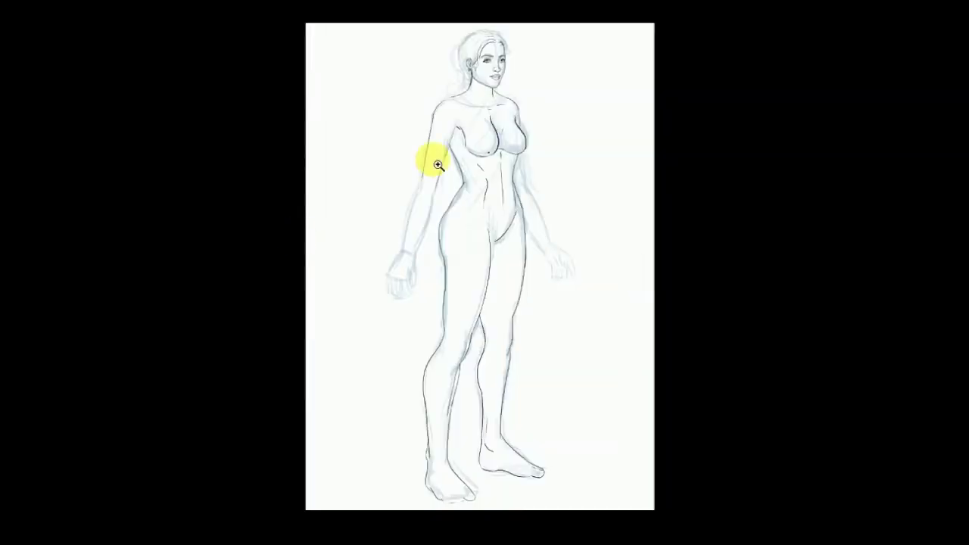
- Ink the upper outer and inner forearm lines, redoing the failed inner stroke
scroll(474, 205, "up", 5)
scroll(476, 82, "up", 2)
left_click_drag(456, 156, 395, 398)
mouse_move(503, 175)
left_mouse_down()
mouse_move(440, 399)
mouse_move(464, 347)
left_mouse_up()
key("ctrl+z")
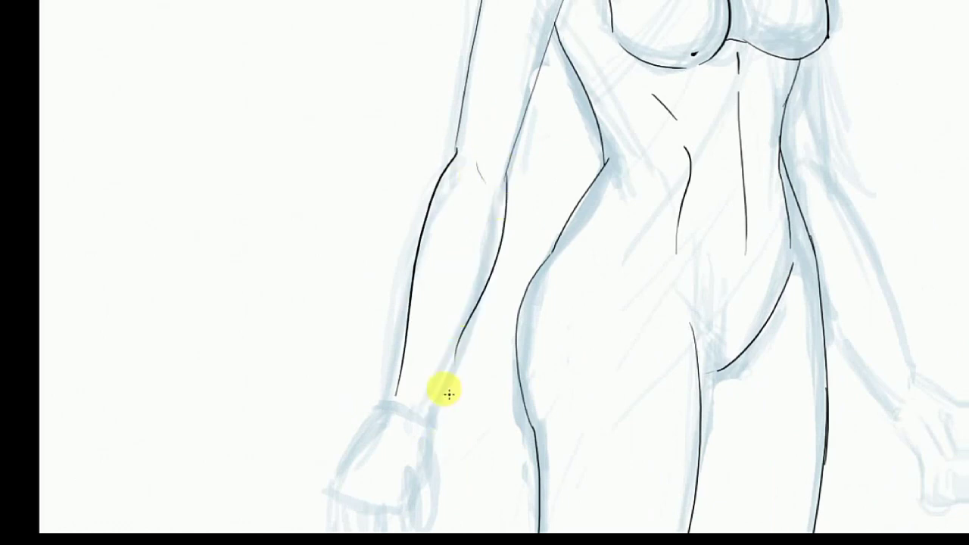
key("ctrl+z")
left_click_drag(504, 174, 475, 284)
key("ctrl+z")
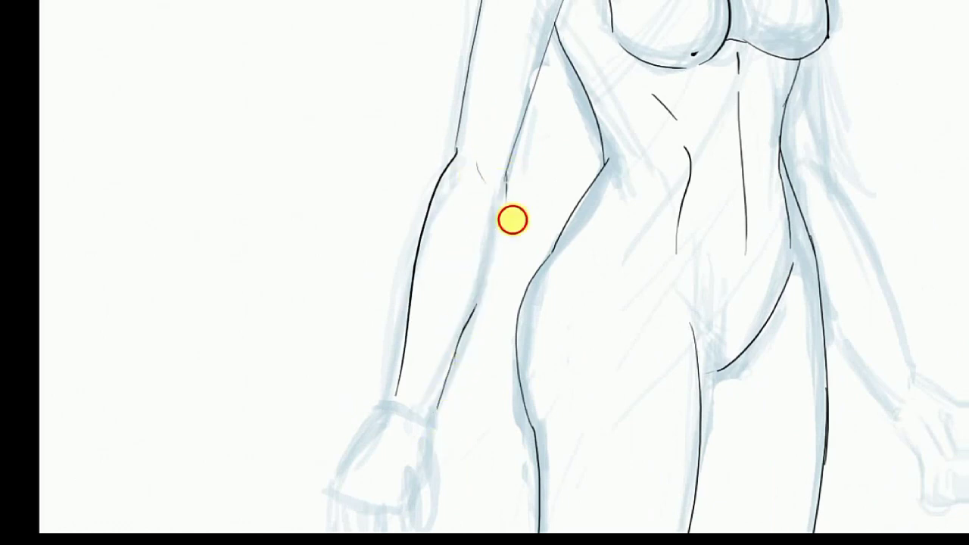
- Extend the outer and inner forearm outlines down toward the wrist
scroll(512, 218, "up", 3)
scroll(408, 295, "down", 1)
scroll(408, 296, "down", 3)
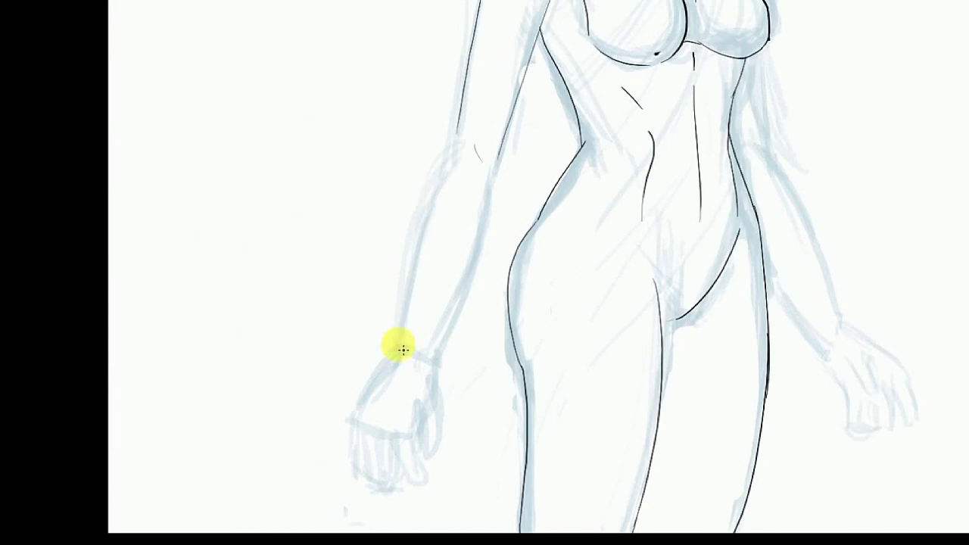
scroll(400, 346, "up", 3)
scroll(426, 71, "up", 1)
scroll(409, 133, "down", 1)
left_click_drag(444, 130, 396, 352)
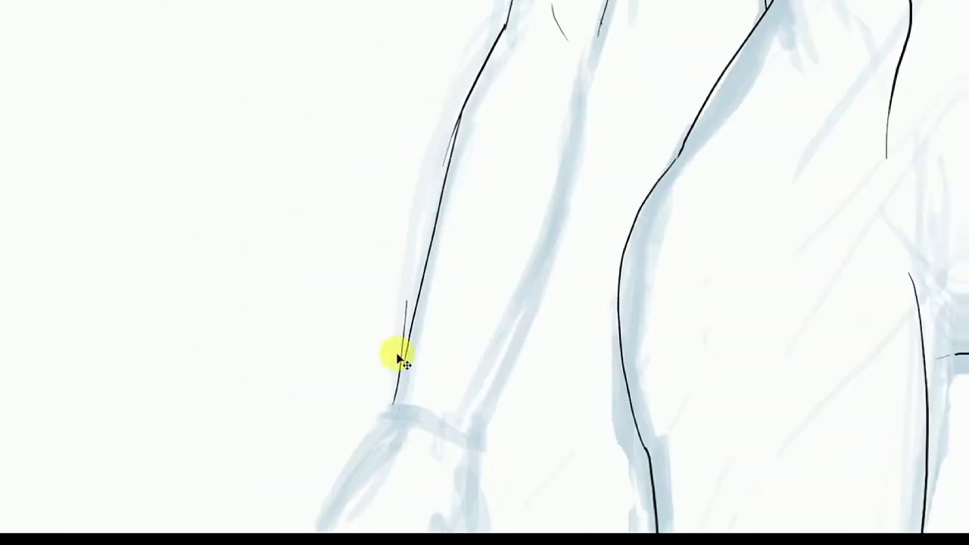
scroll(558, 144, "up", 1)
scroll(572, 170, "up", 1)
left_click_drag(572, 170, 487, 340)
- Redraw the lower forearm line and add a thin line joining the forearm outline
key("ctrl+z")
scroll(486, 340, "up", 1)
left_click_drag(534, 208, 454, 390)
scroll(487, 280, "up", 2)
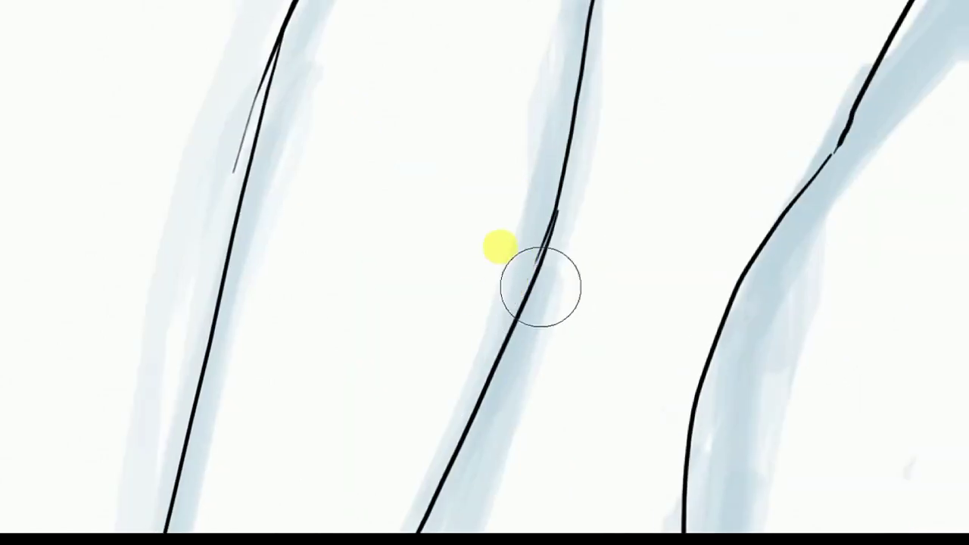
scroll(341, 141, "up", 1)
key("ctrl+z")
left_click_drag(568, 174, 497, 270)
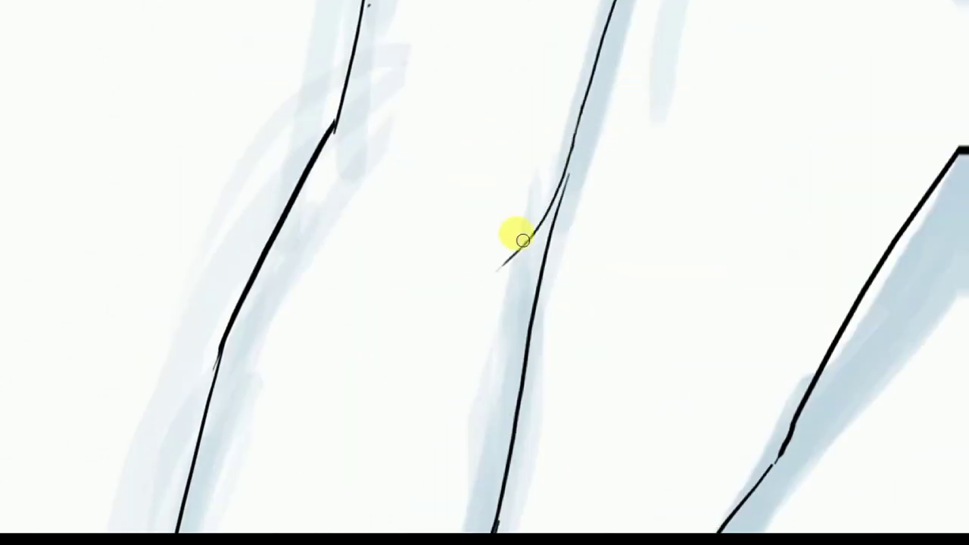
- Ink the long outer outline of the hand from the wrist
scroll(502, 260, "down", 3)
scroll(507, 262, "down", 2)
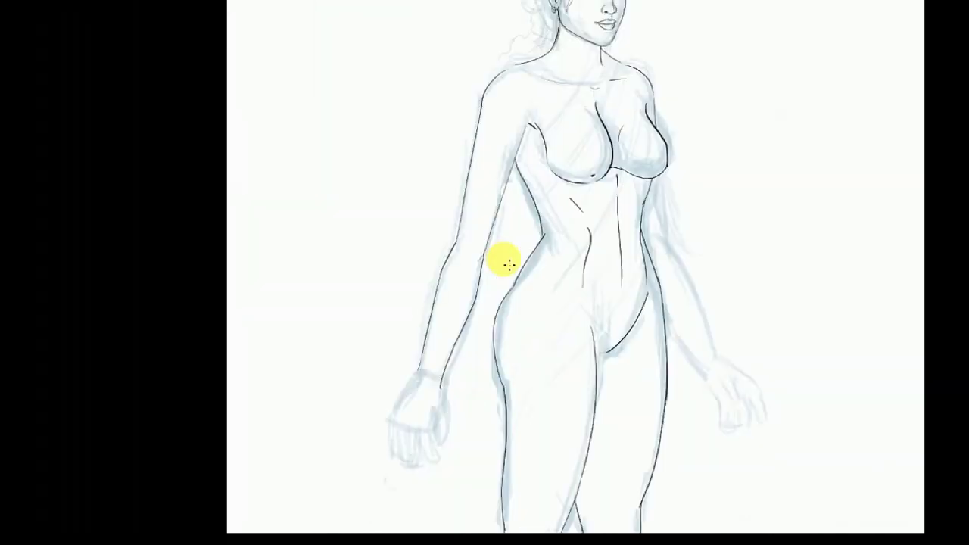
scroll(508, 263, "up", 2)
scroll(462, 370, "up", 2)
left_click_drag(303, 356, 444, 141)
key("ctrl+z")
left_click_drag(454, 106, 291, 378)
- Ink the U-shaped thumb and the first two finger outlines with rounded tips
scroll(291, 377, "down", 3)
left_click_drag(534, 122, 560, 396)
left_click_drag(454, 245, 558, 390)
scroll(558, 389, "down", 3)
left_click_drag(495, 145, 449, 277)
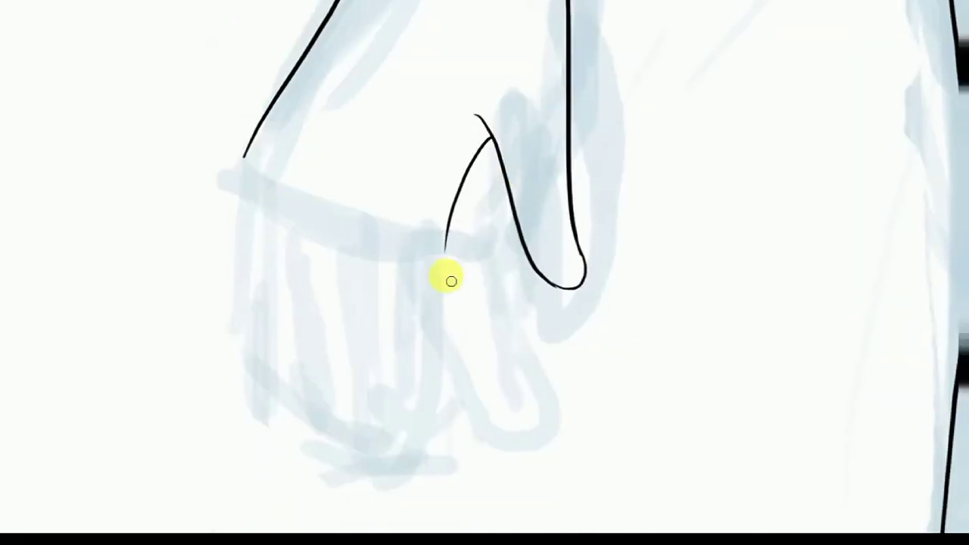
left_click_drag(445, 225, 456, 342)
left_click_drag(363, 206, 478, 418)
left_click_drag(474, 374, 492, 419)
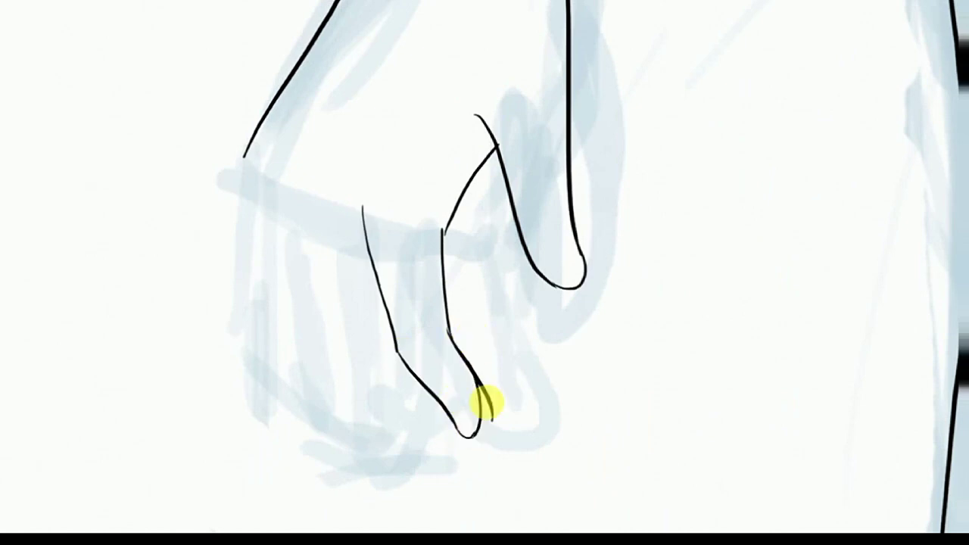
- Ink the remaining finger outlines, undoing stray strokes near the wrist
scroll(492, 374, "up", 1)
left_click_drag(336, 215, 401, 355)
left_click_drag(288, 208, 345, 325)
key("ctrl+z")
key("ctrl+z")
left_click_drag(343, 221, 357, 340)
scroll(357, 340, "down", 3)
left_click_drag(280, 53, 368, 280)
scroll(398, 312, "down", 2)
left_click_drag(370, 179, 451, 405)
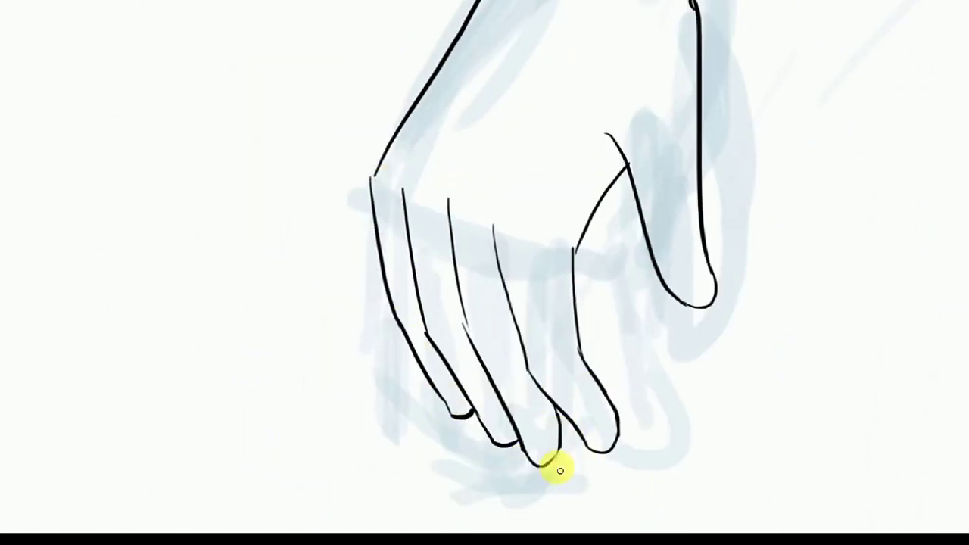
- Add a nail line at the thumb tip
scroll(561, 471, "up", 2)
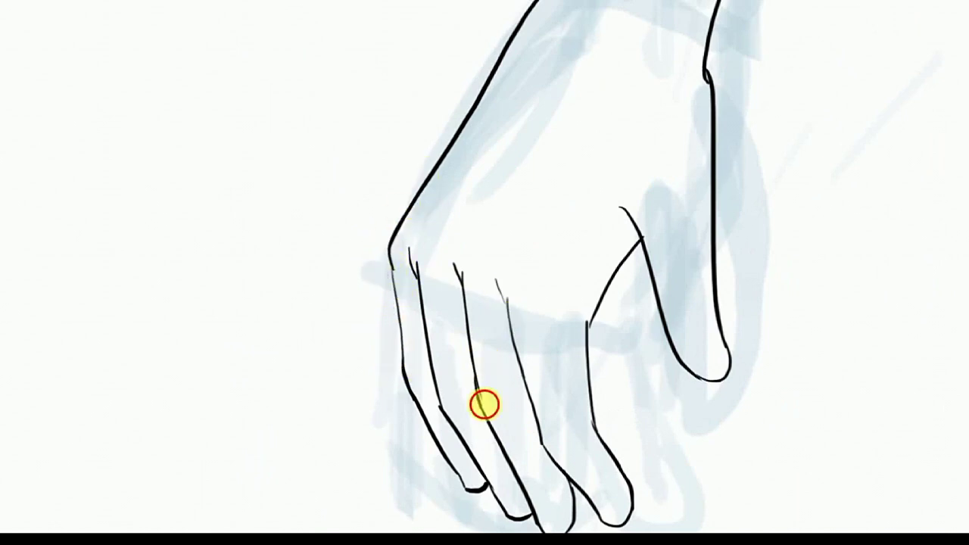
scroll(666, 325, "up", 2)
left_click_drag(697, 370, 685, 401)
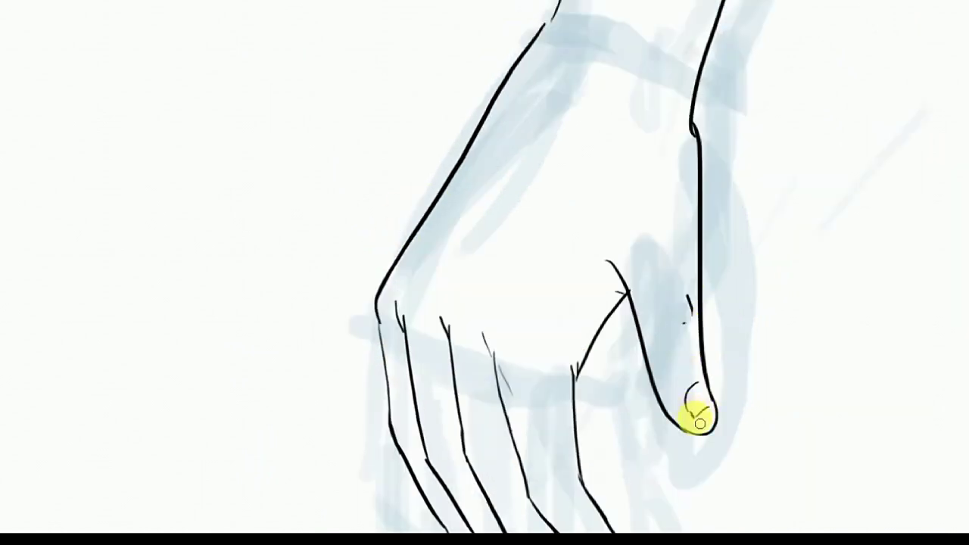
scroll(705, 298, "up", 1)
scroll(506, 164, "down", 5)
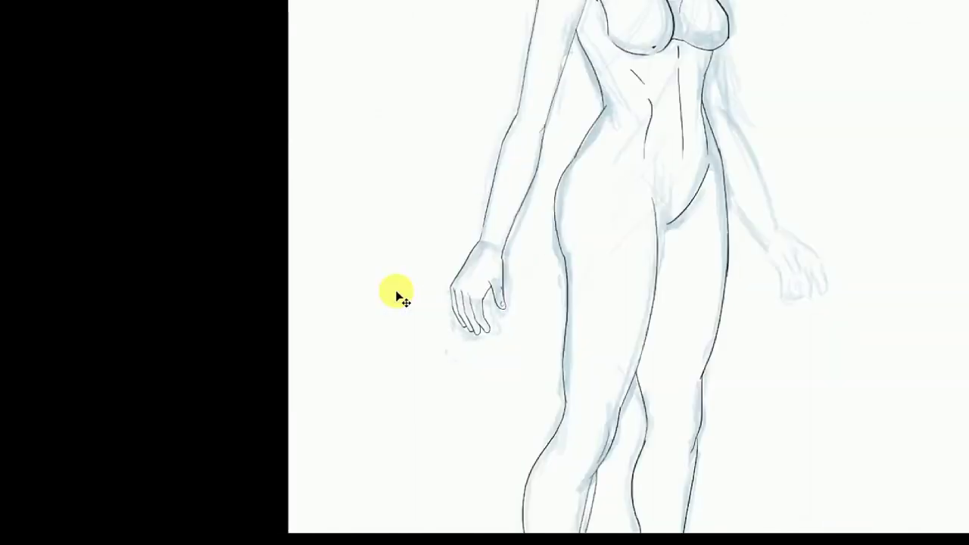
scroll(523, 87, "up", 5)
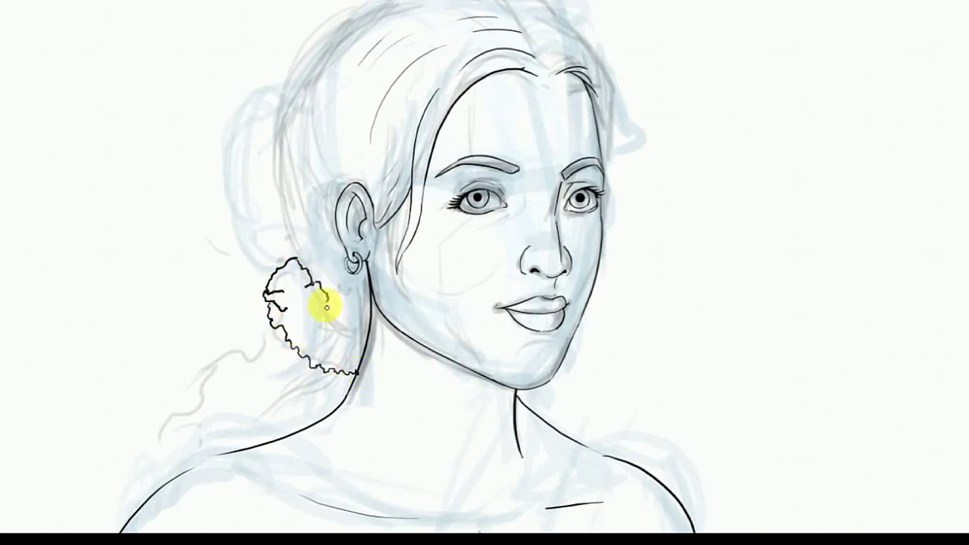
- Ink the hair outline, the hair parting and a smooth shoulder line over the sketch
left_click_drag(352, 333, 339, 113)
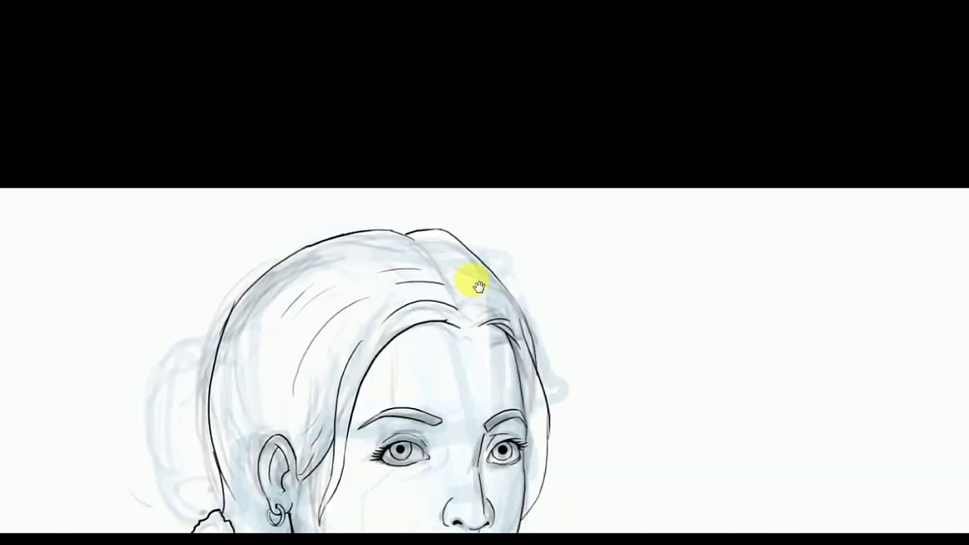
left_click_drag(409, 236, 462, 310)
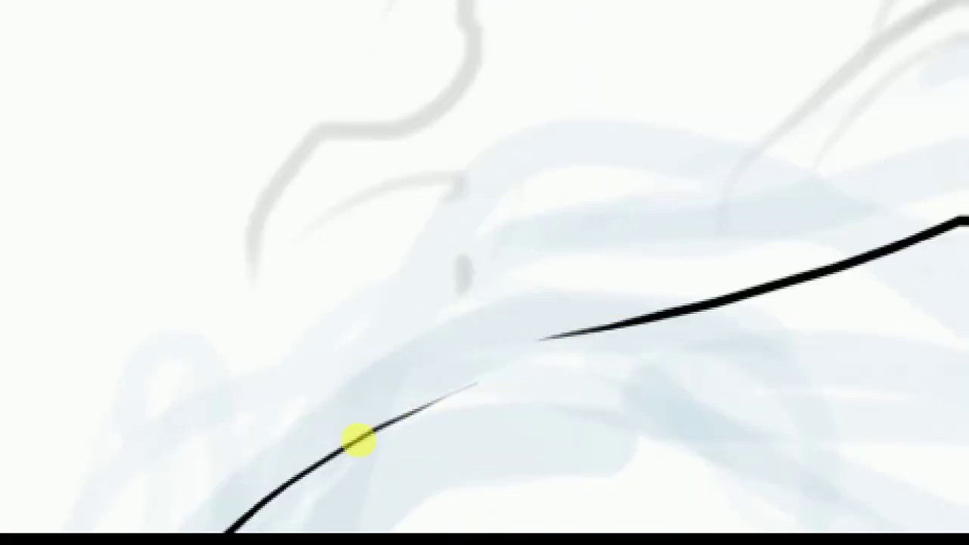
left_click_drag(312, 454, 666, 395)
left_click_drag(734, 284, 498, 365)
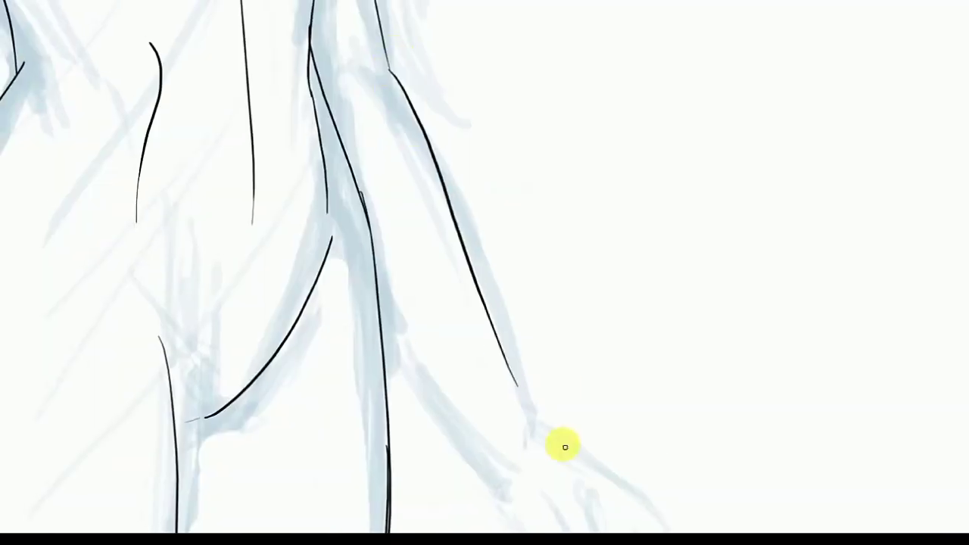
- Extend the arm outline down the forearm and ink the wrist and outer hand edge
left_click_drag(360, 268, 458, 416)
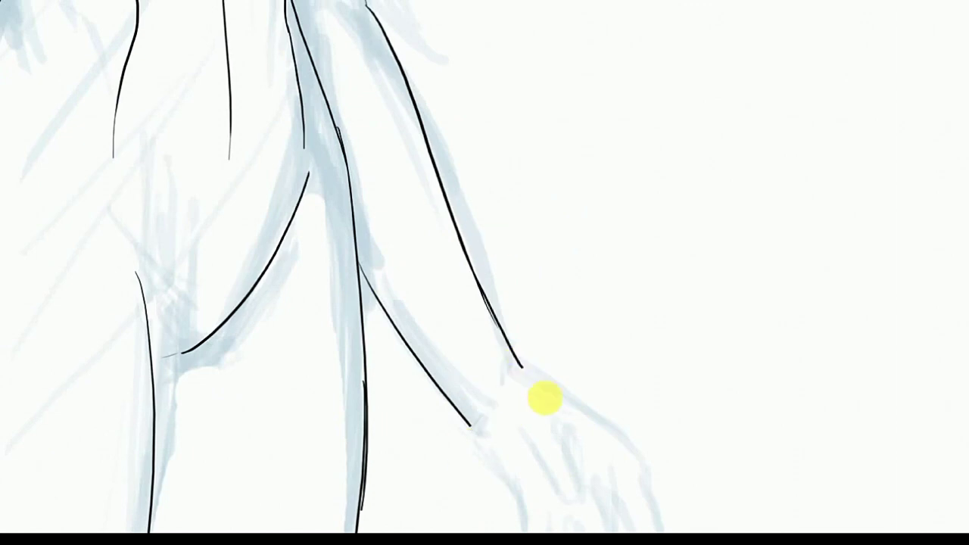
left_click_drag(394, 231, 420, 291)
scroll(499, 267, "up", 5)
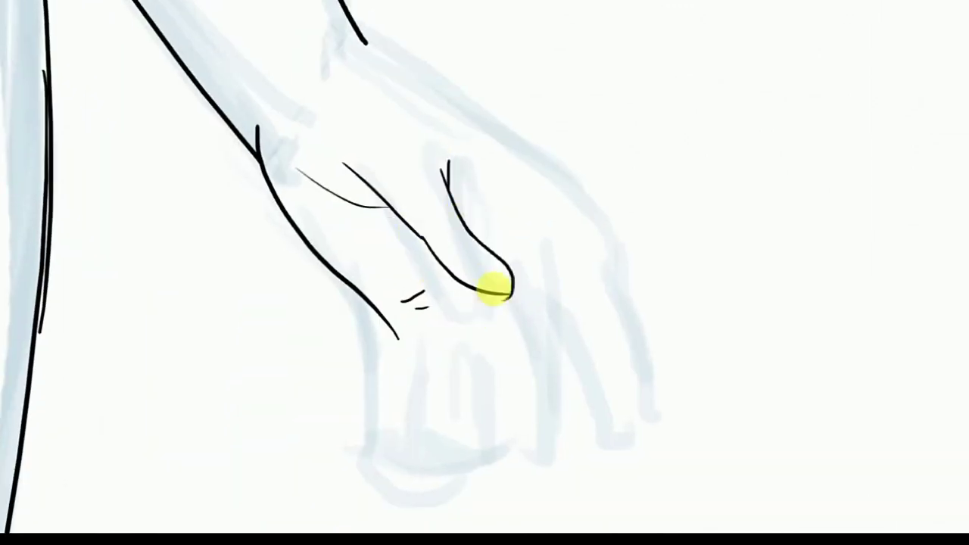
left_click_drag(504, 301, 552, 363)
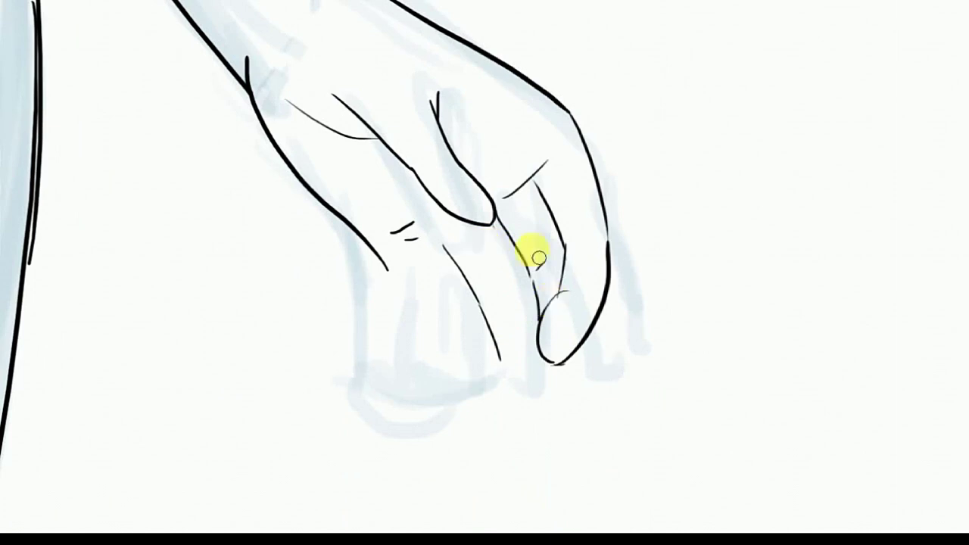
left_click_drag(555, 175, 487, 242)
- Ink the outlines of the next fingers on the hand
scroll(640, 224, "down", 5)
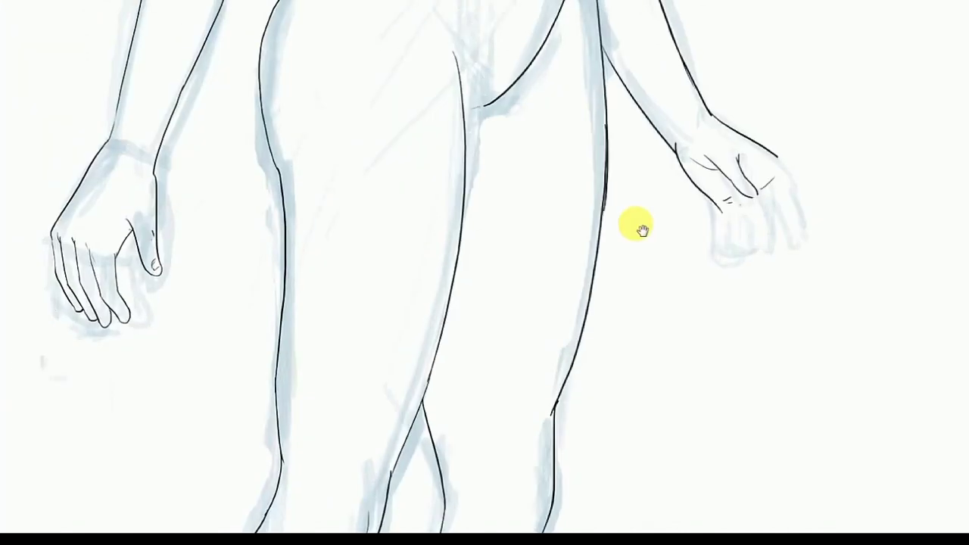
scroll(523, 214, "up", 8)
left_click_drag(508, 117, 580, 352)
left_click_drag(502, 142, 642, 347)
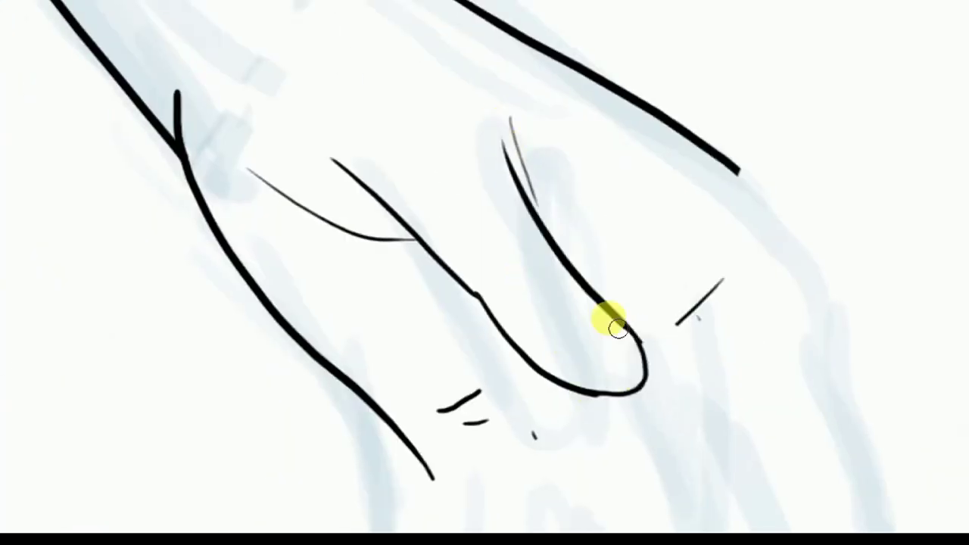
scroll(617, 327, "down", 3)
left_click_drag(601, 113, 601, 244)
left_click_drag(515, 302, 606, 371)
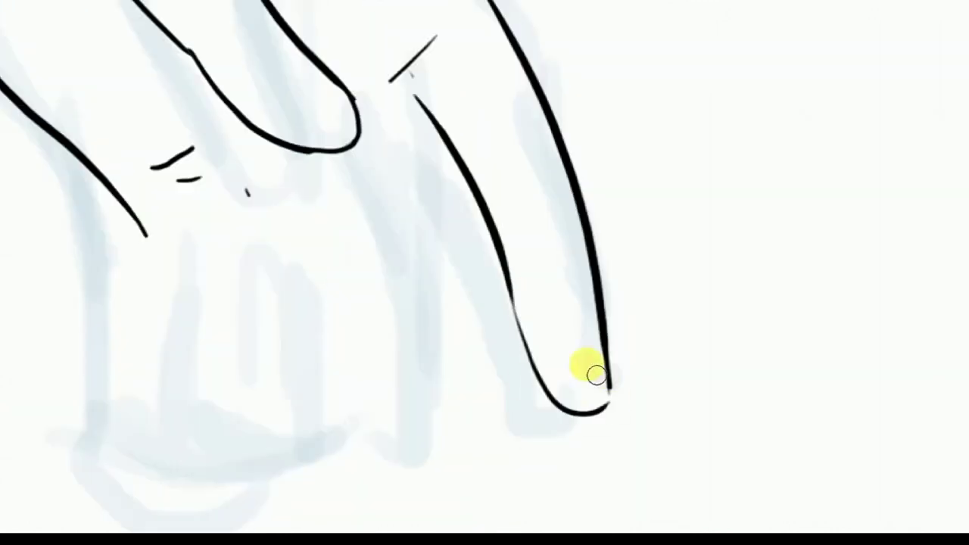
scroll(606, 371, "down", 2)
left_click_drag(489, 60, 543, 436)
- Redraw the long finger lines down to the fingertips, replacing misplaced strokes
mouse_move(411, 113)
left_mouse_down()
mouse_move(444, 356)
mouse_move(496, 402)
mouse_move(496, 454)
left_mouse_up()
key("ctrl+z")
key("ctrl+z")
scroll(547, 437, "left", 3)
left_click_drag(454, 129, 584, 428)
scroll(584, 428, "up", 3)
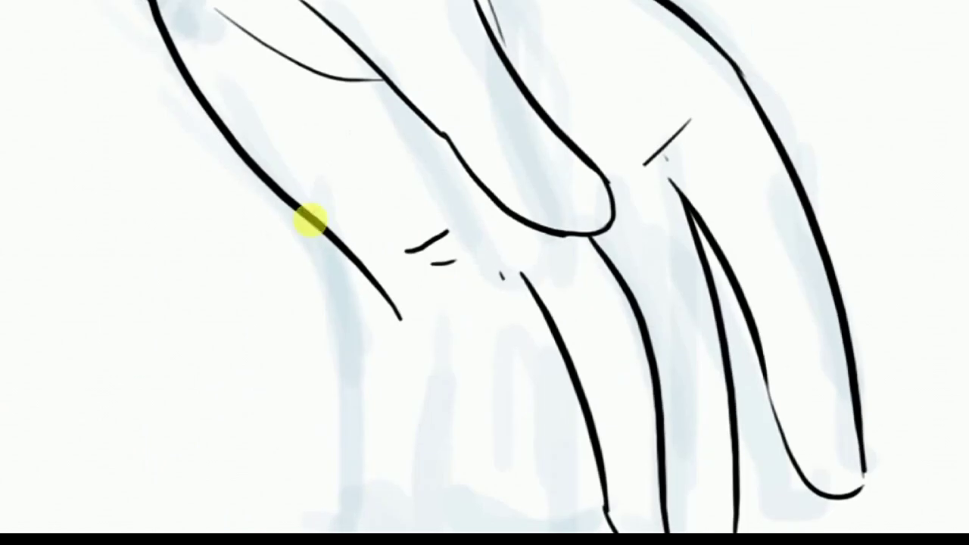
scroll(310, 219, "down", 3)
key("ctrl+z")
mouse_move(415, 193)
left_mouse_down()
mouse_move(518, 405)
mouse_move(577, 447)
left_mouse_up()
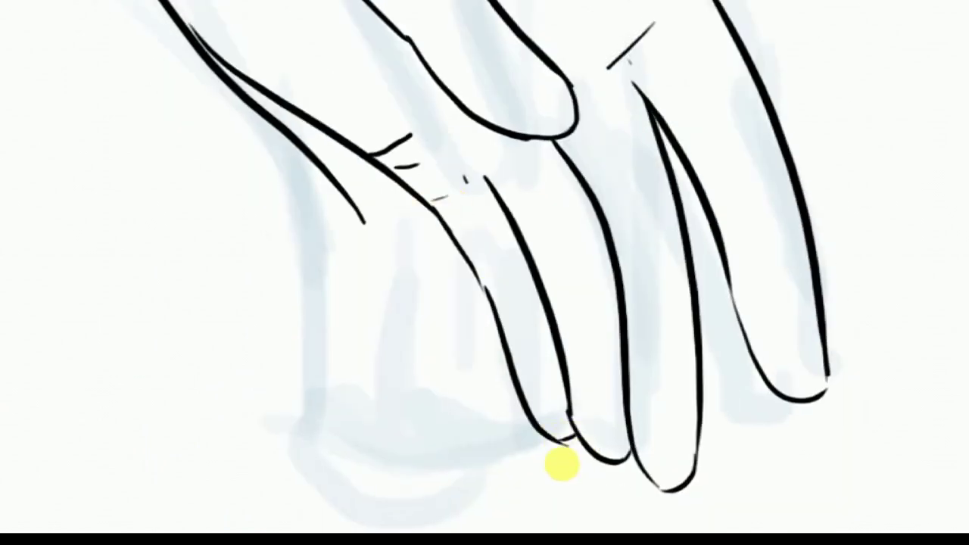
scroll(561, 464, "up", 3)
scroll(562, 464, "left", 2)
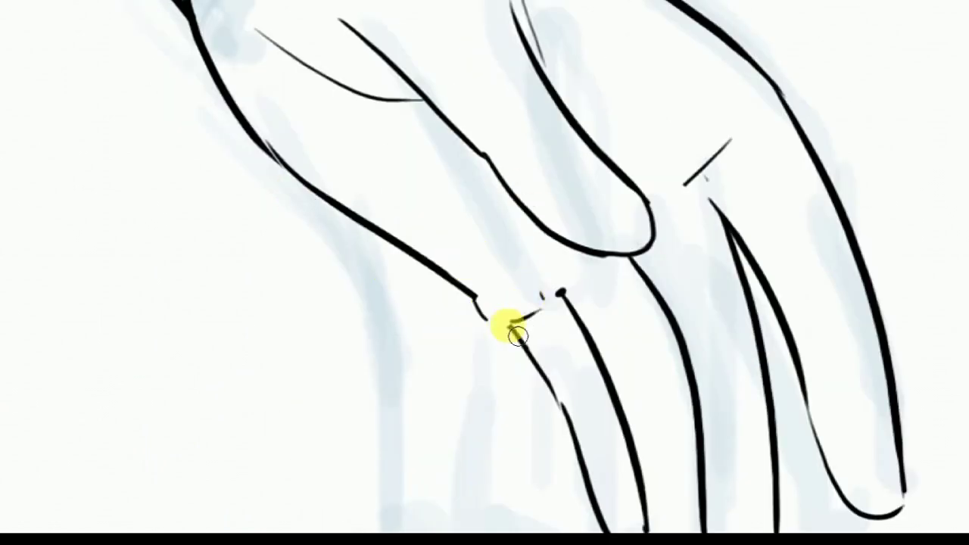
scroll(643, 134, "down", 2)
scroll(508, 288, "down", 3)
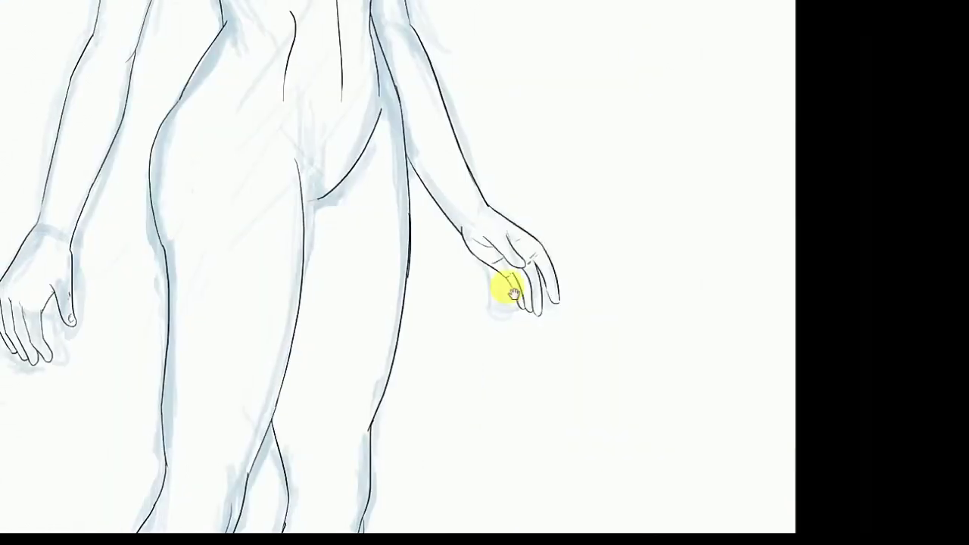
scroll(469, 325, "down", 3)
- Exit full screen, hide the Layer 1 sketch, and navigate to the feet
key("f")
left_click(791, 263)
scroll(537, 325, "up", 5)
scroll(530, 326, "down", 5)
scroll(432, 443, "left", 3)
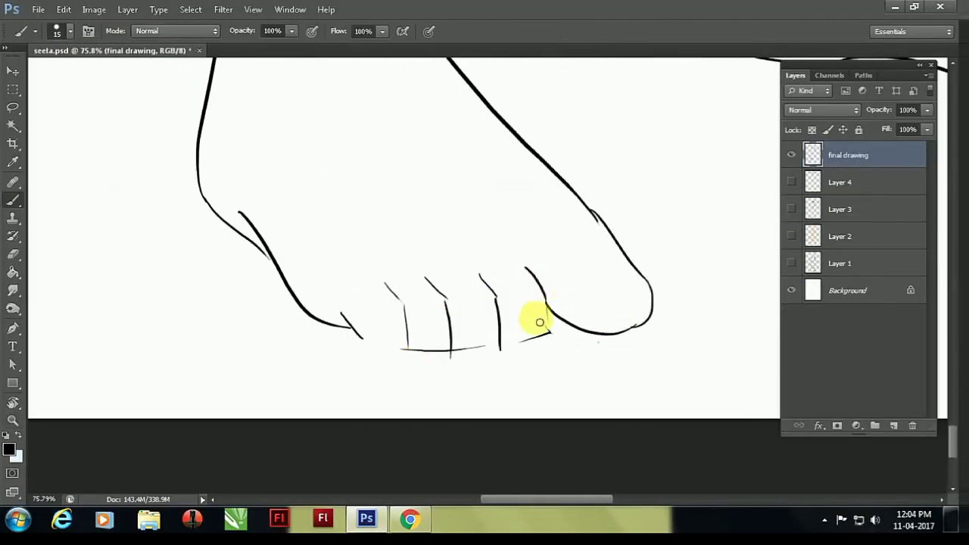
scroll(401, 305, "up", 3)
scroll(522, 319, "right", 2)
scroll(595, 400, "right", 2)
scroll(559, 364, "right", 3)
- Outline the big toenail's top arc and erase the toe's stray lower stroke
left_click_drag(521, 371, 629, 355)
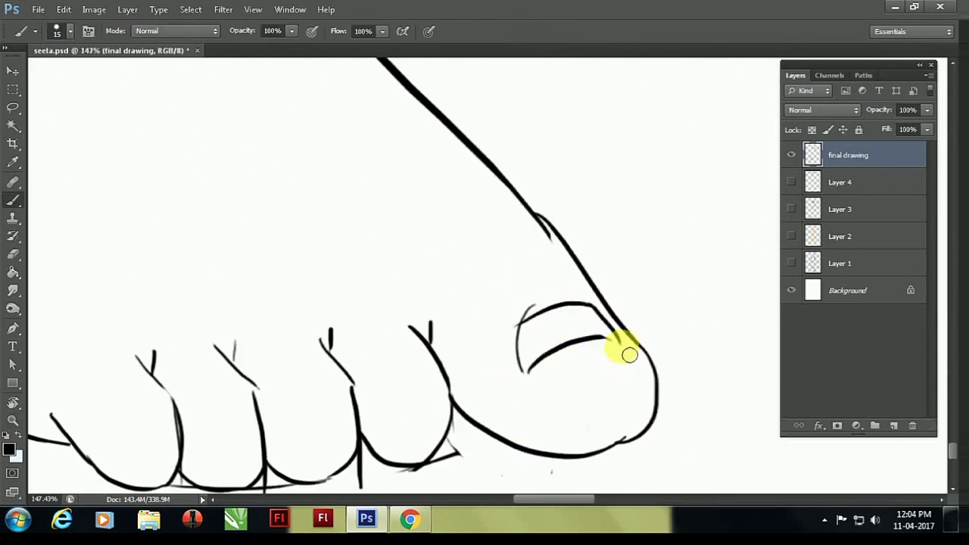
key("e")
left_click_drag(644, 424, 598, 466)
scroll(509, 380, "down", 2)
scroll(509, 380, "left", 1)
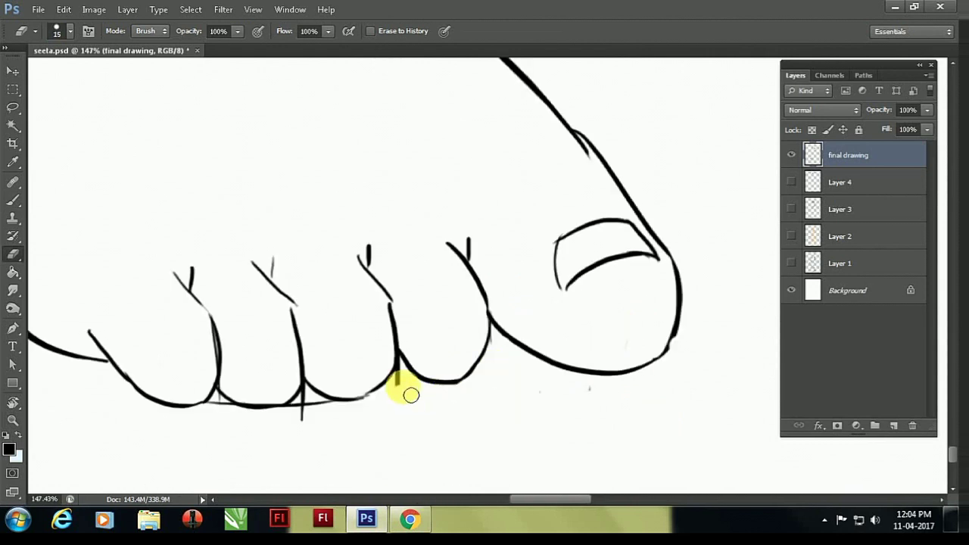
- Open the artist's page on the music website, then return to the foot drawing
left_click(407, 517)
key("ctrl+1")
scroll(357, 396, "down", 4)
left_click(419, 316)
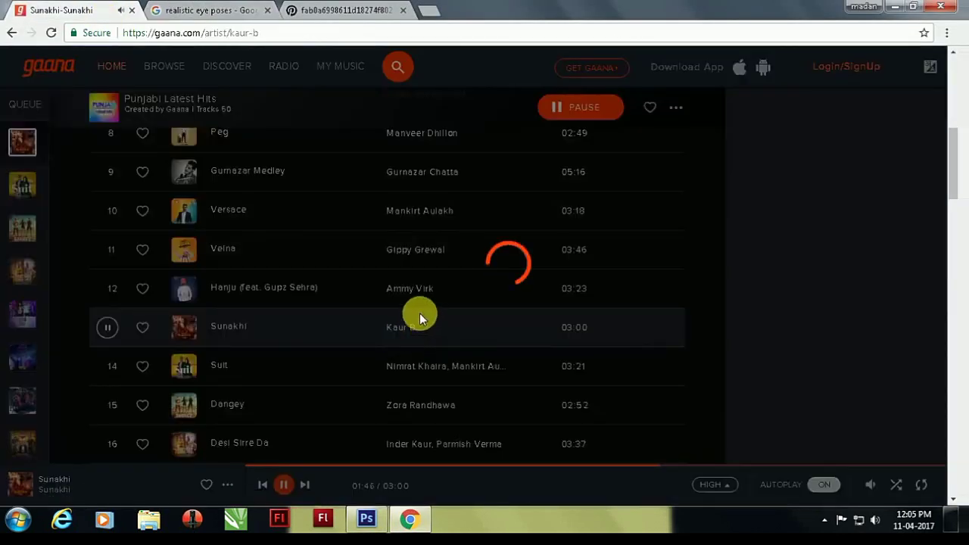
key("alt+Tab")
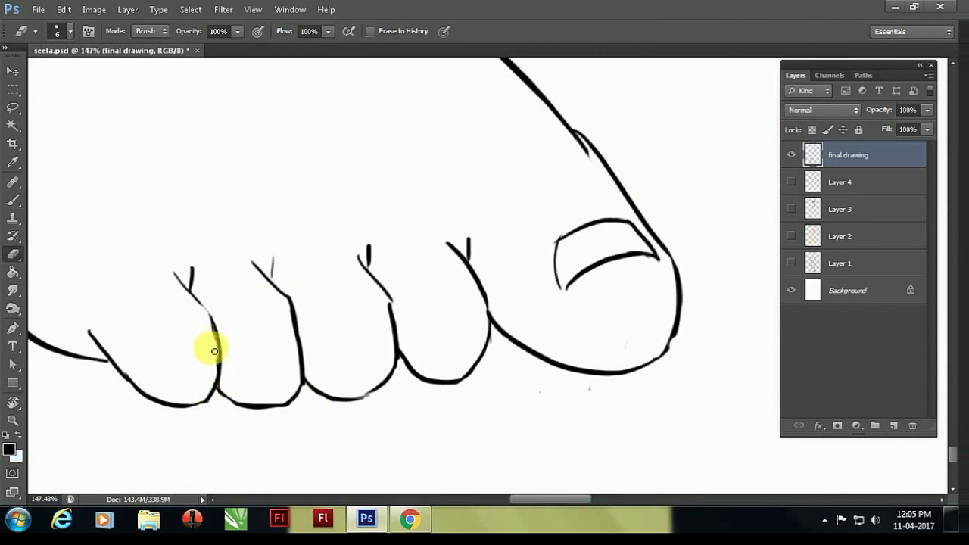
- Draw the fourth toe's toenail and add a curved line under the big toe
key("b")
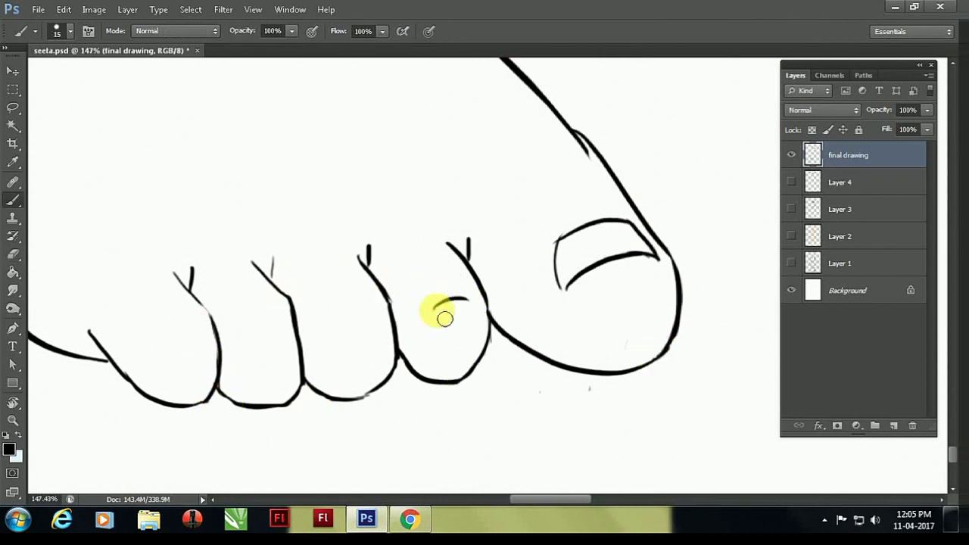
left_click_drag(442, 287, 460, 285)
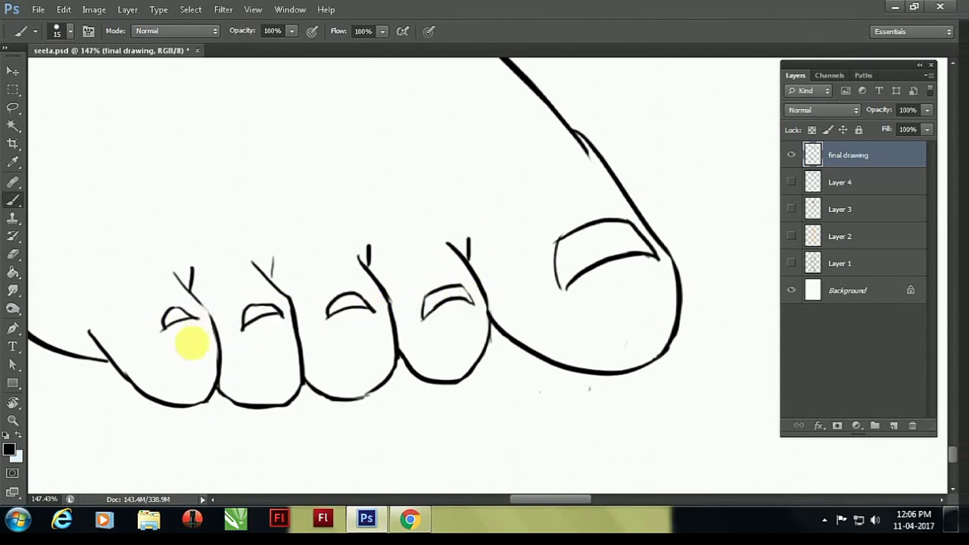
scroll(424, 349, "up", 2)
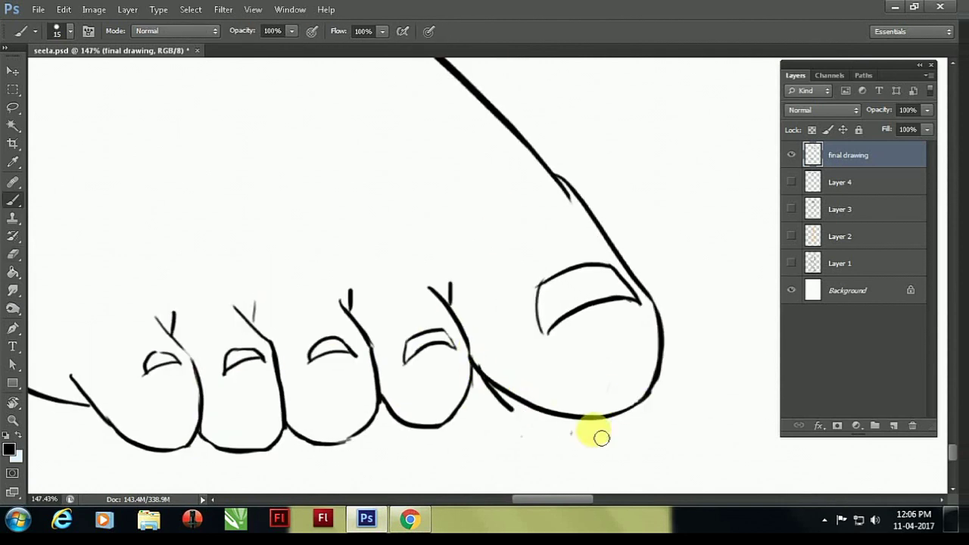
left_click_drag(655, 389, 493, 369)
key("e")
key("b")
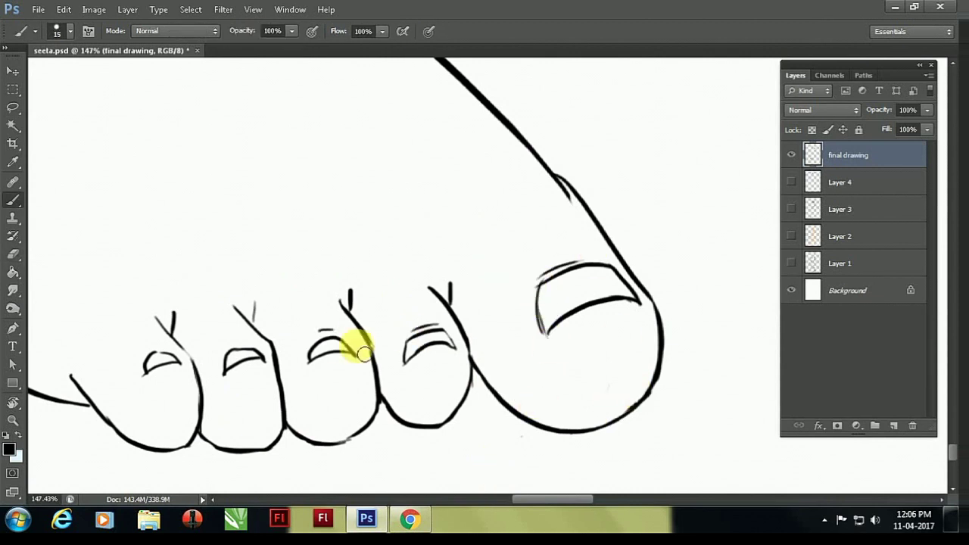
- Zoom out and around the figure to review the line art
key("z")
left_click_drag(262, 398, 570, 252)
key("b")
key("ctrl+0")
key("z")
mouse_move(484, 295)
left_mouse_down()
mouse_move(515, 295)
mouse_move(558, 240)
left_mouse_up()
key("ctrl+0")
- Undo a short stray brush stroke
key("b")
key("z")
key("b")
key("ctrl+z")
scroll(574, 201, "up", 2)
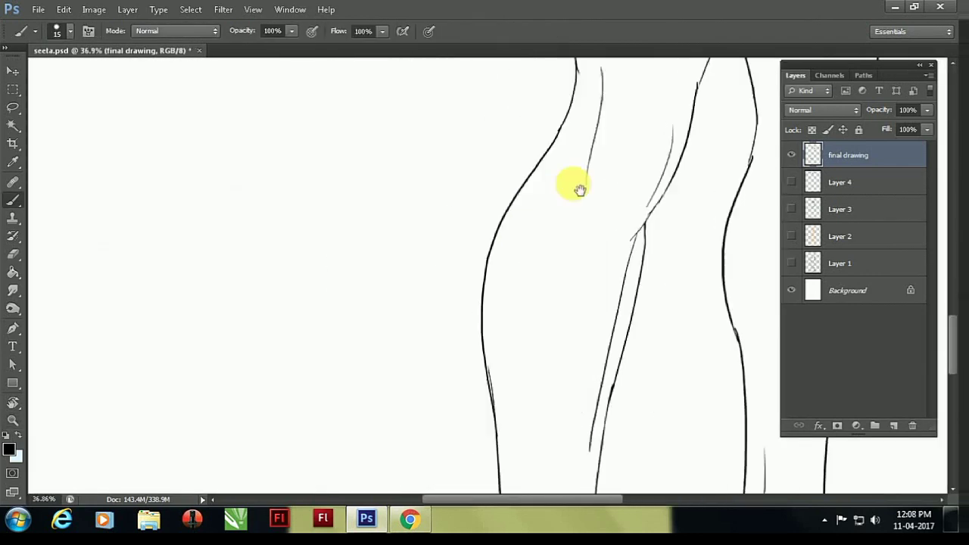
- Return to Photoshop, fit the page on screen and zoom in on the chest
scroll(565, 305, "up", 2)
scroll(532, 265, "up", 1)
key("e")
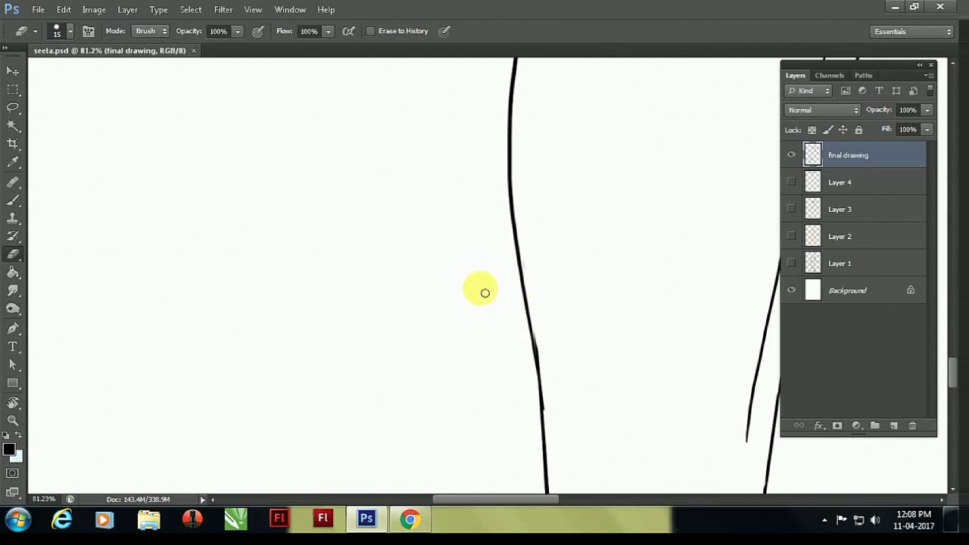
left_click(149, 519)
left_click(365, 519)
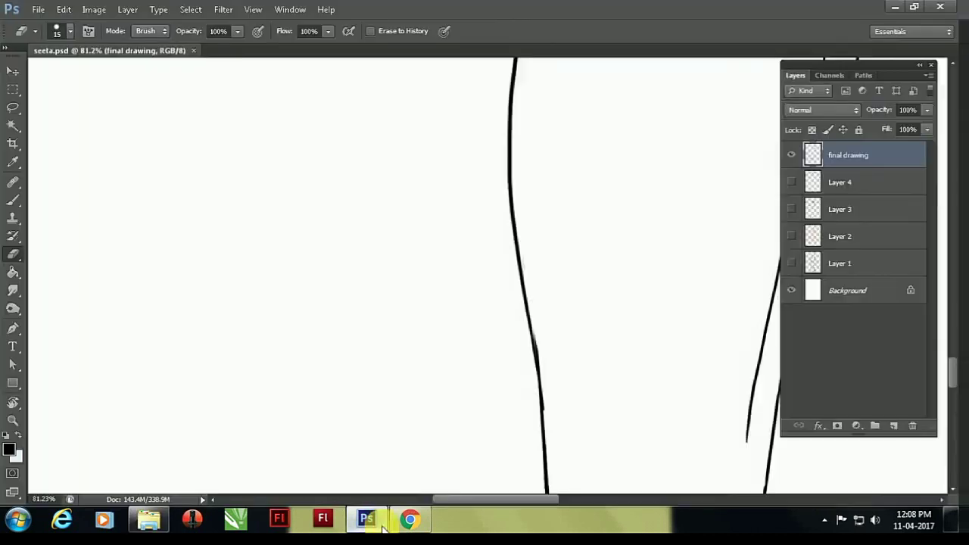
key("ctrl+0")
key("z")
left_click_drag(491, 157, 512, 328)
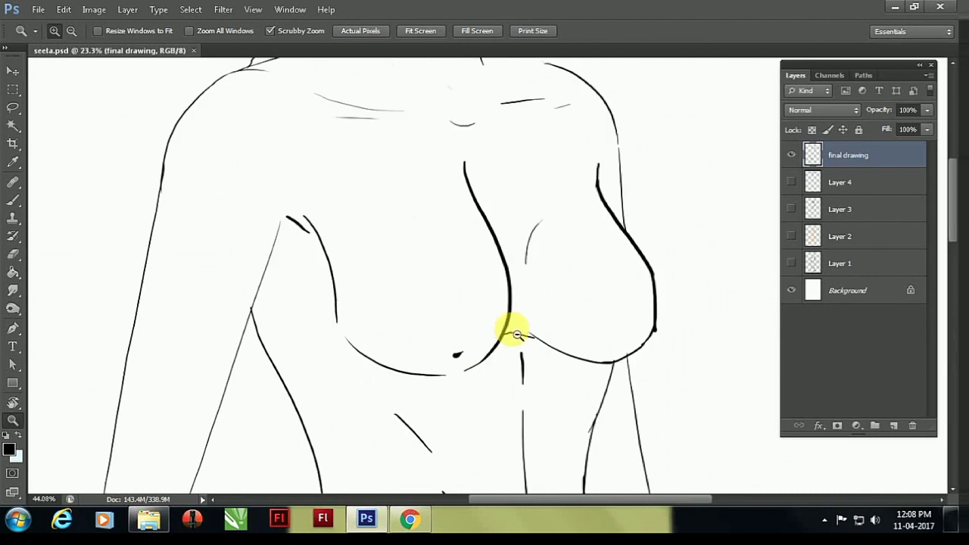
- Make Layer 4 visible and active, then zoom out and back in on the drawing
key("e")
left_click(837, 182)
key("ctrl+minus")
key("ctrl+minus")
key("ctrl+minus")
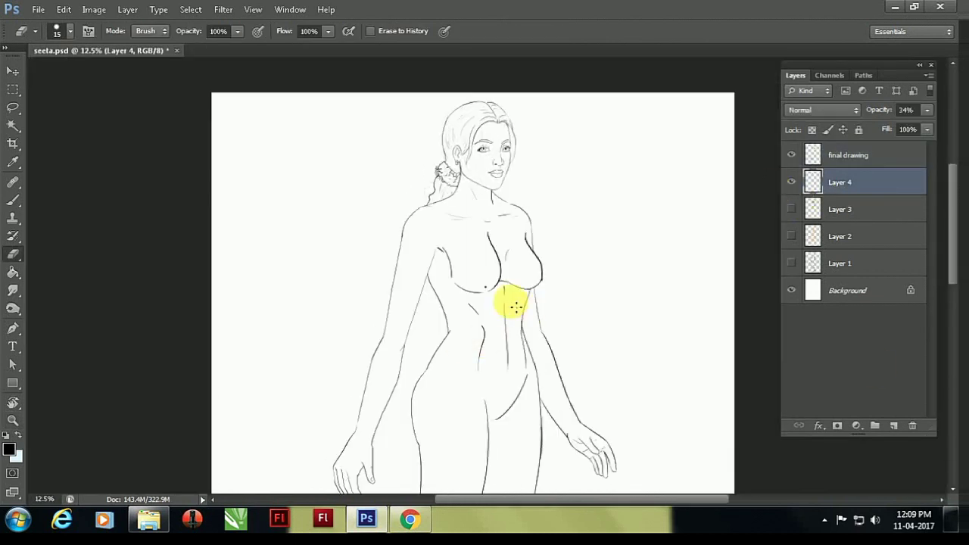
key("w")
key("alt+]")
key("z")
left_click_drag(512, 305, 518, 397)
- Move the view down to the hand on the final drawing layer, with the Eraser ready
key("b")
scroll(517, 396, "down", 5)
key("e")
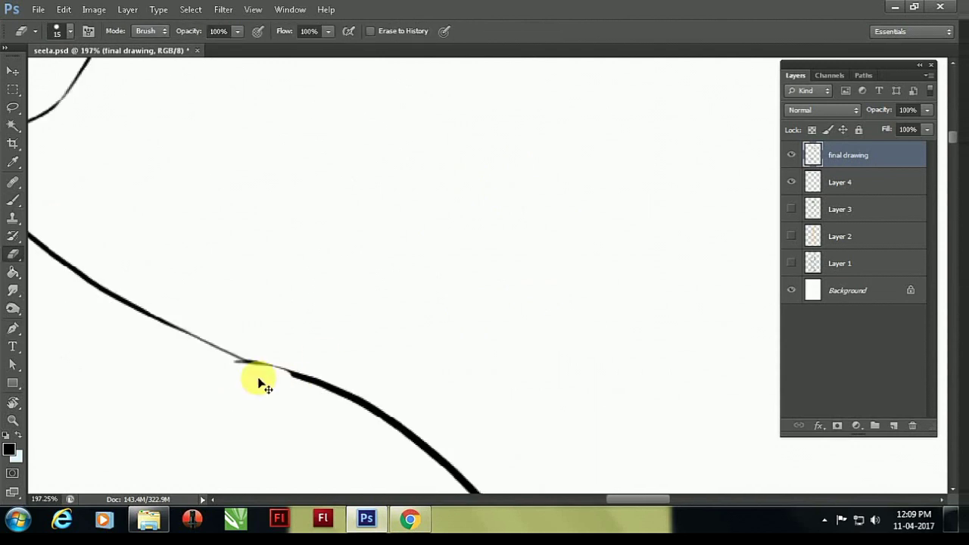
scroll(261, 384, "down", 3)
scroll(343, 365, "down", 3)
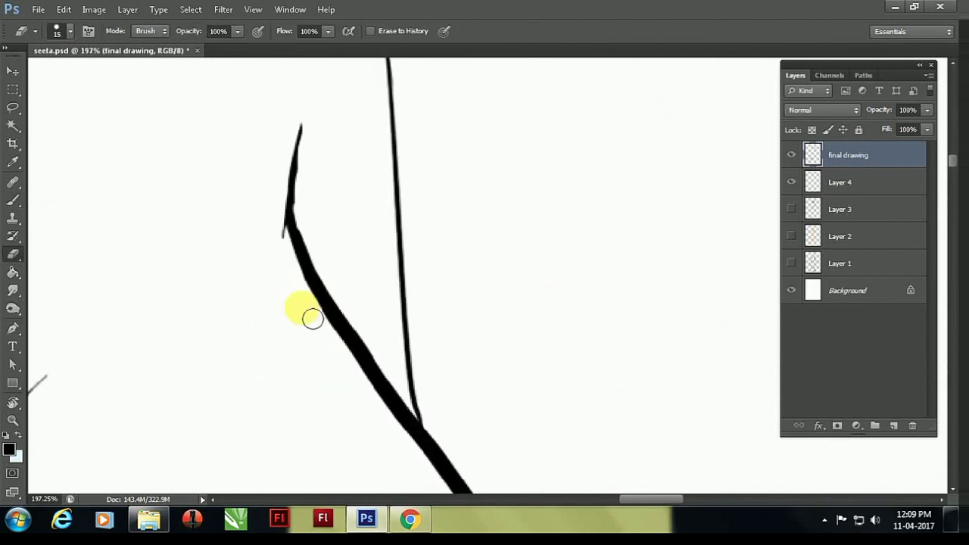
scroll(366, 393, "down", 3)
scroll(460, 255, "down", 3)
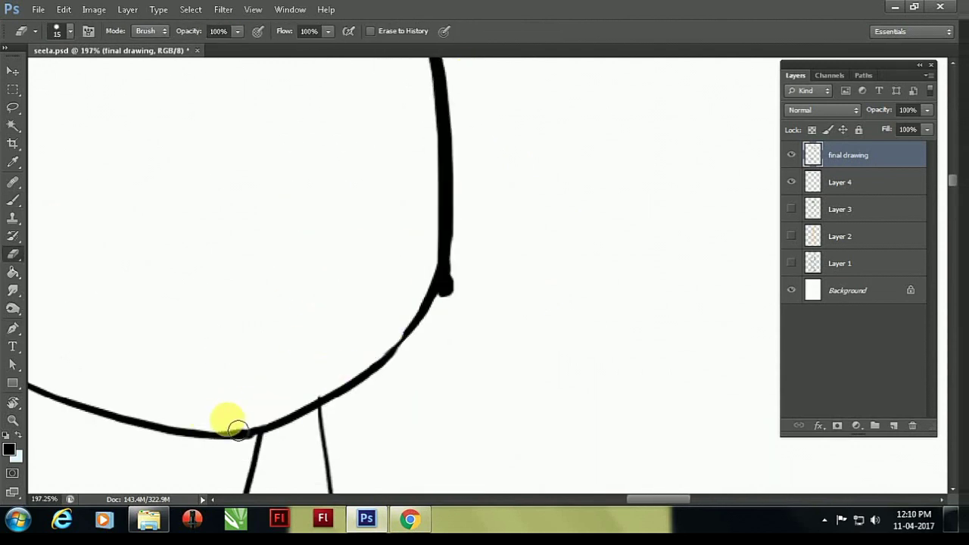
scroll(439, 212, "down", 3)
scroll(480, 265, "down", 3)
scroll(377, 126, "left", 2)
scroll(259, 172, "right", 3)
scroll(258, 173, "down", 2)
scroll(324, 303, "down", 3)
scroll(405, 342, "down", 3)
scroll(692, 368, "down", 3)
scroll(565, 188, "left", 3)
scroll(495, 288, "up", 3)
scroll(534, 393, "down", 3)
scroll(506, 277, "up", 3)
scroll(429, 149, "left", 3)
scroll(341, 209, "up", 2)
scroll(389, 180, "down", 2)
scroll(394, 183, "down", 2)
scroll(386, 314, "up", 2)
scroll(409, 227, "down", 3)
scroll(394, 227, "down", 2)
scroll(378, 259, "left", 1)
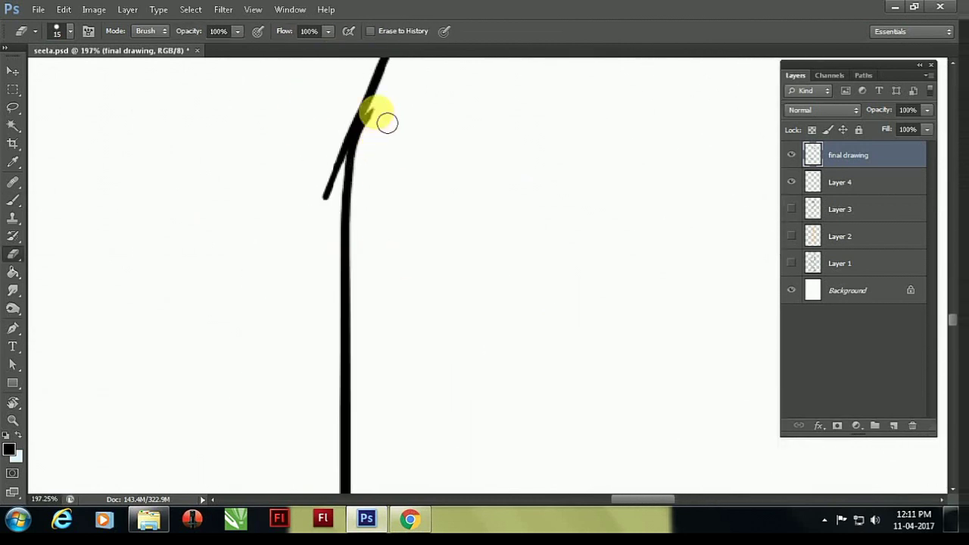
scroll(386, 121, "up", 1)
scroll(313, 210, "down", 3)
scroll(372, 264, "down", 3)
scroll(541, 372, "down", 2)
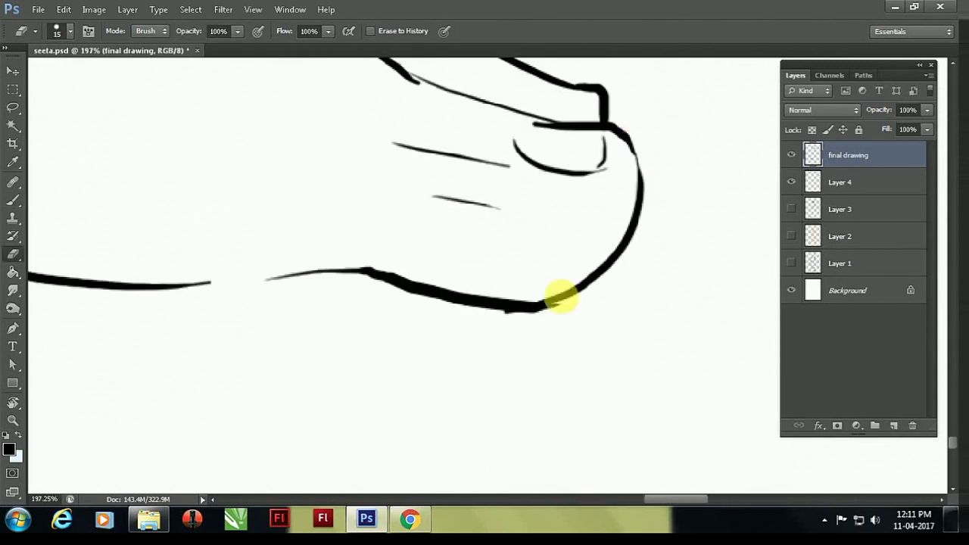
- Ink and erase the fingernail and fingertip lines, redrawing the nails
mouse_move(504, 265)
left_mouse_down()
mouse_move(535, 315)
mouse_move(542, 260)
mouse_move(307, 255)
mouse_move(337, 208)
mouse_move(339, 264)
mouse_move(470, 348)
left_mouse_up()
key("b")
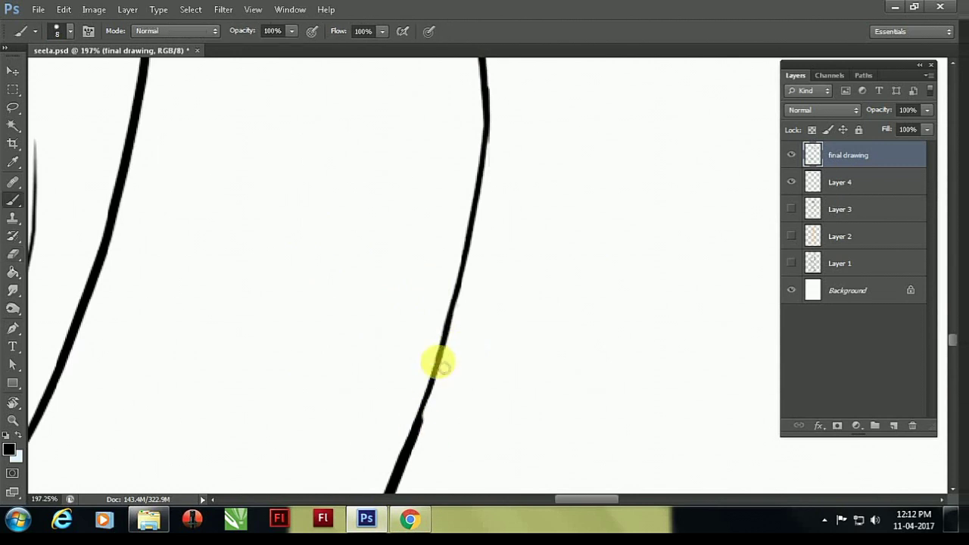
left_click_drag(420, 422, 461, 94)
key("e")
mouse_move(371, 325)
left_mouse_down()
mouse_move(400, 243)
mouse_move(465, 363)
mouse_move(374, 318)
mouse_move(417, 386)
mouse_move(495, 242)
mouse_move(450, 369)
mouse_move(471, 372)
mouse_move(540, 230)
mouse_move(523, 301)
mouse_move(301, 287)
mouse_move(459, 305)
mouse_move(507, 236)
mouse_move(346, 287)
mouse_move(331, 182)
mouse_move(277, 219)
mouse_move(351, 288)
mouse_move(317, 228)
left_mouse_up()
key("b")
key("e")
key("b")
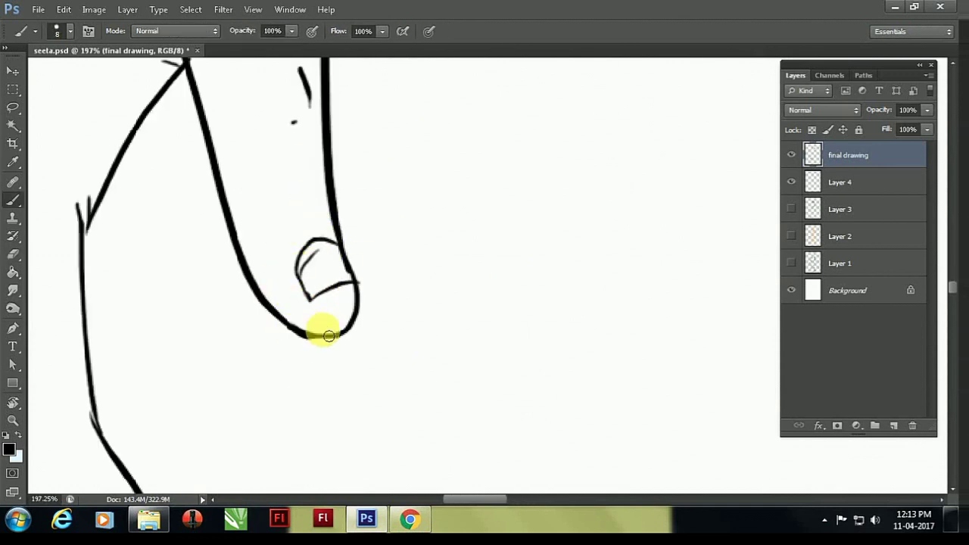
left_click_drag(159, 288, 279, 258)
left_click_drag(275, 211, 477, 326)
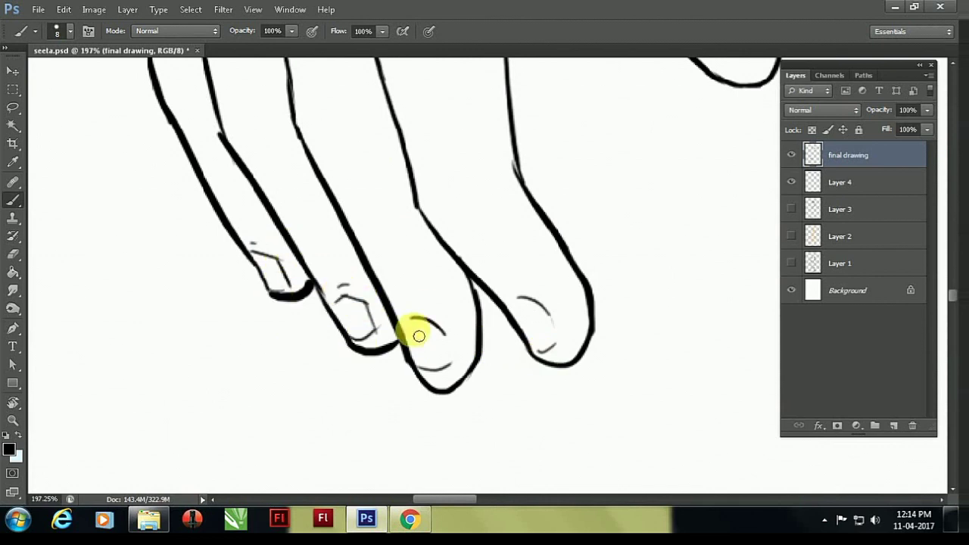
- Zoom out and erase stray lines around the fingers and ear
key("z")
mouse_move(421, 230)
left_mouse_down()
mouse_move(409, 269)
mouse_move(461, 228)
left_mouse_up()
key("b")
mouse_move(521, 168)
left_mouse_down()
mouse_move(372, 222)
mouse_move(281, 372)
left_mouse_up()
key("e")
mouse_move(272, 268)
left_mouse_down()
mouse_move(316, 264)
mouse_move(287, 433)
mouse_move(232, 458)
left_mouse_up()
key("b")
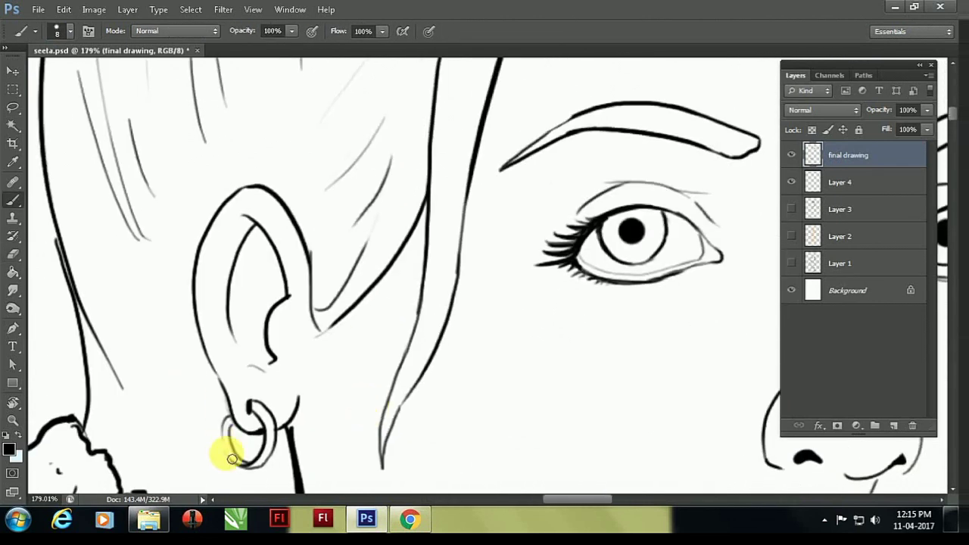
mouse_move(299, 413)
left_mouse_down()
mouse_move(271, 248)
mouse_move(69, 400)
mouse_move(99, 259)
left_mouse_up()
key("e")
scroll(56, 282, "down", 10)
- Magic Wand the figure and fill it with flat grey on Layer 4 at full opacity
key("w")
left_click(558, 240)
key("alt+bracketleft")
left_click(10, 449)
key("alt+BackSpace")
key("0")
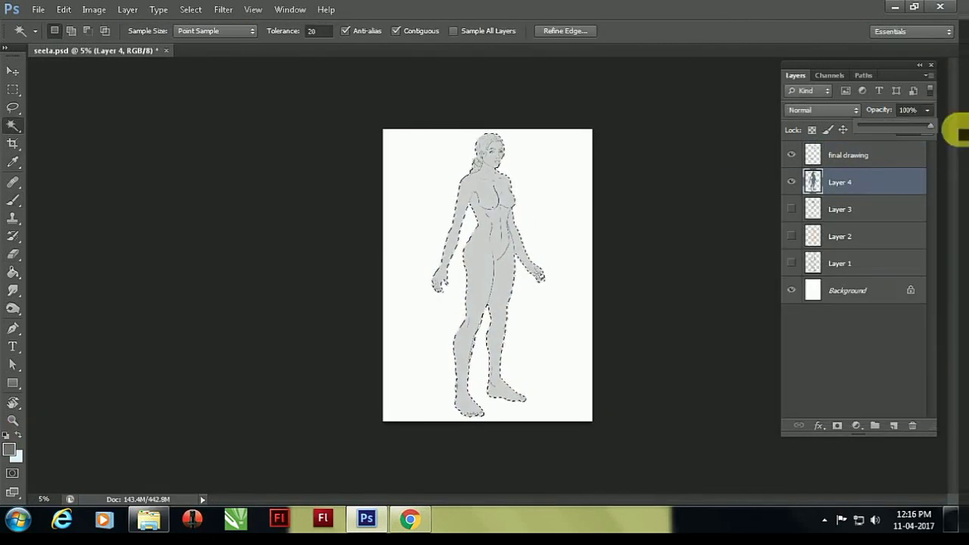
key("ctrl+d")
- Brush dark grey shading over the forehead, eye, cheek, hair parting and ear
key("z")
left_click(10, 451)
scroll(772, 264, "up", 5)
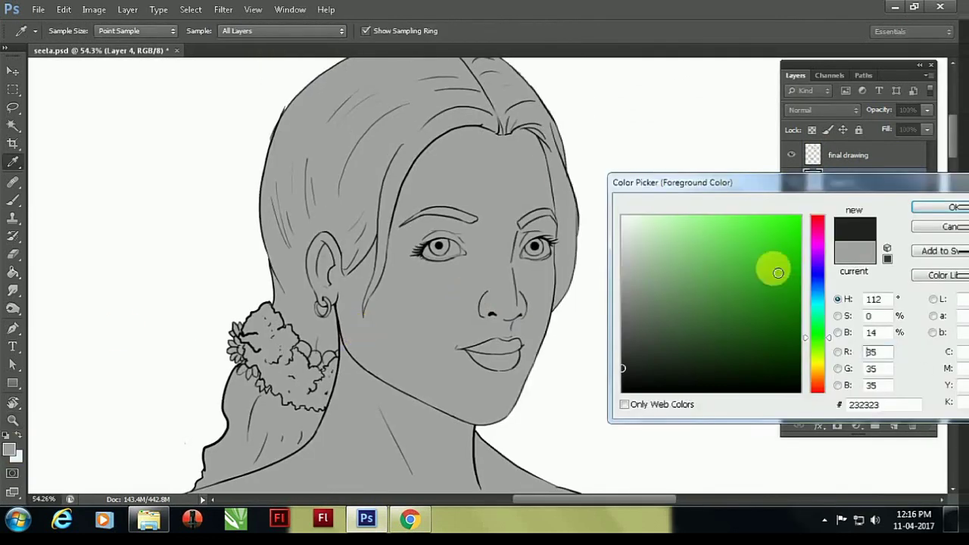
key("b")
key("Escape")
mouse_move(439, 166)
left_mouse_down()
mouse_move(417, 389)
mouse_move(439, 219)
mouse_move(372, 361)
mouse_move(409, 378)
left_mouse_up()
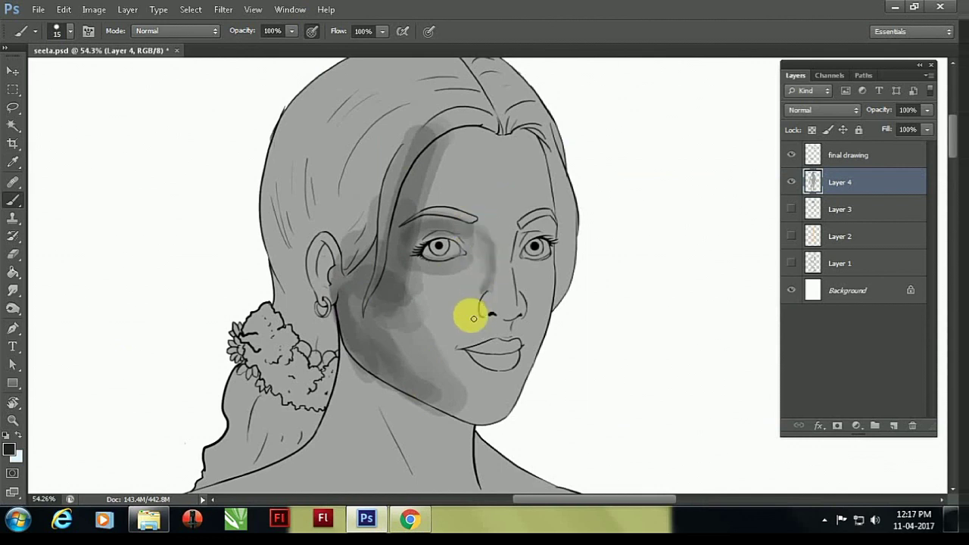
left_click_drag(469, 406, 444, 494)
mouse_move(277, 264)
left_mouse_down()
mouse_move(411, 156)
mouse_move(480, 184)
mouse_move(515, 148)
mouse_move(541, 363)
left_mouse_up()
key("bracketright")
key("bracketright")
key("bracketright")
key("bracketleft")
key("bracketleft")
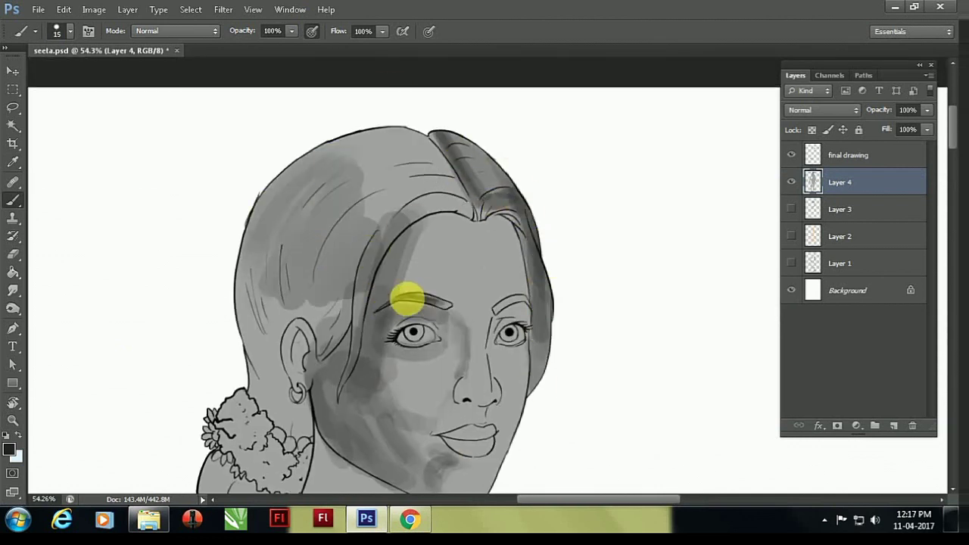
mouse_move(519, 302)
left_mouse_down()
mouse_move(379, 180)
mouse_move(232, 287)
mouse_move(286, 379)
left_mouse_up()
key("bracketright")
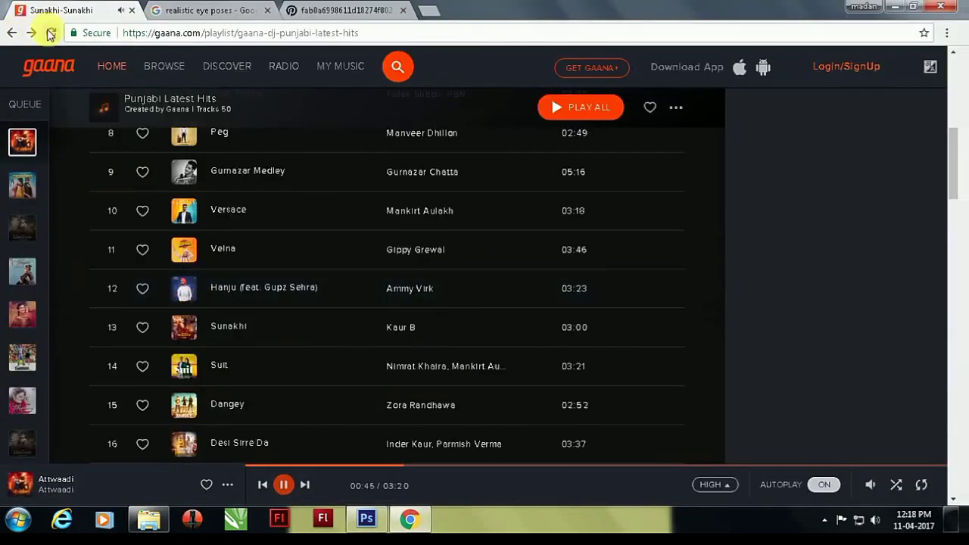
- Switch to a different song in the music playlist
left_click(107, 443)
scroll(530, 302, "down", 2)
left_click(107, 323)
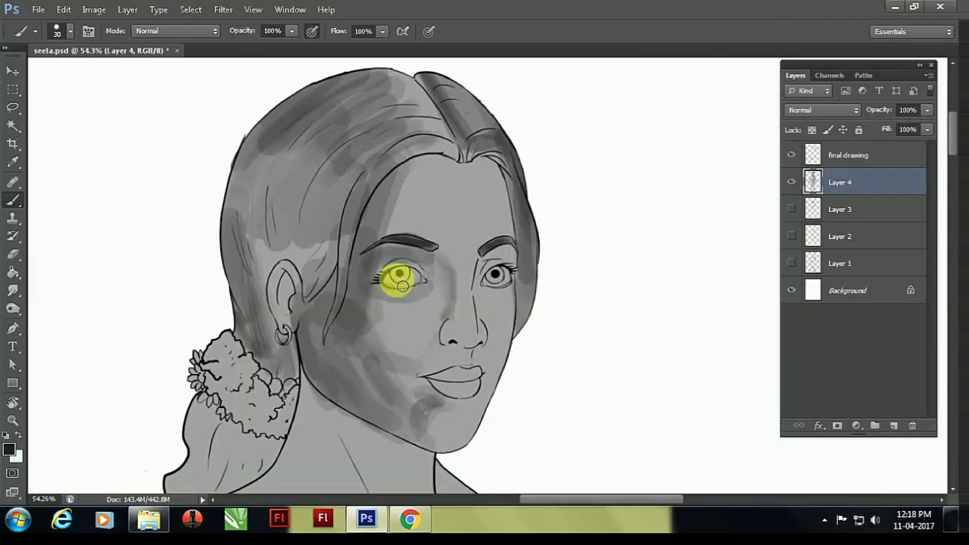
- Shade the neck and shoulders with a resized soft brush
left_click_drag(428, 417, 484, 266)
key("bracketright")
key("bracketright")
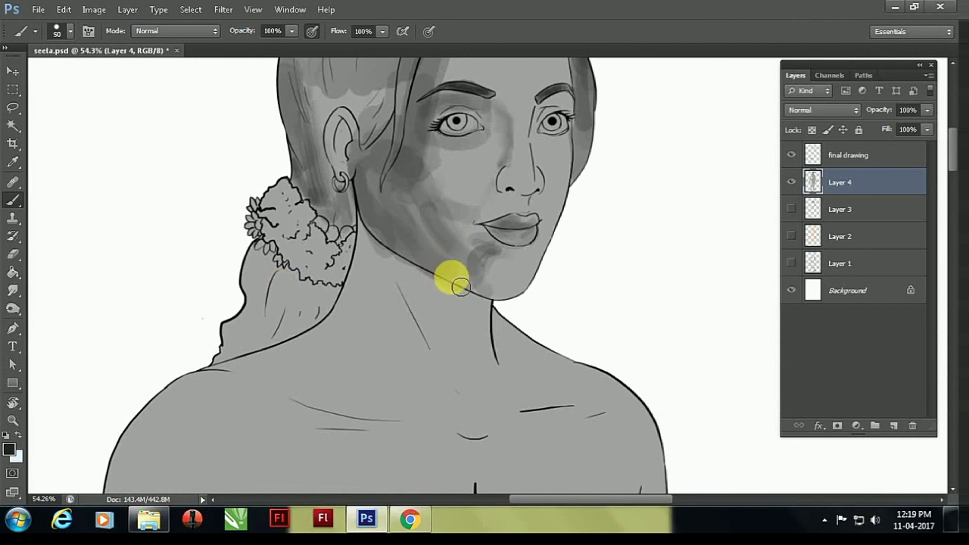
scroll(452, 281, "up", 3)
key("bracketleft")
key("bracketleft")
scroll(256, 175, "down", 3)
key("bracketright")
left_click_drag(156, 298, 265, 261)
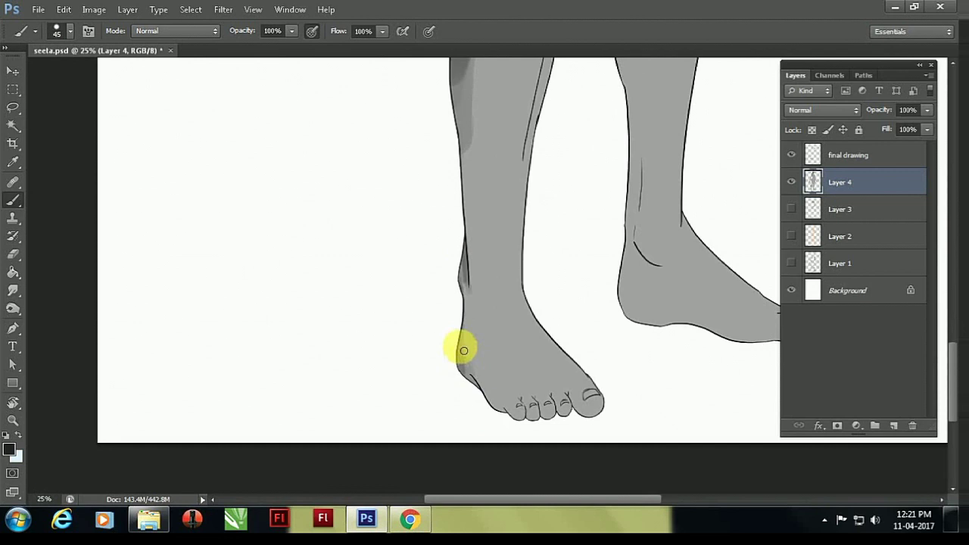
- Shade the heel, sole of the foot and down the shin
left_click_drag(463, 350, 522, 401)
scroll(558, 380, "up", 4)
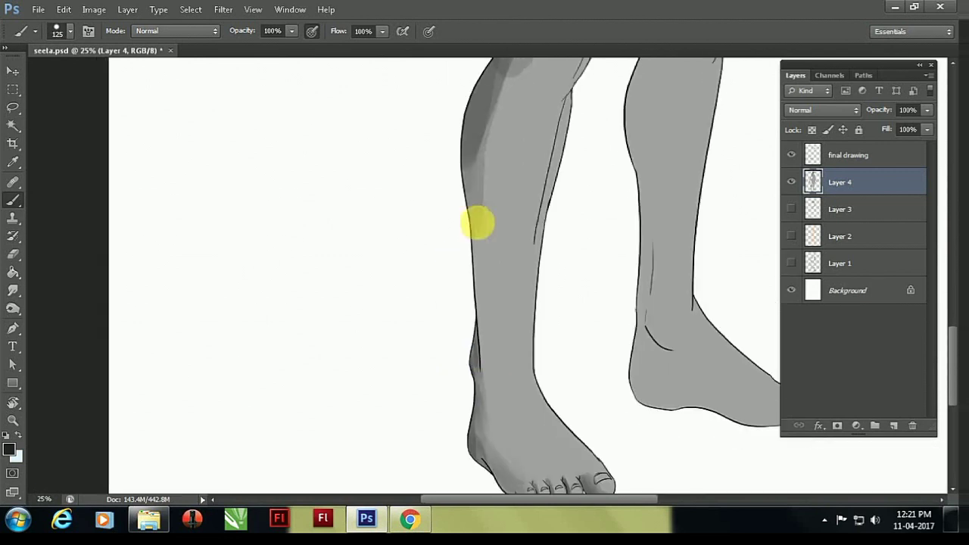
scroll(465, 217, "up", 4)
scroll(470, 253, "up", 3)
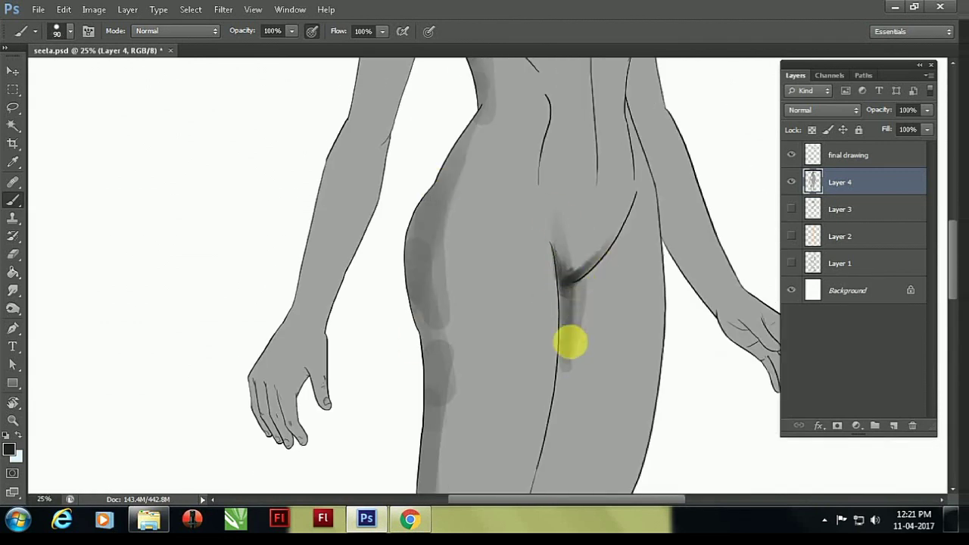
left_click_drag(569, 342, 574, 379)
scroll(576, 325, "down", 3)
scroll(586, 303, "down", 3)
scroll(613, 333, "down", 3)
key("[")
key("[")
scroll(622, 341, "up", 6)
left_click_drag(622, 342, 629, 402)
- Shade the waist, hips and thighs with a smaller brush, then zoom out to review
scroll(510, 156, "down", 2)
scroll(383, 322, "up", 5)
scroll(383, 322, "left", 2)
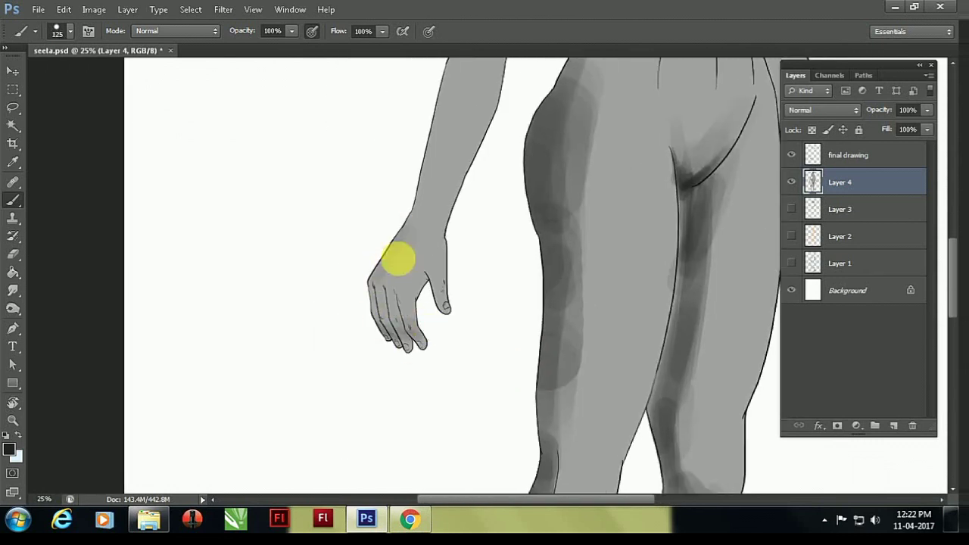
scroll(398, 259, "up", 3)
scroll(432, 313, "up", 3)
scroll(432, 313, "left", 2)
scroll(508, 162, "down", 2)
scroll(492, 341, "up", 2)
key("[")
key("[")
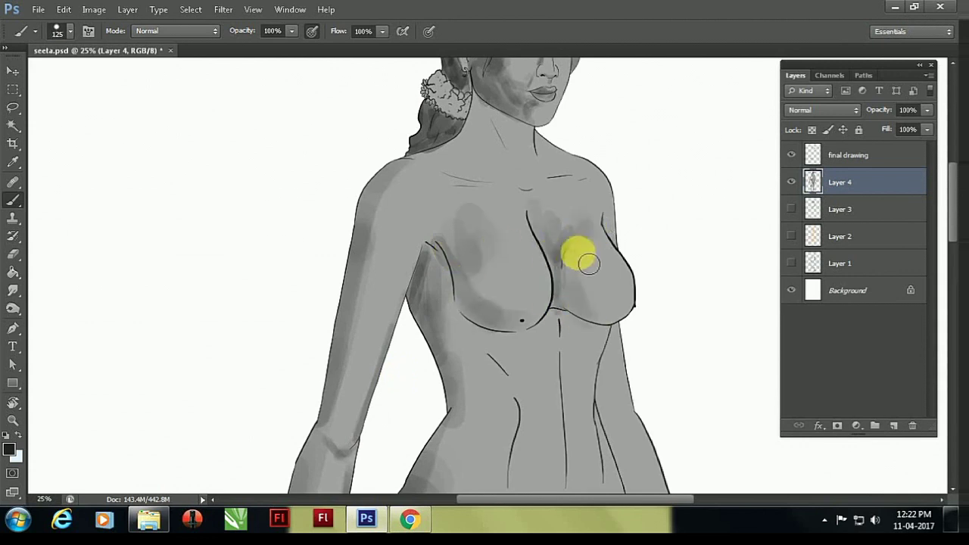
scroll(573, 238, "down", 1)
scroll(552, 264, "down", 3)
scroll(552, 404, "down", 2)
scroll(552, 404, "right", 1)
scroll(451, 238, "down", 3)
key("[")
key("[")
key("[")
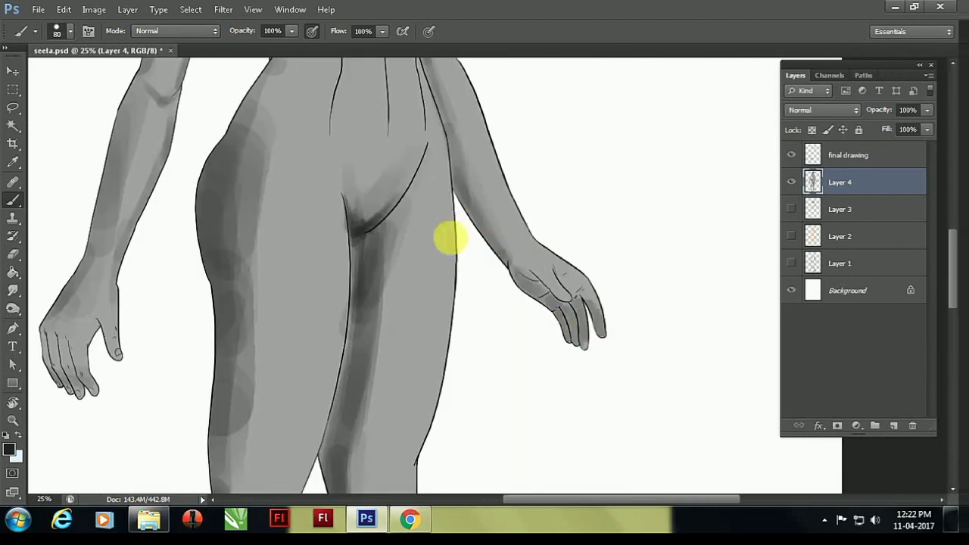
scroll(451, 238, "down", 3)
scroll(515, 223, "up", 3)
scroll(504, 335, "up", 4)
scroll(307, 314, "left", 1)
key("bracketright")
key("bracketright")
key("bracketright")
left_click_drag(314, 243, 395, 311)
scroll(395, 310, "up", 3)
scroll(450, 404, "up", 3)
key("bracketleft")
key("bracketleft")
key("bracketleft")
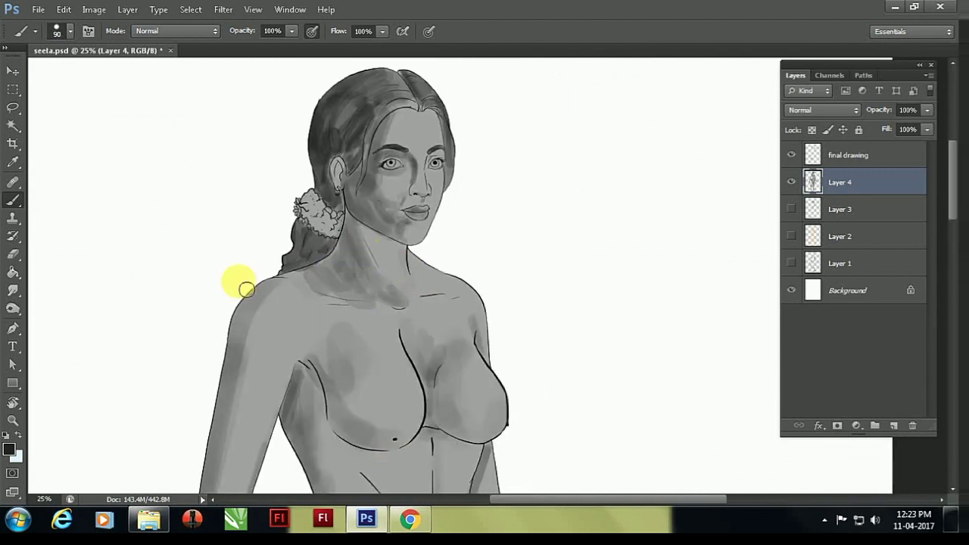
scroll(355, 248, "down", 3)
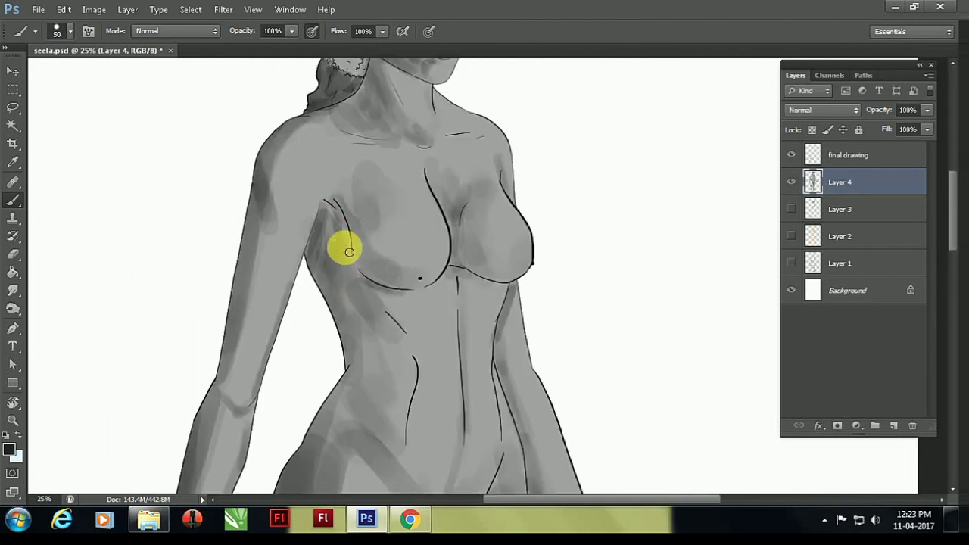
mouse_move(336, 277)
left_mouse_down()
mouse_move(510, 229)
mouse_move(369, 299)
left_mouse_up()
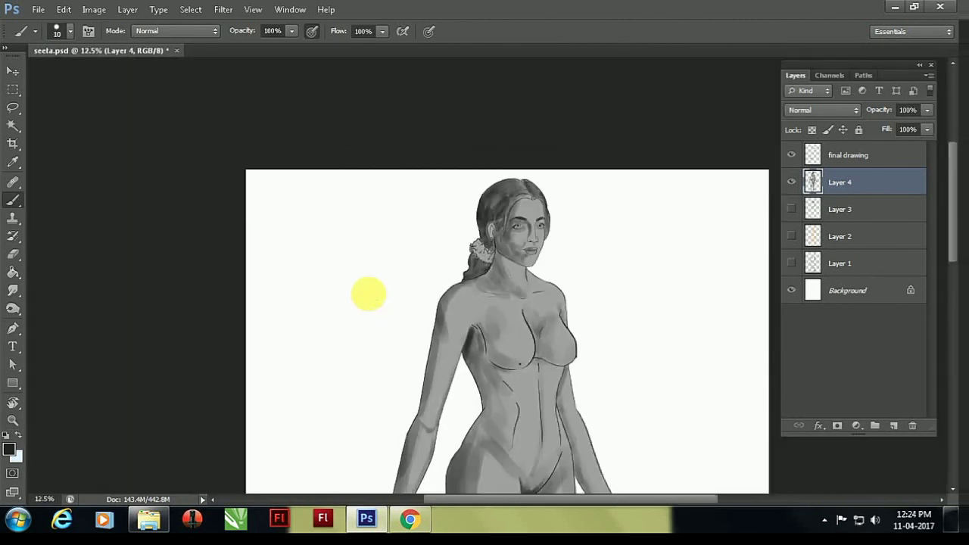
- Preview a Color Balance tint on the grey figure, cancel it, and save
key("ctrl+b")
left_click_drag(629, 397, 673, 406)
key("Escape")
key("ctrl+s")
- Darken the grey shading on the face and hair with a larger brush
left_click_drag(485, 318, 556, 317)
right_click(471, 406)
key("Escape")
mouse_move(472, 407)
left_mouse_down()
mouse_move(573, 260)
mouse_move(547, 278)
mouse_move(525, 346)
mouse_move(733, 401)
mouse_move(679, 232)
mouse_move(390, 264)
mouse_move(257, 383)
left_mouse_up()
key("ctrl+minus")
key("ctrl+minus")
key("ctrl+minus")
key("bracketright")
key("bracketright")
key("bracketright")
left_click_drag(409, 284, 411, 281)
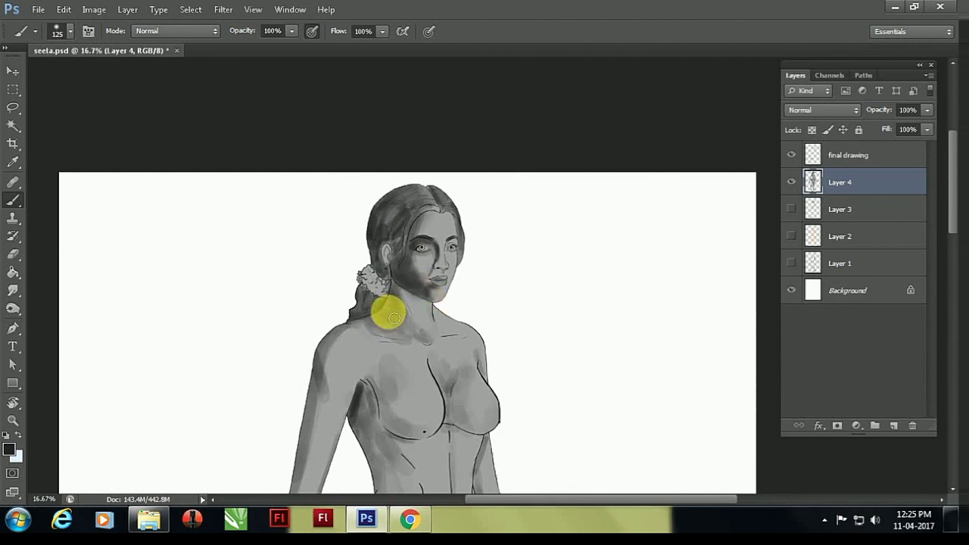
- Shade the arm, the side of the torso and the upper chest
scroll(383, 333, "down", 3)
scroll(342, 208, "down", 2)
key("bracketright")
key("bracketright")
key("bracketright")
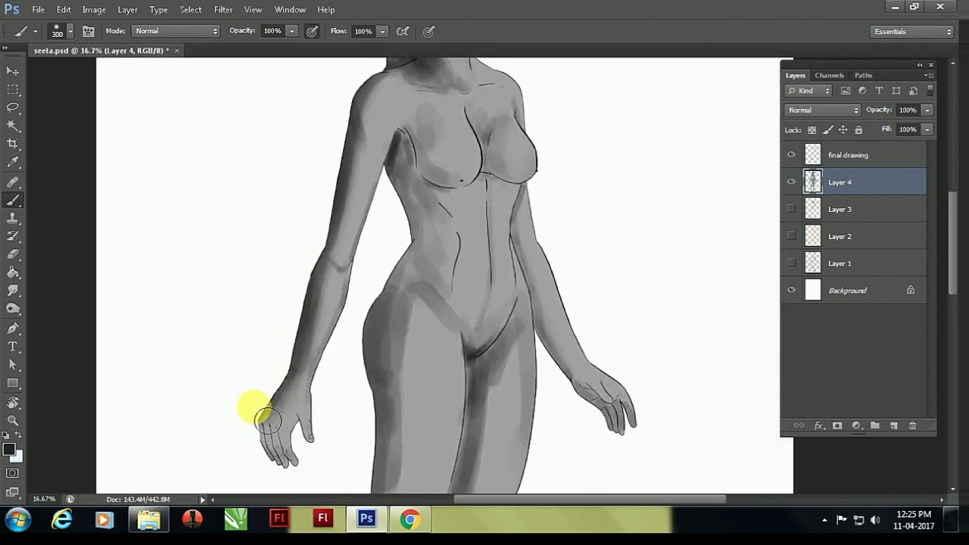
left_click_drag(318, 304, 352, 253)
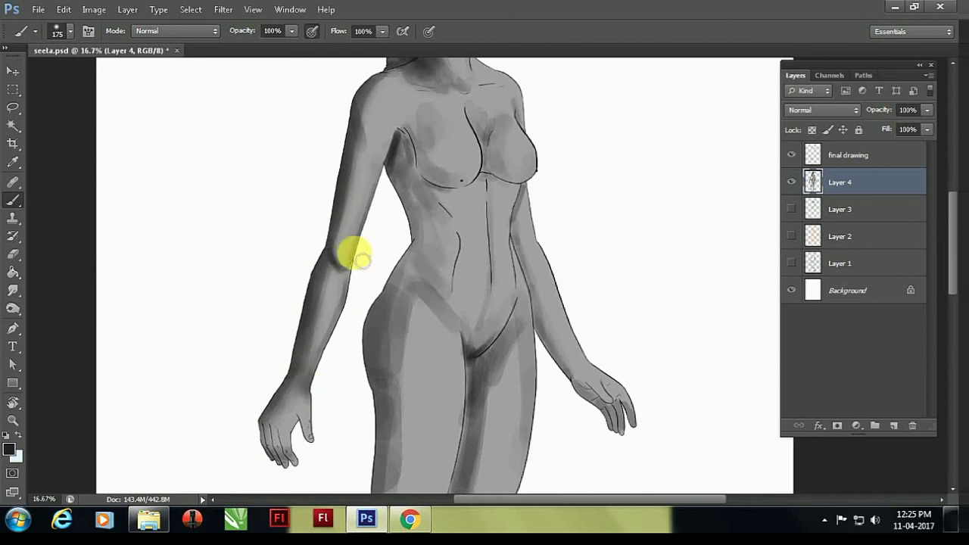
scroll(348, 288, "up", 2)
scroll(348, 287, "right", 1)
left_click_drag(341, 313, 367, 304)
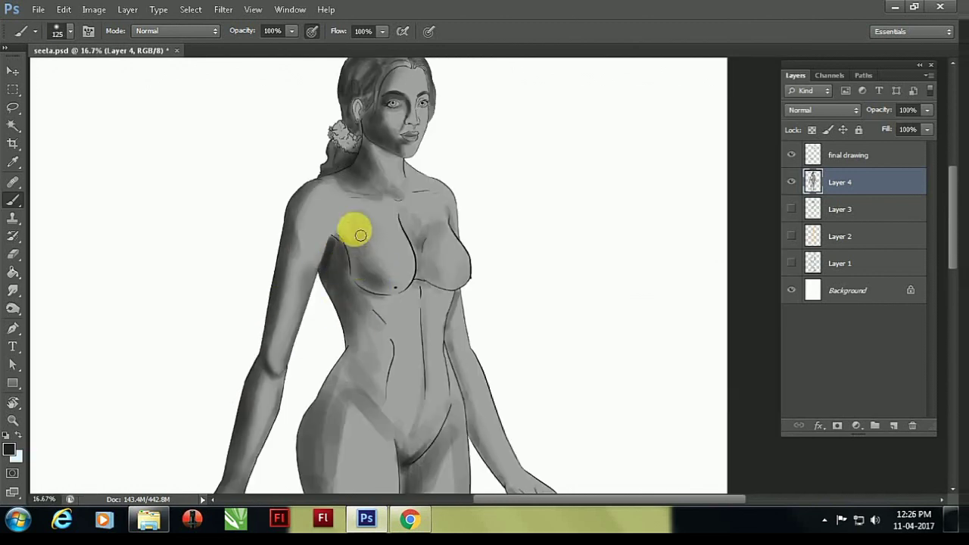
left_click_drag(360, 235, 347, 215)
key("bracketright")
key("bracketright")
key("bracketright")
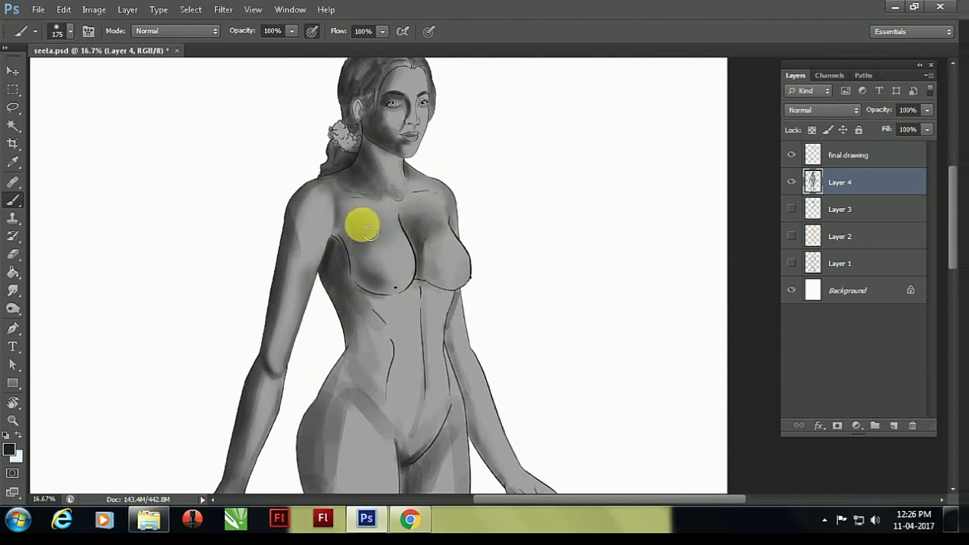
- Paint a long grey shading stroke down the arm with a smaller brush
scroll(375, 258, "down", 3)
key("bracketleft")
key("bracketleft")
key("bracketleft")
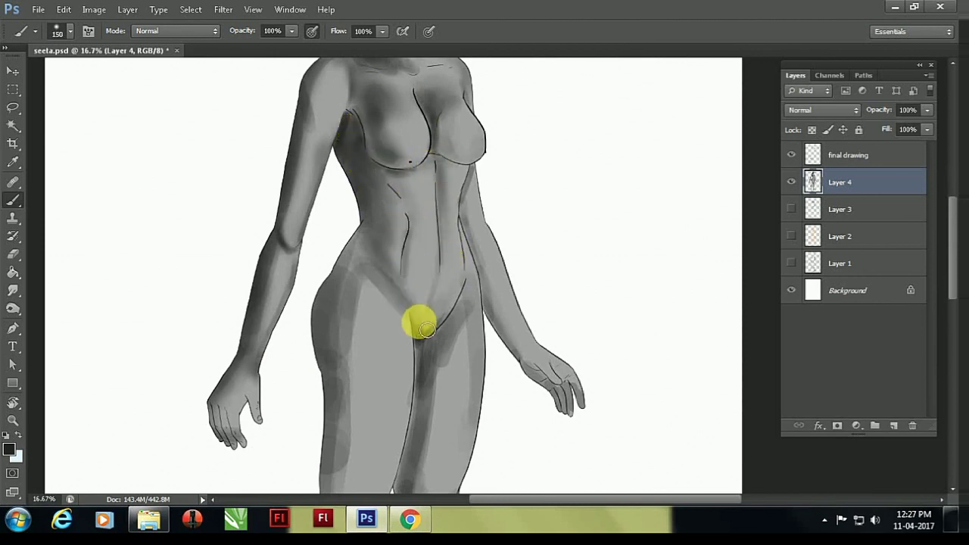
scroll(367, 198, "down", 2)
key("bracketleft")
key("bracketleft")
key("bracketleft")
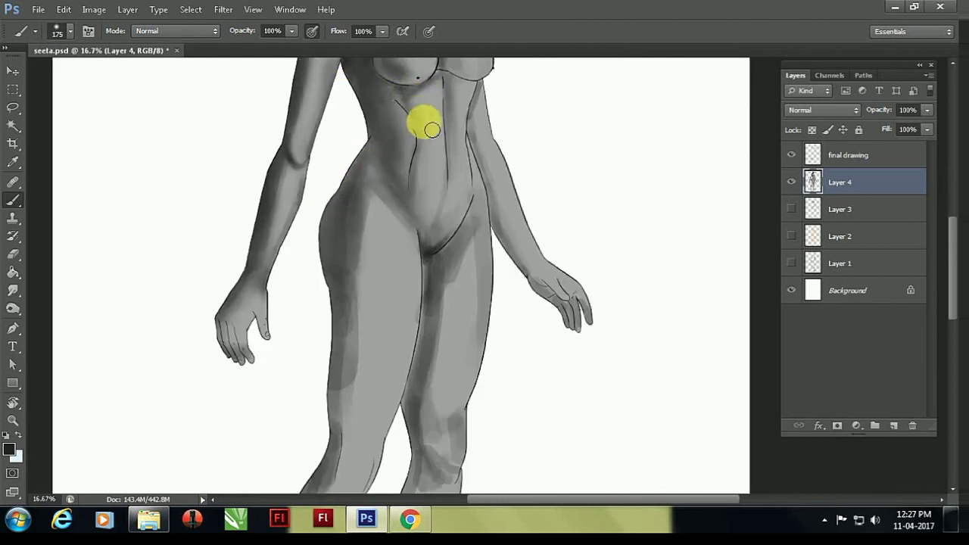
scroll(423, 174, "up", 2)
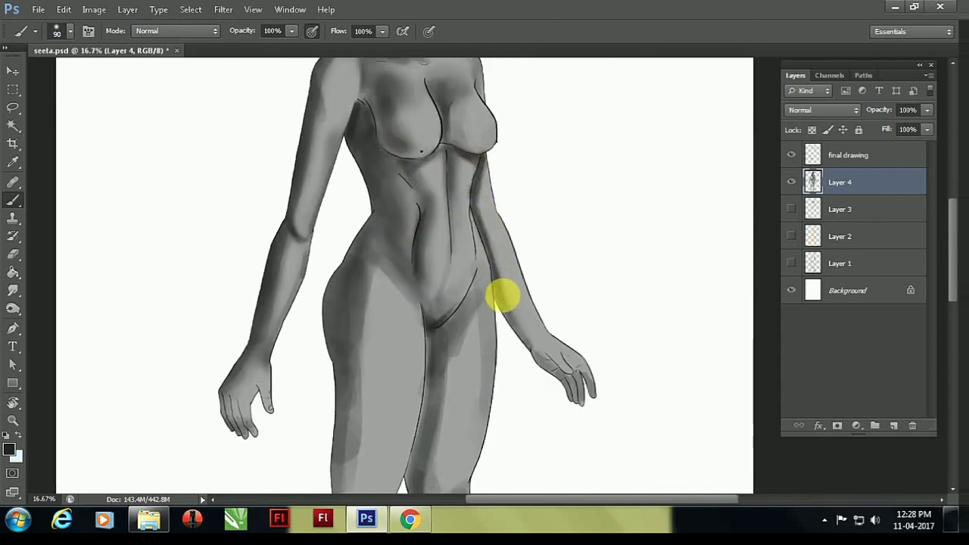
scroll(454, 242, "down", 2)
key("bracketright")
key("bracketright")
key("bracketright")
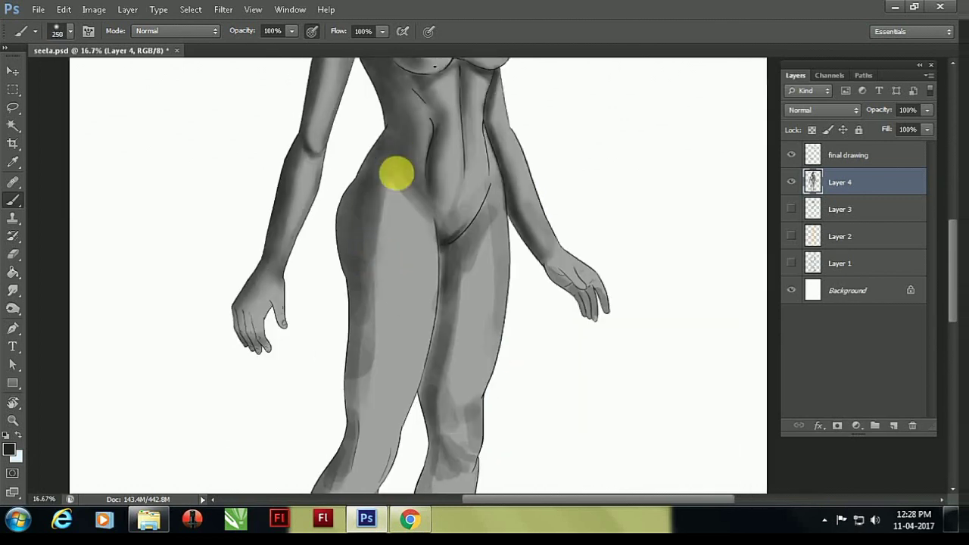
key("bracketleft")
key("bracketleft")
key("bracketleft")
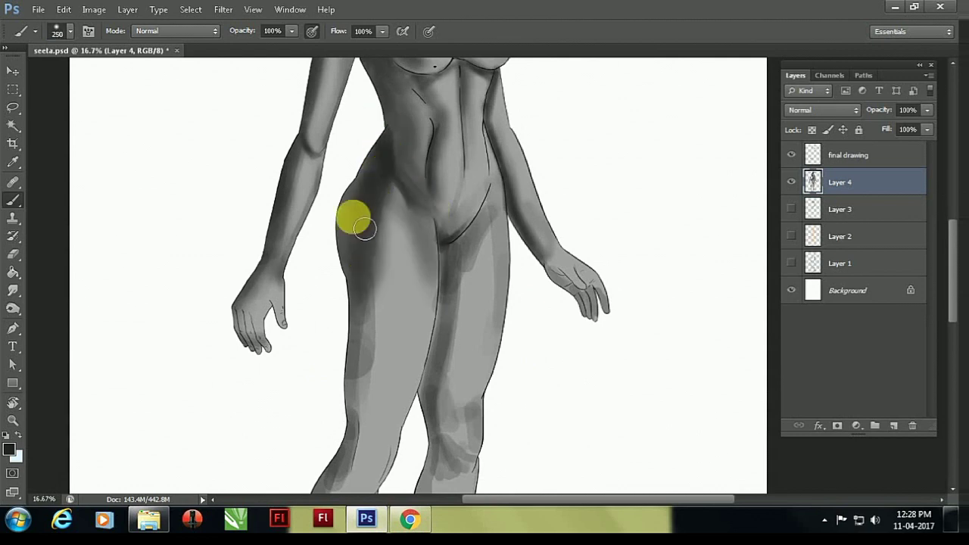
scroll(362, 227, "down", 4)
scroll(341, 208, "down", 3)
left_click_drag(318, 212, 337, 465)
- Darken the heel shading and repaint the thigh and knee shading
scroll(340, 249, "down", 2)
key("bracketright")
key("bracketright")
key("bracketright")
left_click_drag(448, 323, 450, 344)
key("bracketleft")
key("bracketleft")
key("bracketleft")
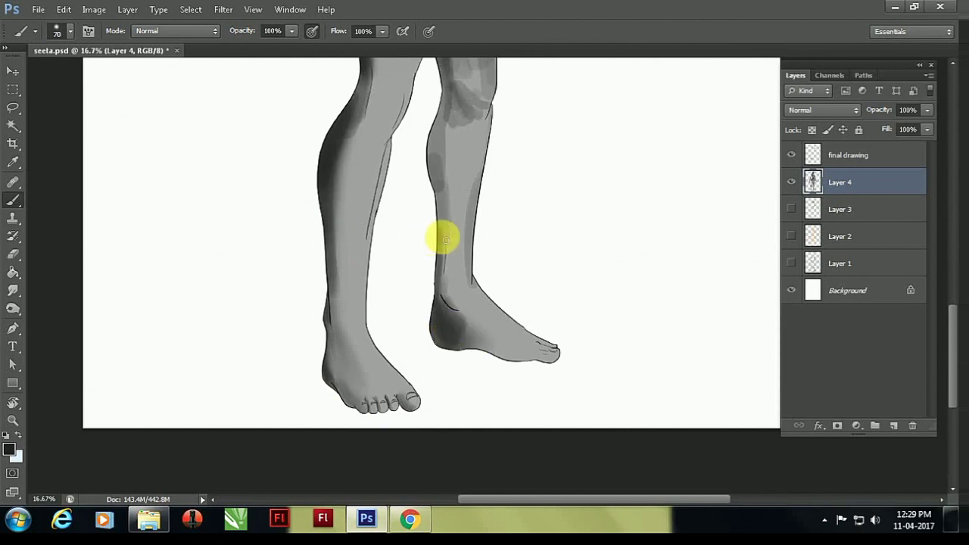
key("bracketleft")
key("bracketleft")
key("bracketleft")
scroll(437, 113, "up", 3)
scroll(452, 90, "up", 2)
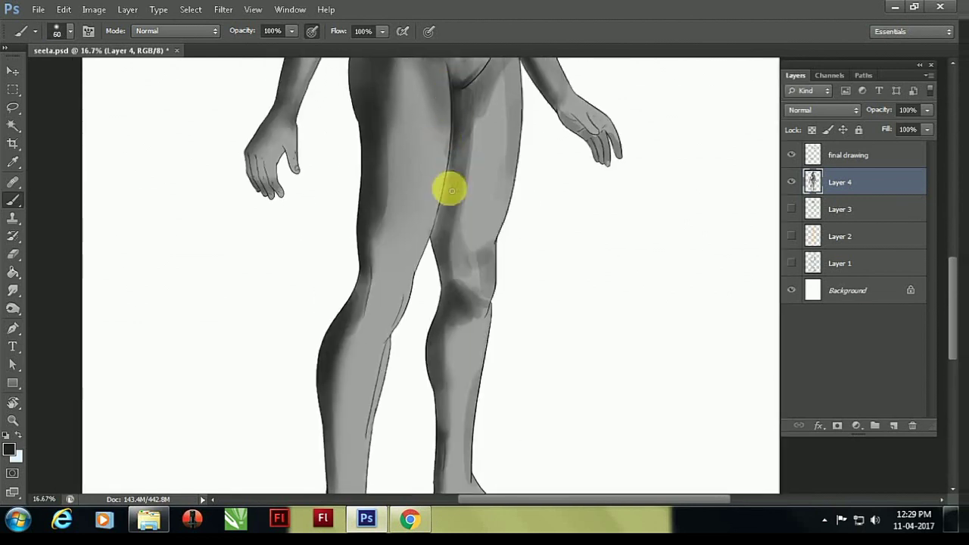
mouse_move(451, 181)
left_mouse_down()
mouse_move(459, 177)
mouse_move(461, 231)
left_mouse_up()
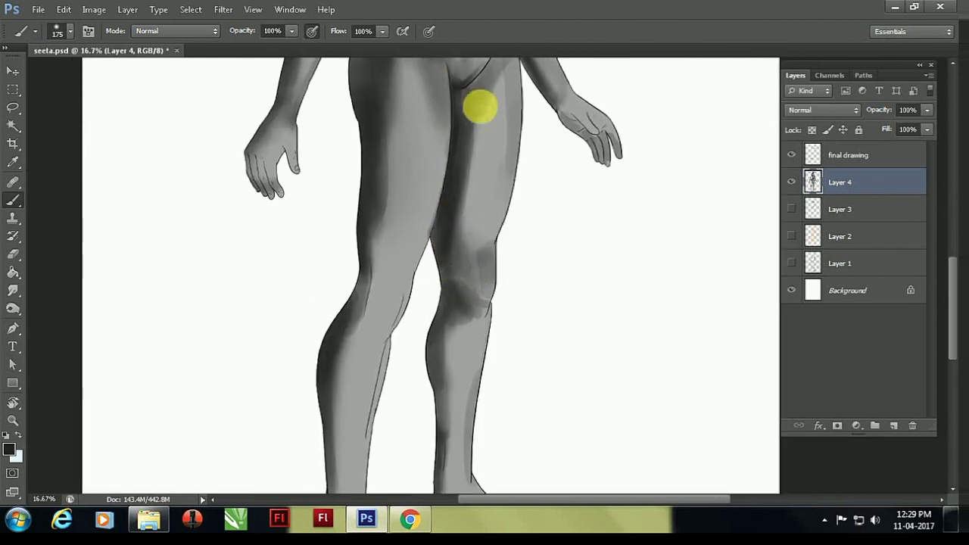
- Adjust the brush size while scrolling over the figure to inspect the shading
key("bracketright")
scroll(473, 128, "up", 2)
key("bracketleft")
key("bracketleft")
key("bracketleft")
scroll(464, 216, "up", 2)
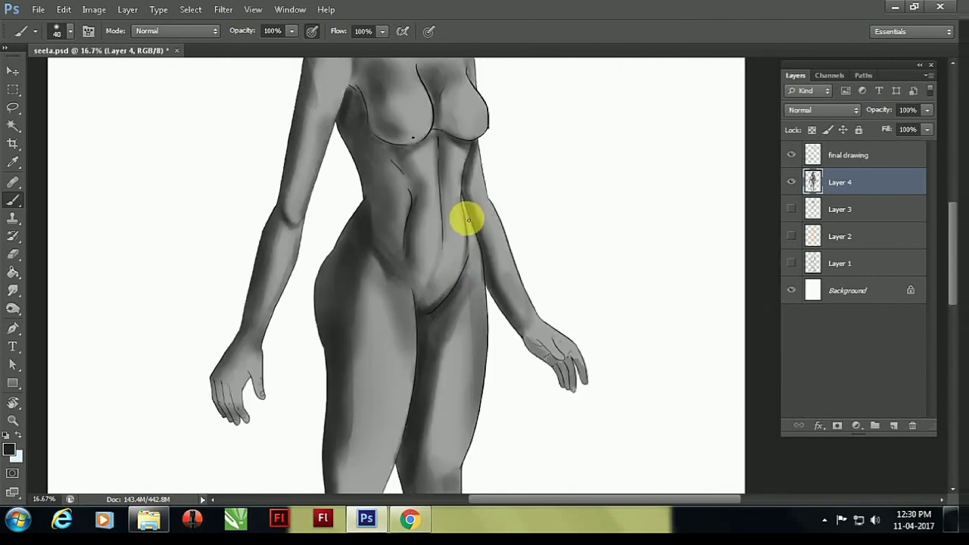
key("bracketleft")
key("bracketleft")
key("bracketleft")
scroll(446, 333, "up", 1)
scroll(481, 159, "up", 2)
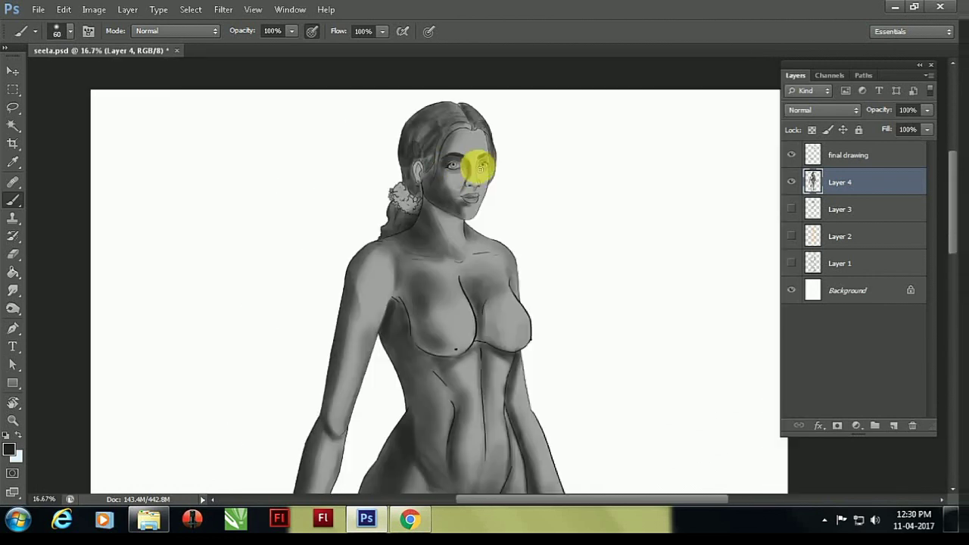
scroll(417, 173, "down", 2)
key("bracketright")
key("bracketright")
key("bracketleft")
key("bracketleft")
key("bracketleft")
scroll(368, 253, "down", 4)
scroll(307, 239, "up", 1)
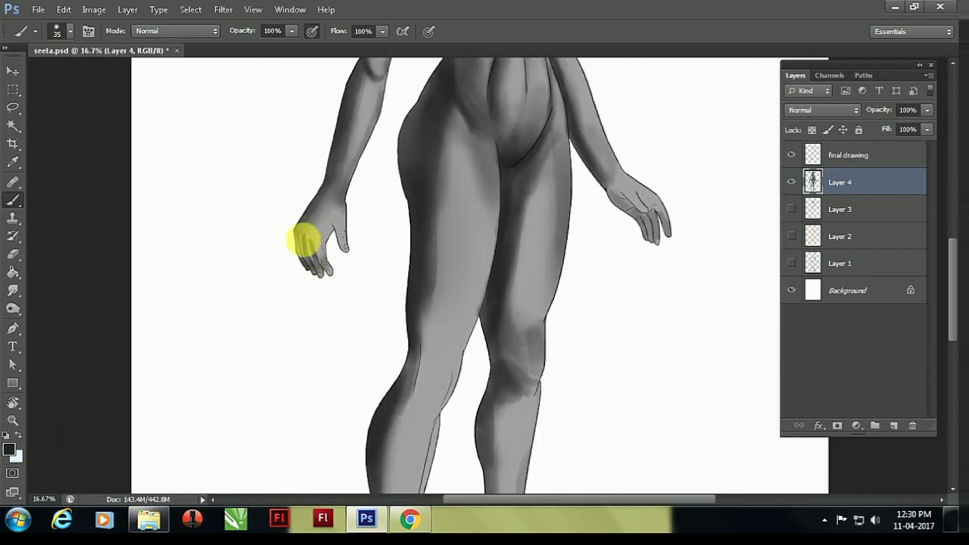
scroll(605, 220, "up", 3)
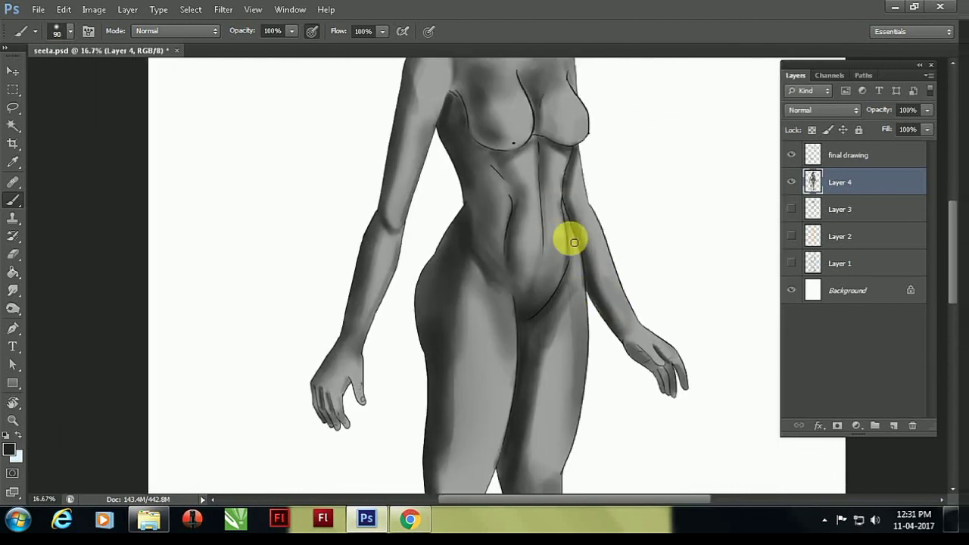
scroll(500, 241, "up", 2)
key("bracketright")
key("bracketright")
key("bracketright")
scroll(613, 317, "down", 3)
key("bracketleft")
key("bracketleft")
key("bracketleft")
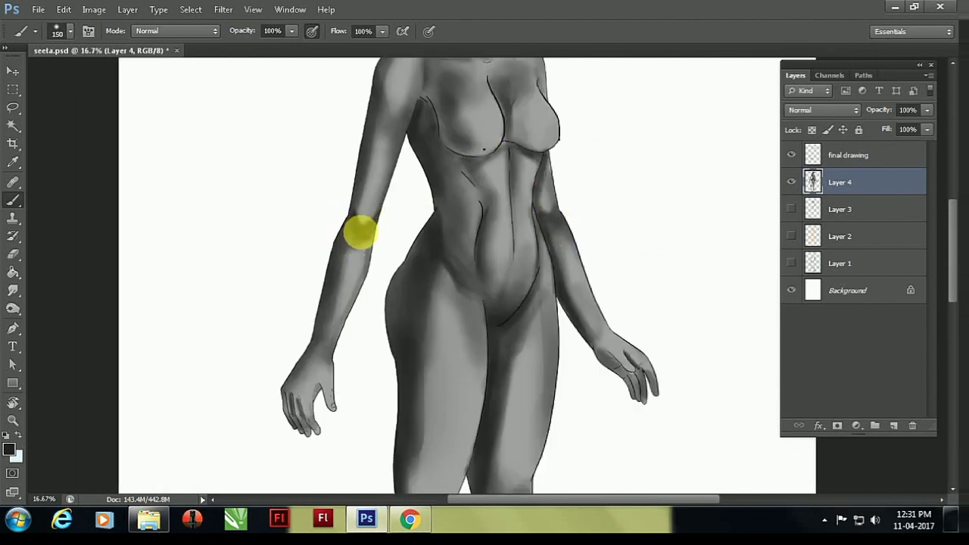
scroll(374, 184, "up", 3)
scroll(407, 259, "left", 1)
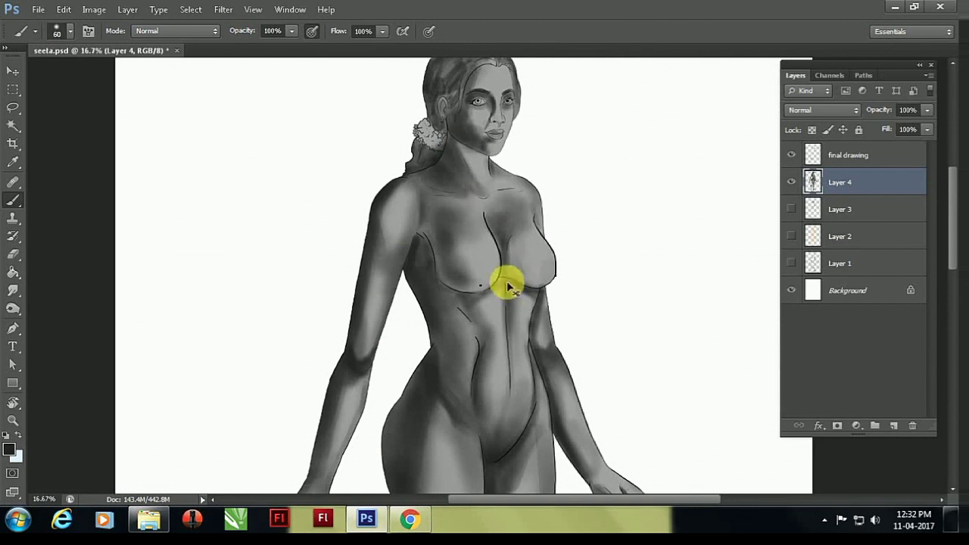
- Preview Hue/Saturation and a Color Balance shift toward red, magenta and yellow without keeping it
key("ctrl+u")
key("Escape")
key("ctrl+b")
left_click_drag(625, 424, 566, 417)
left_click_drag(624, 406, 609, 406)
left_click_drag(694, 390, 679, 396)
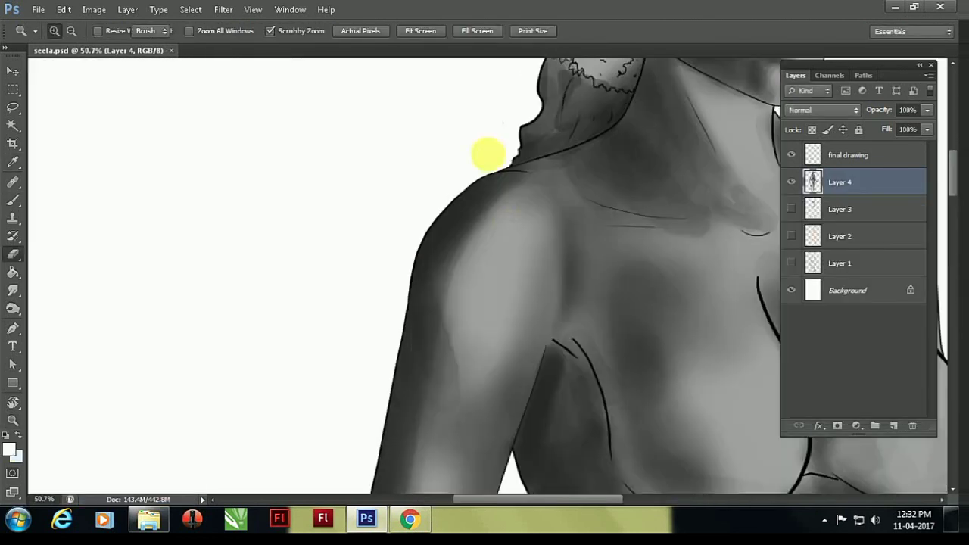
- Switch to a larger Eraser and scroll down to the neck and shoulder
key("e")
key("bracketright")
key("bracketright")
key("bracketright")
scroll(454, 151, "down", 5)
scroll(416, 228, "down", 5)
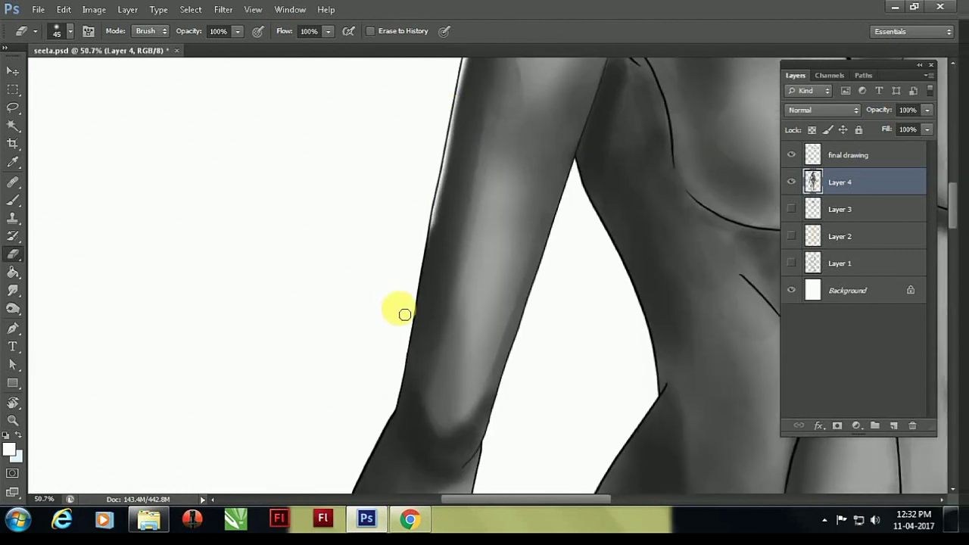
- Erase grey spill along the neck, shoulder and arm edge, leaving a thin white rim
scroll(371, 318, "down", 5)
scroll(341, 265, "down", 5)
scroll(287, 341, "up", 5)
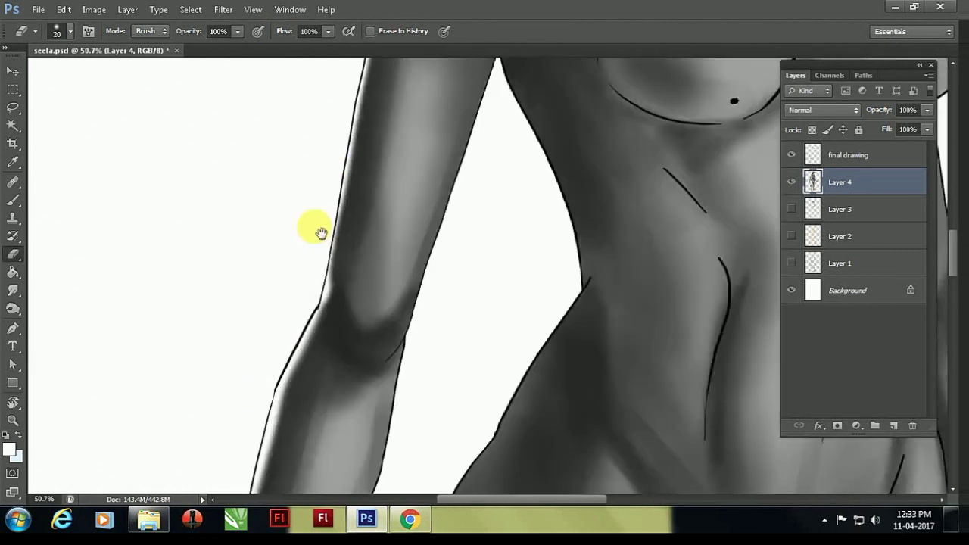
scroll(318, 227, "up", 5)
scroll(250, 318, "up", 5)
key("bracketleft")
key("bracketleft")
key("bracketleft")
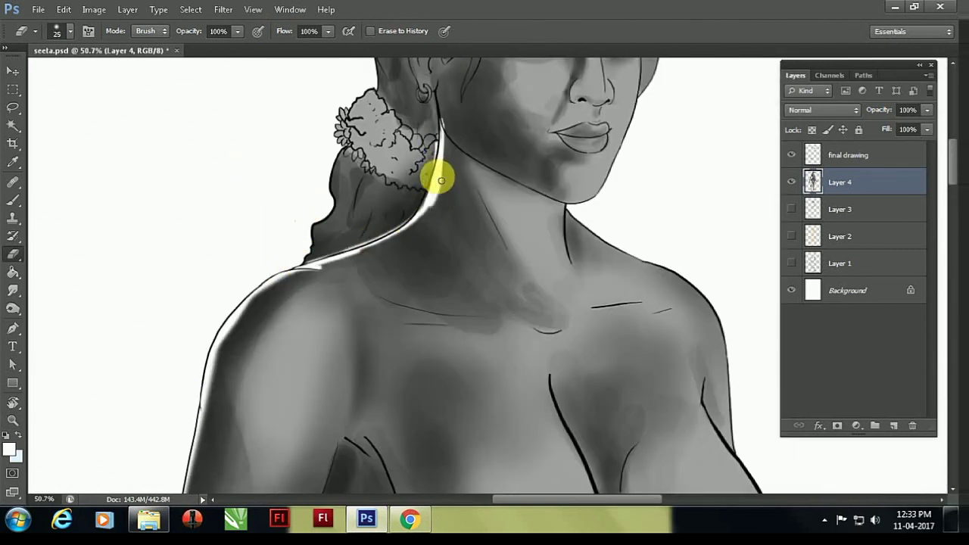
left_click_drag(441, 181, 422, 295)
key("bracketleft")
key("bracketleft")
key("bracketleft")
key("ctrl+minus")
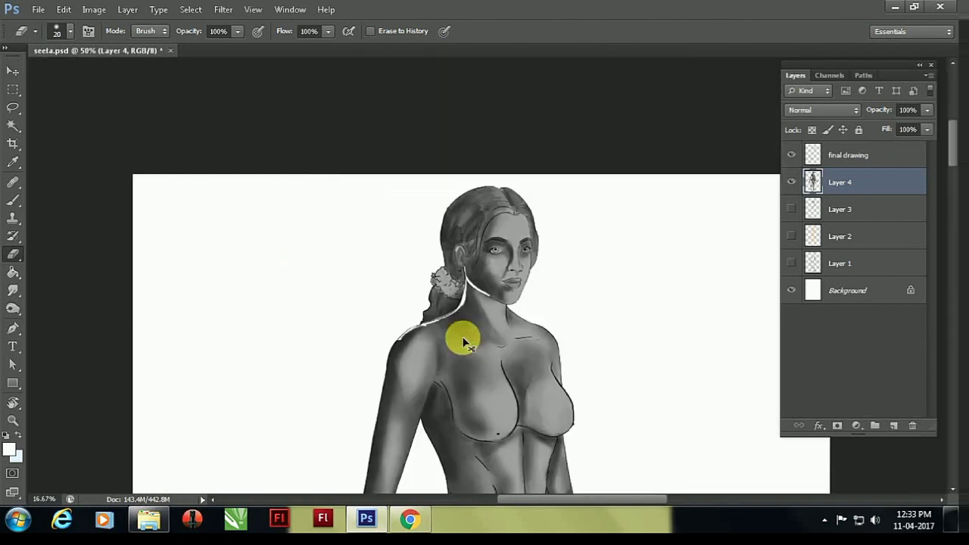
key("ctrl+plus")
key("b")
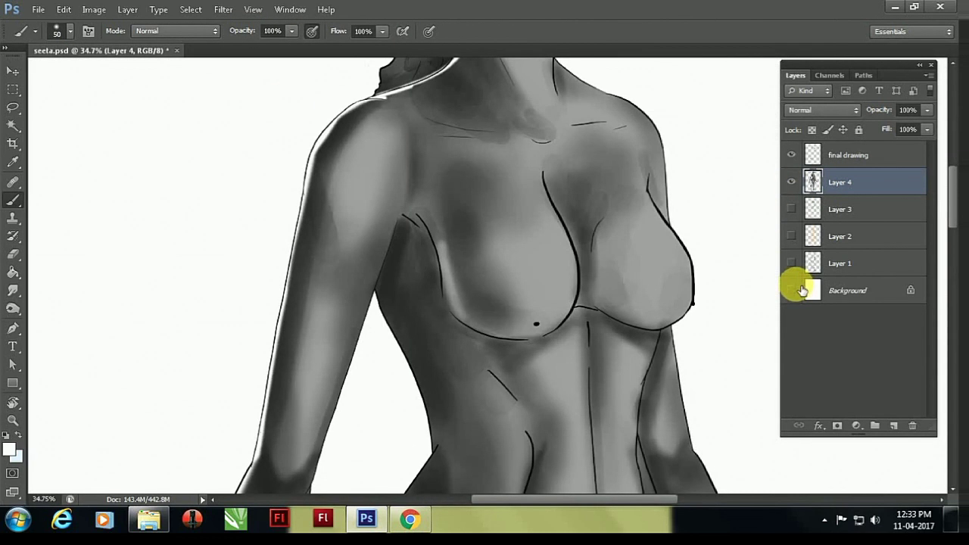
key("ctrl+minus")
key("ctrl+minus")
key("ctrl+minus")
key("ctrl+minus")
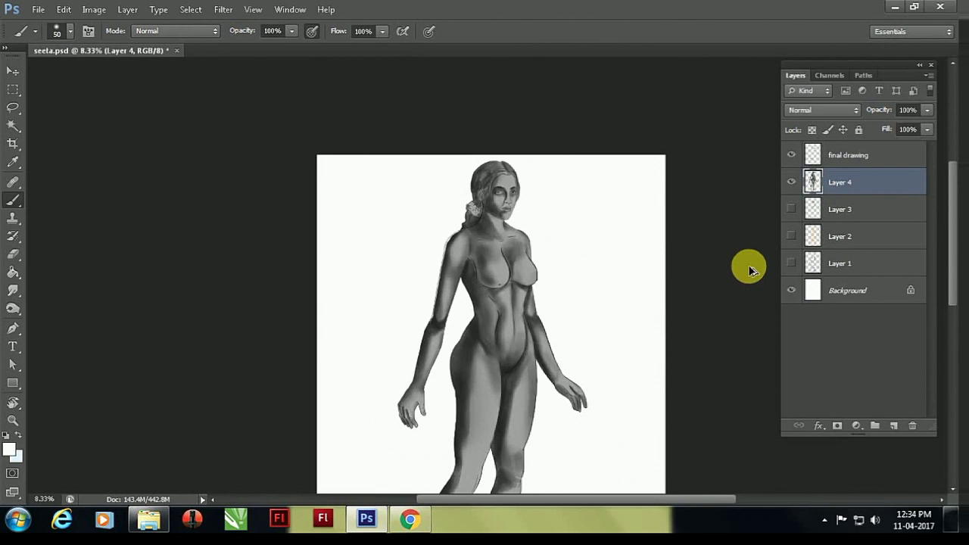
- Darken the hair beside the ear and paint light tones over the flower cluster
left_click_drag(398, 409, 485, 408)
mouse_move(410, 429)
left_mouse_down()
mouse_move(378, 389)
mouse_move(459, 164)
left_mouse_up()
key("bracketright")
key("bracketright")
key("bracketright")
left_click_drag(374, 461, 422, 184)
scroll(422, 183, "up", 2)
key("bracketleft")
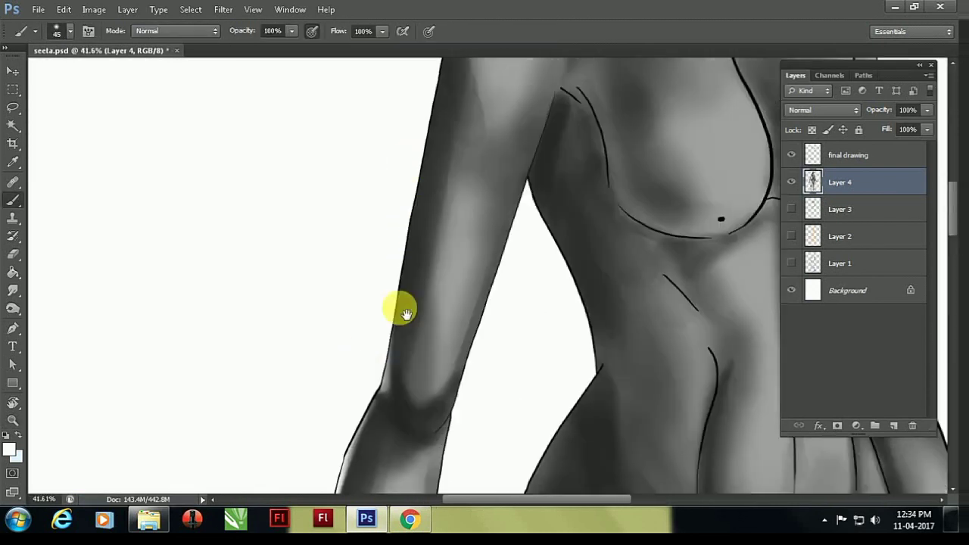
scroll(417, 141, "up", 2)
scroll(443, 123, "up", 2)
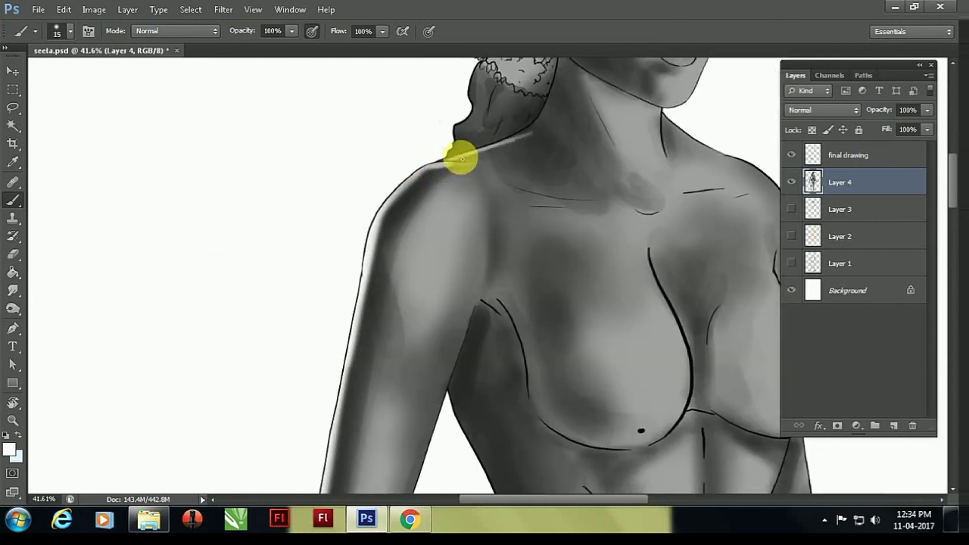
scroll(444, 163, "up", 2)
key("bracketright")
scroll(395, 264, "up", 2)
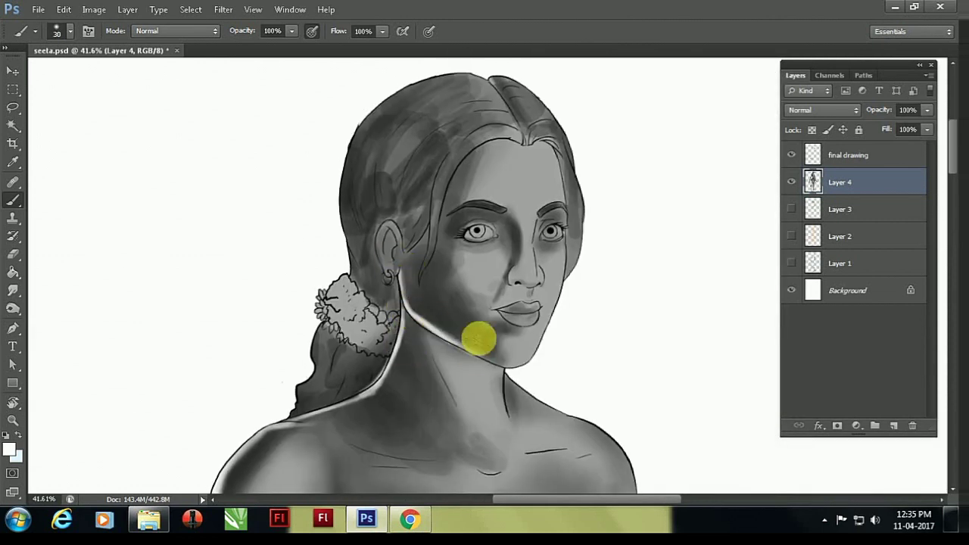
left_click_drag(405, 203, 379, 152)
key("bracketright")
key("bracketright")
left_click_drag(356, 317, 386, 343)
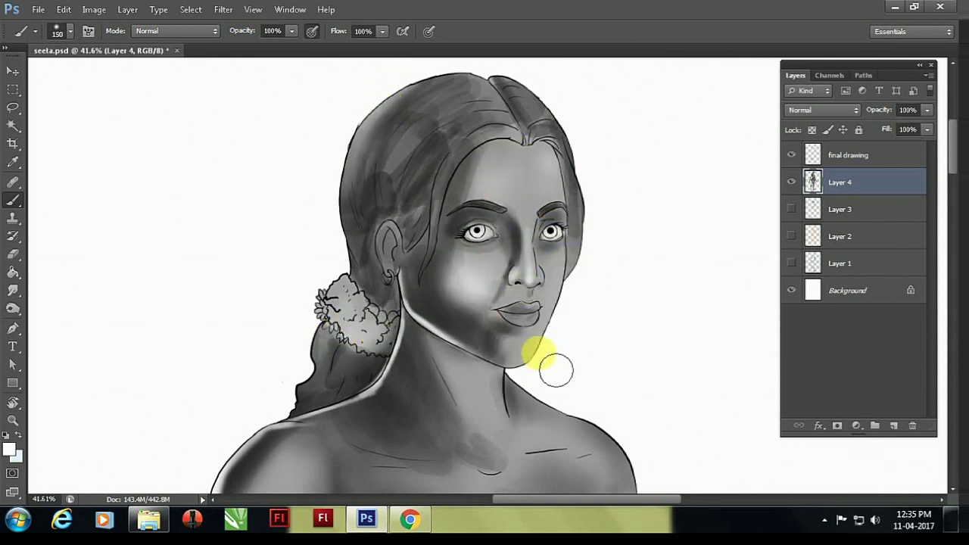
- Paint broad light highlights across the chest with an enlarged brush
key("bracketright")
scroll(447, 129, "down", 2)
scroll(487, 266, "down", 2)
key("bracketright")
left_click_drag(447, 351, 477, 379)
key("bracketright")
key("bracketright")
key("bracketright")
scroll(466, 309, "down", 2)
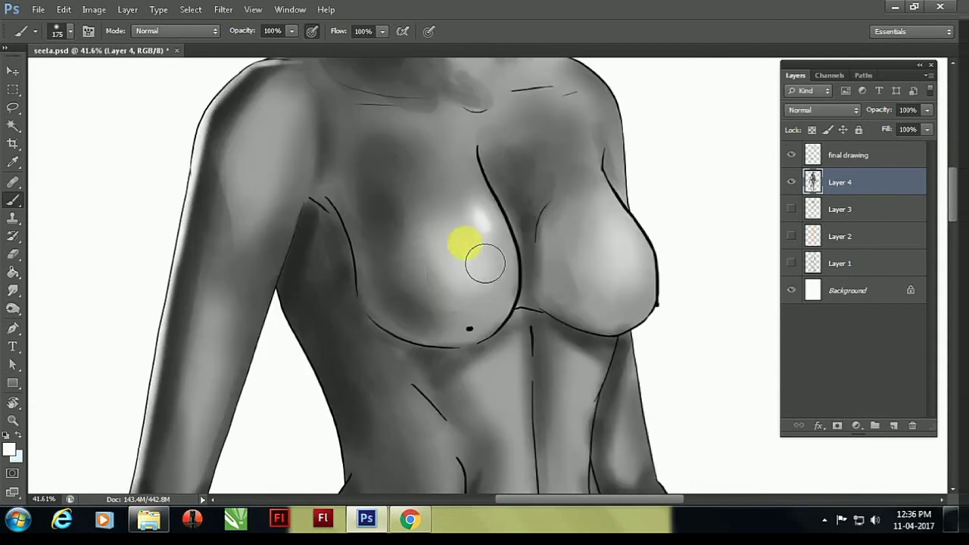
scroll(465, 249, "up", 1)
mouse_move(306, 164)
left_mouse_down()
mouse_move(268, 201)
mouse_move(228, 376)
left_mouse_up()
- Add lighter highlight strokes along the arms
scroll(268, 201, "down", 3)
scroll(229, 376, "down", 2)
key("bracketleft")
left_click_drag(252, 268, 281, 130)
scroll(281, 130, "down", 2)
left_click_drag(227, 346, 229, 374)
scroll(229, 374, "down", 3)
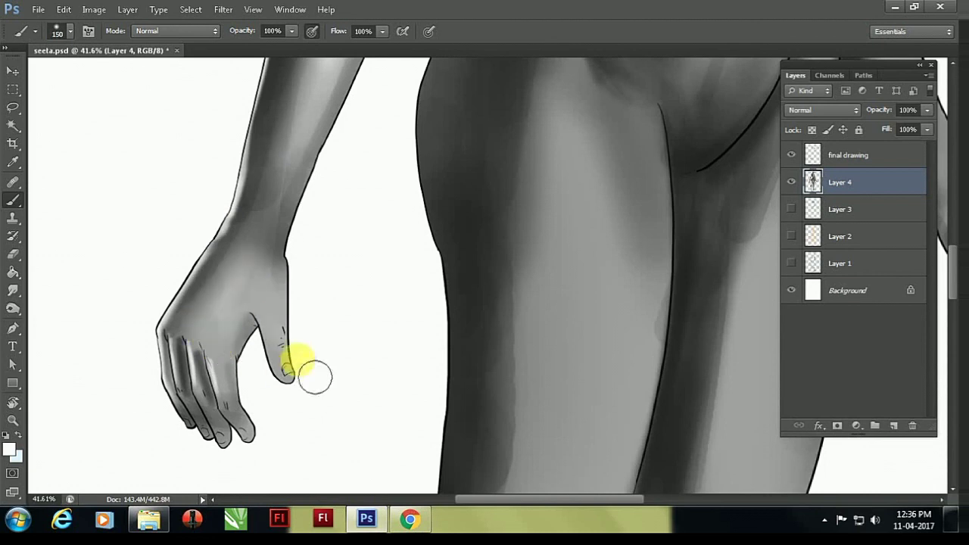
key("bracketleft")
key("bracketleft")
key("bracketleft")
scroll(219, 189, "right", 3)
scroll(404, 192, "up", 4)
scroll(427, 125, "down", 1)
scroll(428, 125, "down", 3)
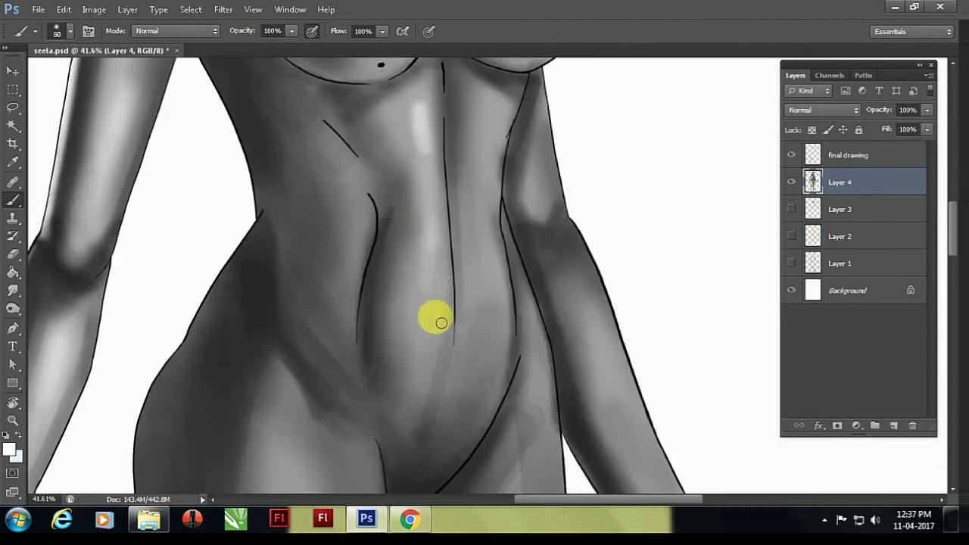
scroll(491, 296, "down", 3)
- Paint light strokes down the inner thigh and the front of the thigh
key("ctrl+minus")
key("ctrl+minus")
key("ctrl+minus")
key("bracketright")
key("bracketright")
key("bracketright")
key("bracketright")
key("bracketright")
left_click_drag(493, 248, 483, 286)
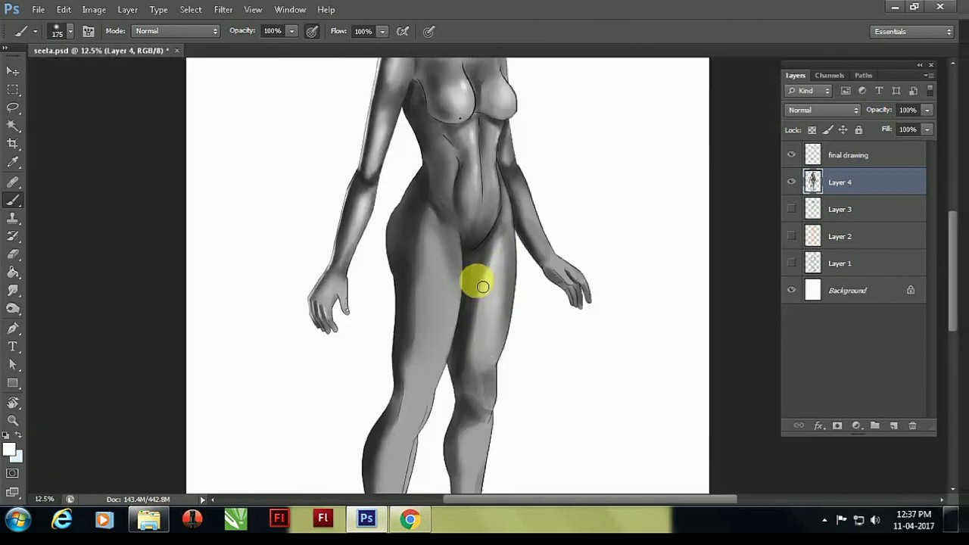
mouse_move(433, 254)
left_mouse_down()
mouse_move(428, 303)
mouse_move(438, 201)
left_mouse_up()
key("bracketleft")
key("bracketleft")
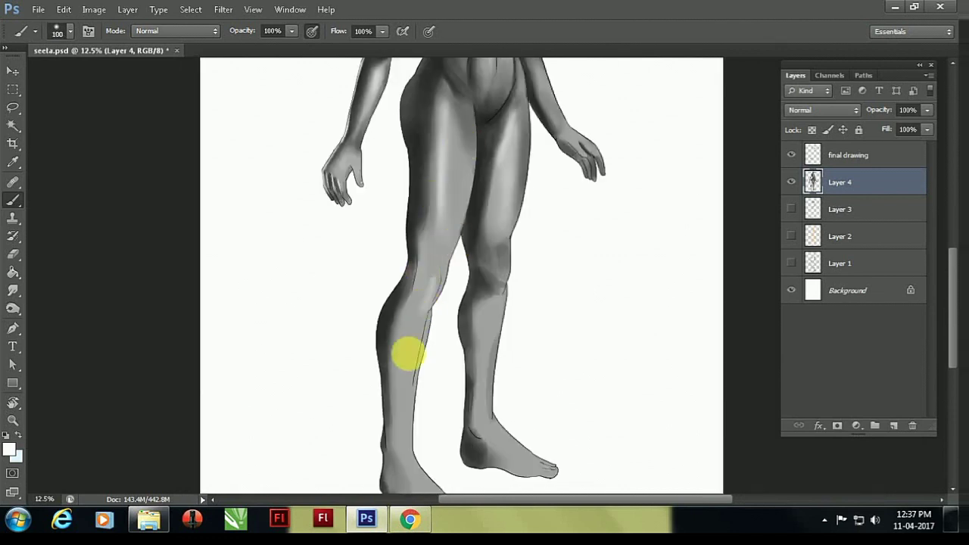
- Shade the knees and feet with a smaller brush, checking the whole figure zoomed out
scroll(454, 424, "down", 2)
scroll(492, 341, "up", 5)
key("ctrl+minus")
scroll(484, 234, "up", 5)
key("bracketleft")
key("bracketleft")
key("bracketleft")
scroll(435, 189, "down", 3)
scroll(433, 404, "down", 3)
scroll(399, 317, "down", 3)
key("bracketleft")
key("bracketleft")
key("bracketleft")
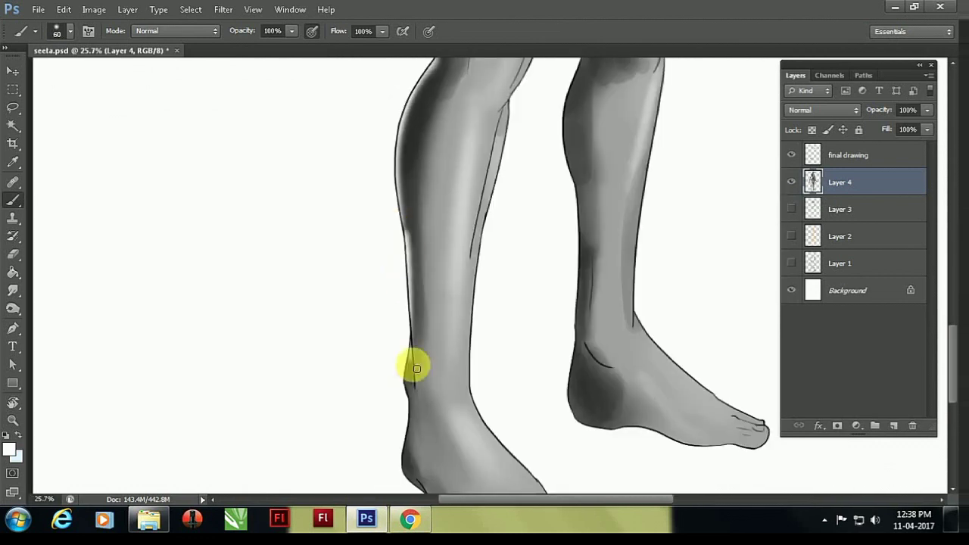
key("bracketleft")
key("bracketleft")
key("bracketleft")
scroll(561, 333, "up", 3)
scroll(561, 303, "up", 3)
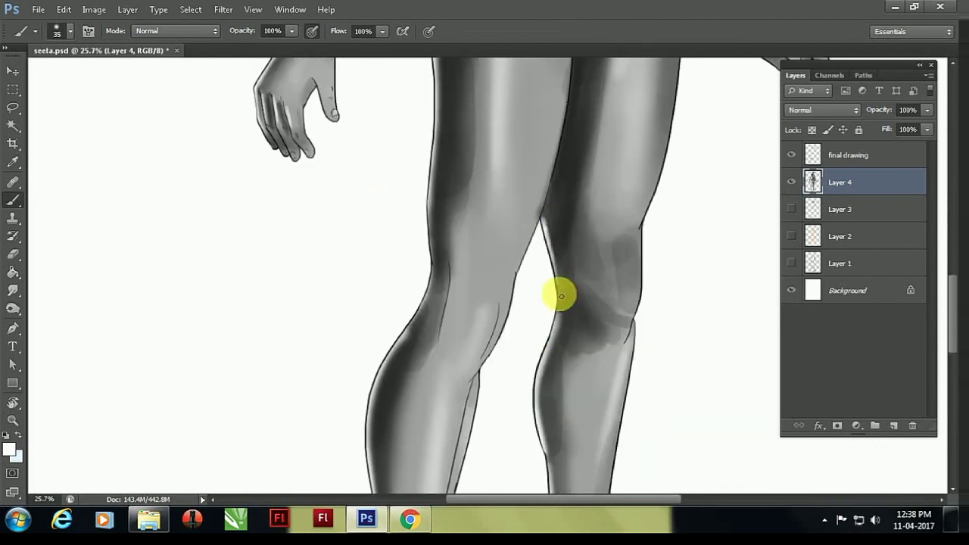
scroll(405, 318, "up", 3)
key("bracketright")
key("bracketright")
key("bracketright")
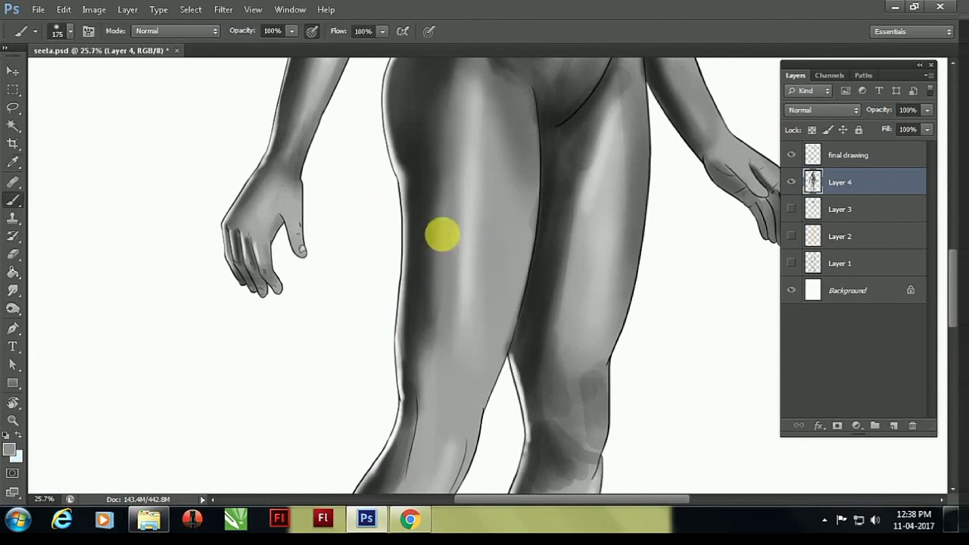
key("bracketleft")
key("bracketleft")
key("bracketleft")
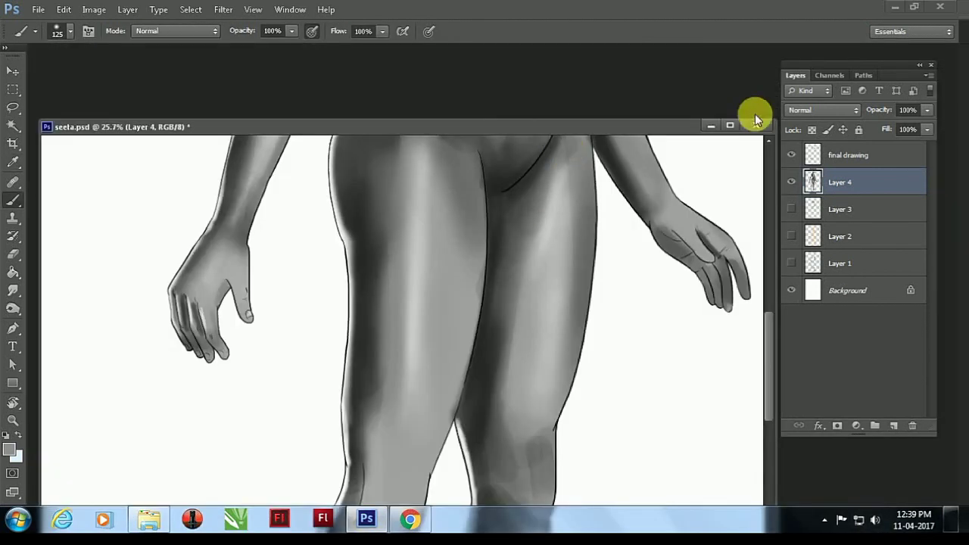
left_click_drag(750, 113, 90, 59)
- Warm Layer 4's grey shading toward red and yellow with Color Balance
key("ctrl+minus")
key("ctrl+minus")
key("ctrl+minus")
key("ctrl+minus")
key("i")
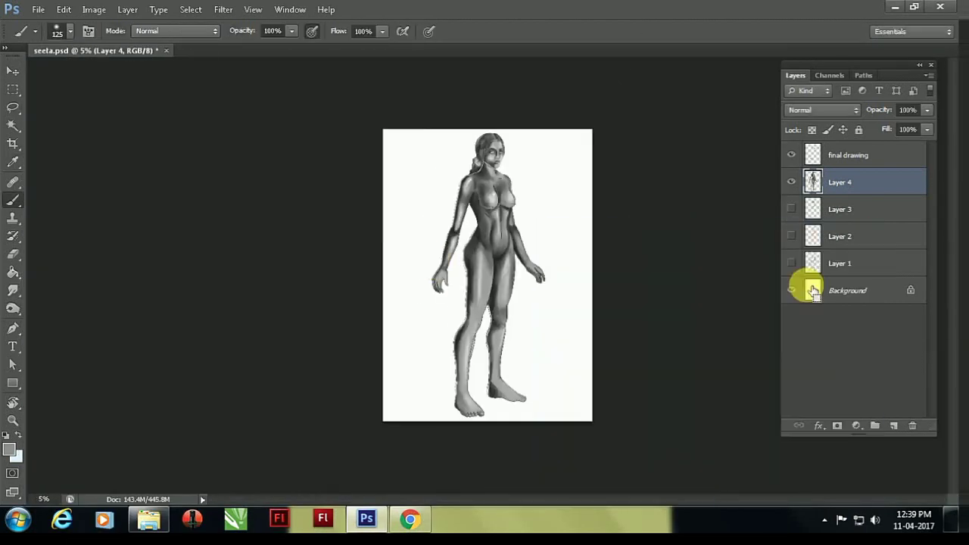
key("ctrl+b")
mouse_move(612, 407)
left_mouse_down()
mouse_move(632, 407)
mouse_move(536, 238)
left_mouse_up()
key("Return")
- Darken the figure and adjust skin lightness and saturation with Hue/Saturation
key("ctrl+u")
mouse_move(676, 386)
left_mouse_down()
mouse_move(656, 392)
mouse_move(678, 387)
left_mouse_up()
left_click_drag(693, 354, 670, 356)
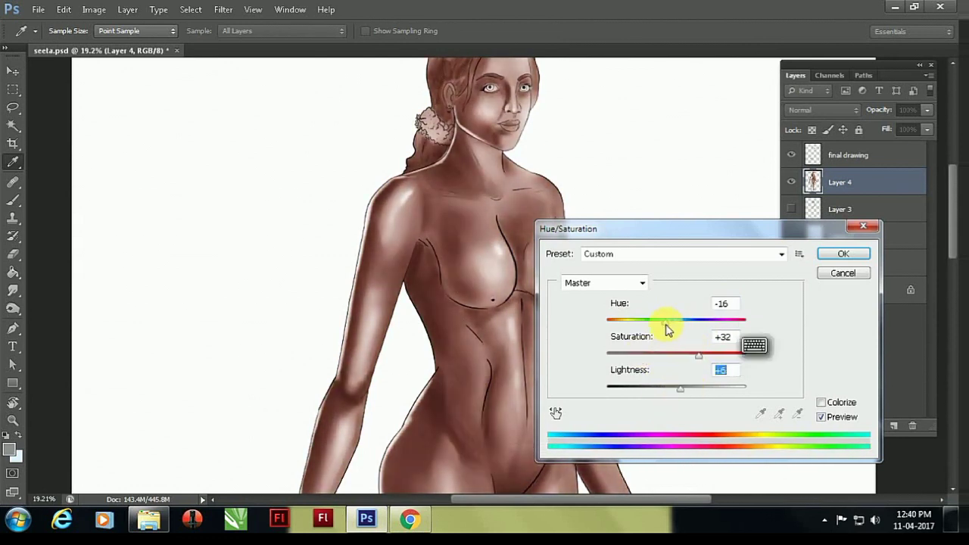
key("Return")
- Apply a second Color Balance pass to push the skin further toward red
key("ctrl+b")
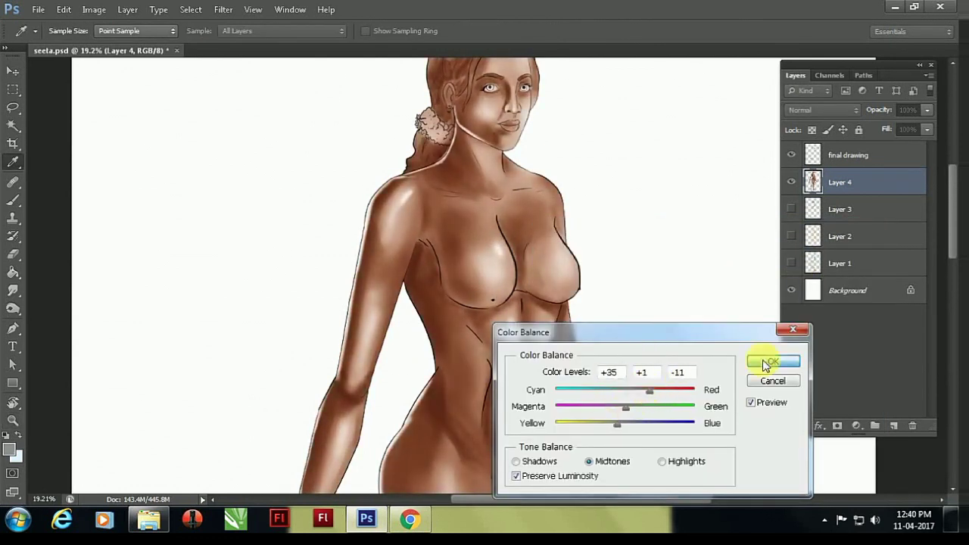
key("Return")
left_click_drag(685, 387, 700, 364)
left_click_drag(485, 117, 544, 117)
- Choose a small brush and paint both irises with brown sampled from the skin
key("b")
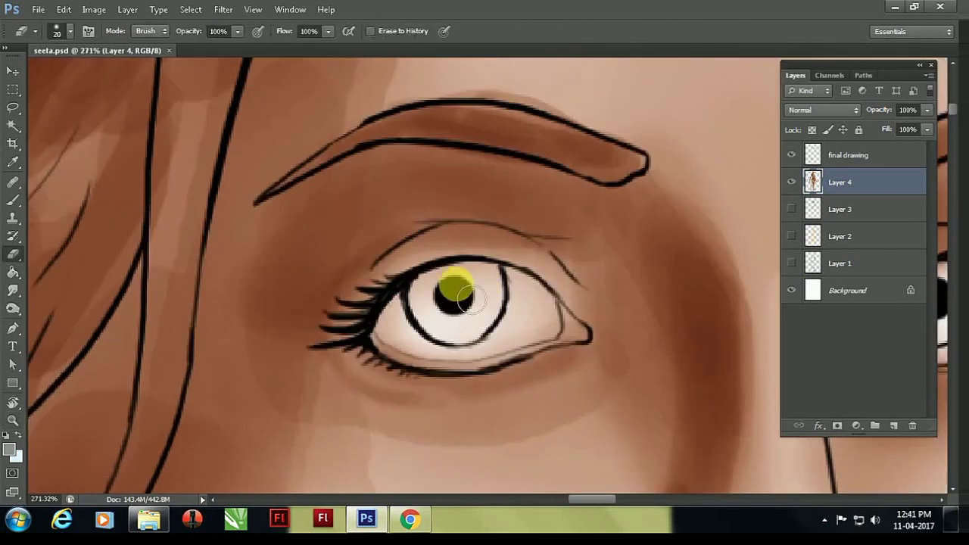
right_click(461, 292)
double_click(525, 417)
key("bracketleft")
key("bracketleft")
key("bracketleft")
left_click_drag(551, 320, 232, 340)
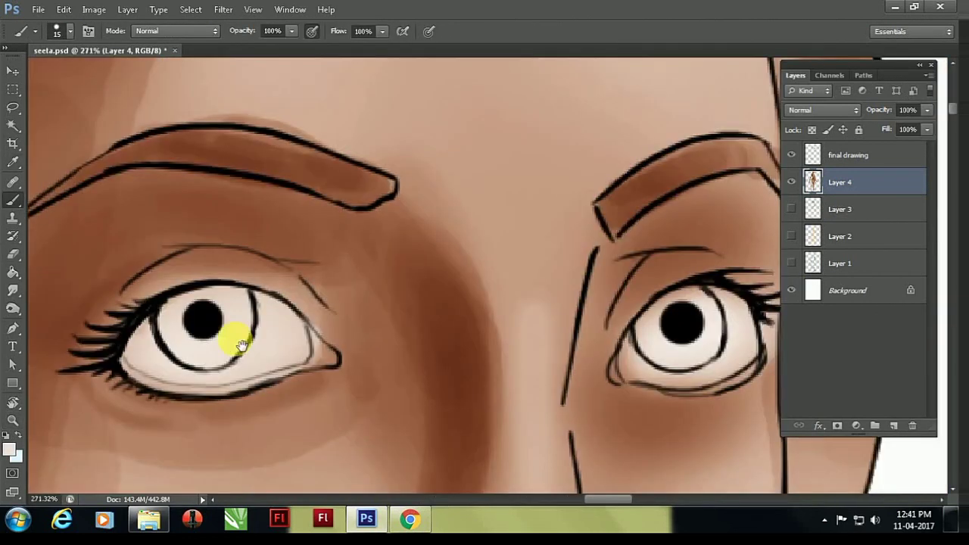
left_click(638, 324, "alt")
left_click_drag(638, 324, 620, 340)
left_click_drag(141, 313, 192, 305)
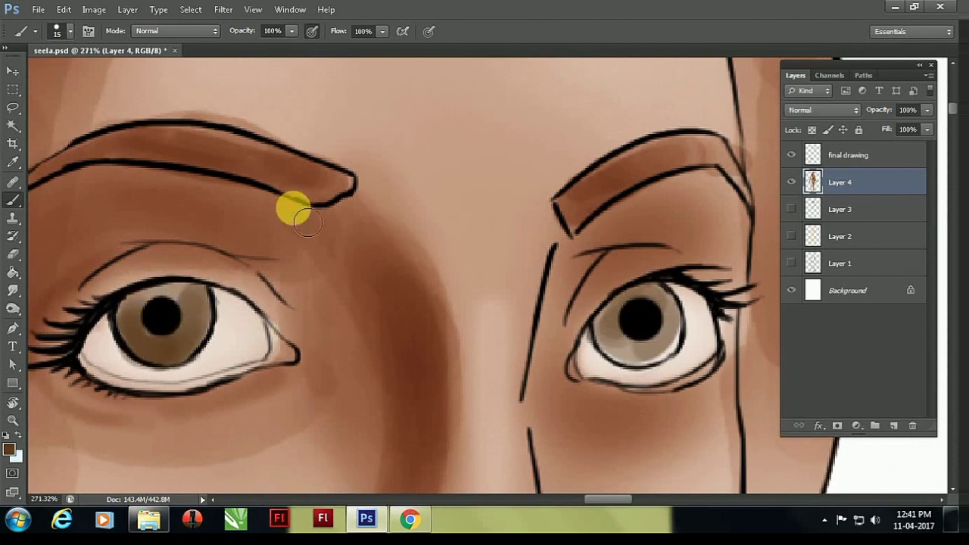
- Refine the irises with a smaller brush, deepening the left one to richer brown
key("bracketleft")
key("bracketleft")
key("bracketleft")
mouse_move(636, 325)
left_mouse_down()
mouse_move(664, 301)
mouse_move(595, 319)
left_mouse_up()
key("bracketleft")
key("bracketleft")
key("bracketleft")
key("bracketright")
key("bracketright")
key("bracketright")
mouse_move(135, 313)
left_mouse_down()
mouse_move(190, 298)
mouse_move(199, 316)
mouse_move(129, 303)
left_mouse_up()
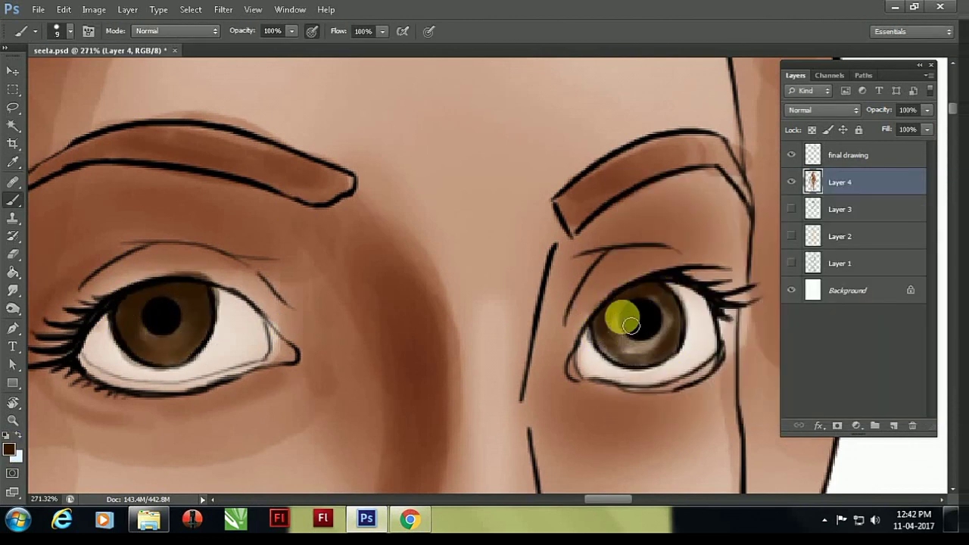
- Paint a white catchlight in the eyes on the final drawing layer
key("alt+bracketright")
key("x")
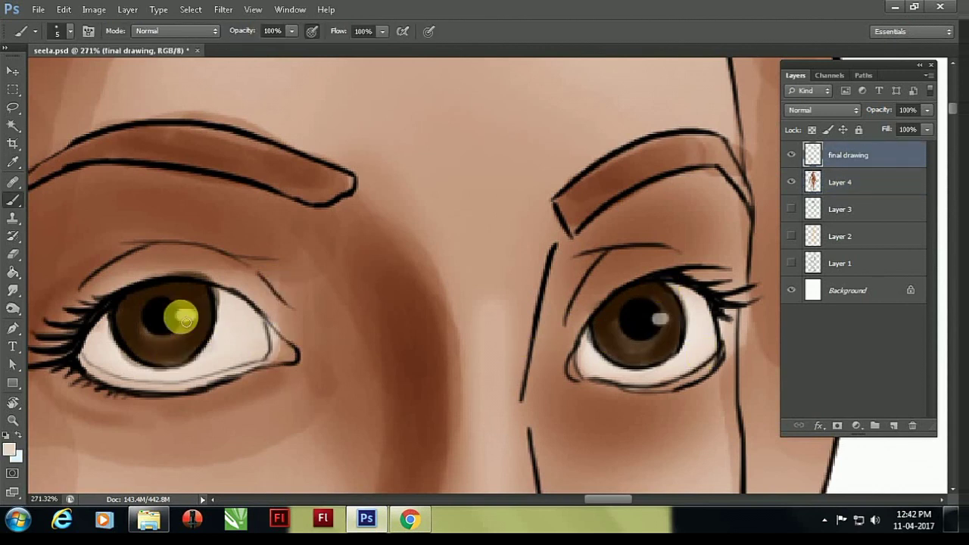
mouse_move(621, 298)
left_mouse_down()
mouse_move(8, 447)
mouse_move(606, 268)
left_mouse_up()
- Fill both eyebrows solid dark on Layer 4, enlarging the brush as needed
key("x")
key("bracketright")
key("bracketright")
key("bracketright")
mouse_move(539, 279)
left_mouse_down()
mouse_move(605, 249)
mouse_move(623, 227)
mouse_move(651, 252)
left_mouse_up()
key("alt+bracketleft")
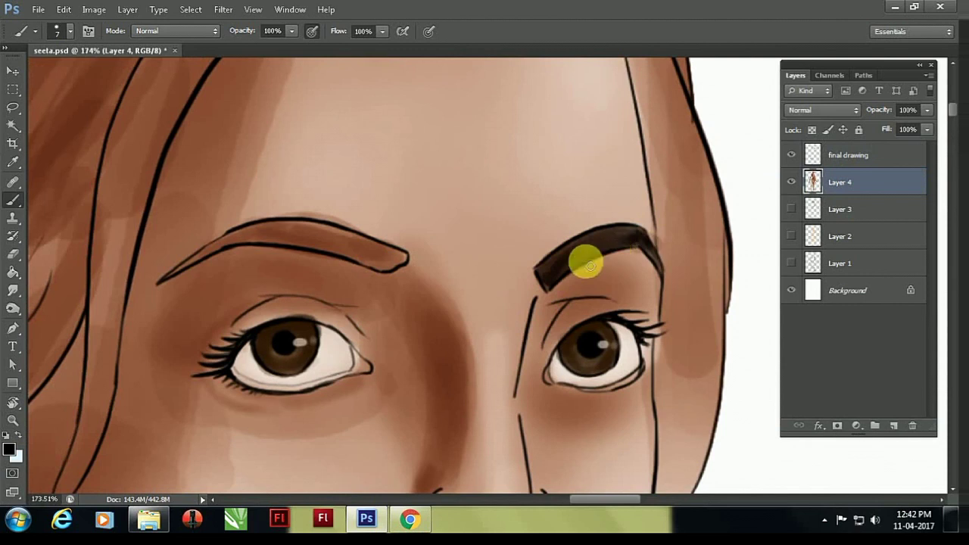
left_click_drag(589, 265, 635, 223)
key("bracketright")
key("bracketright")
left_click_drag(308, 208, 407, 193)
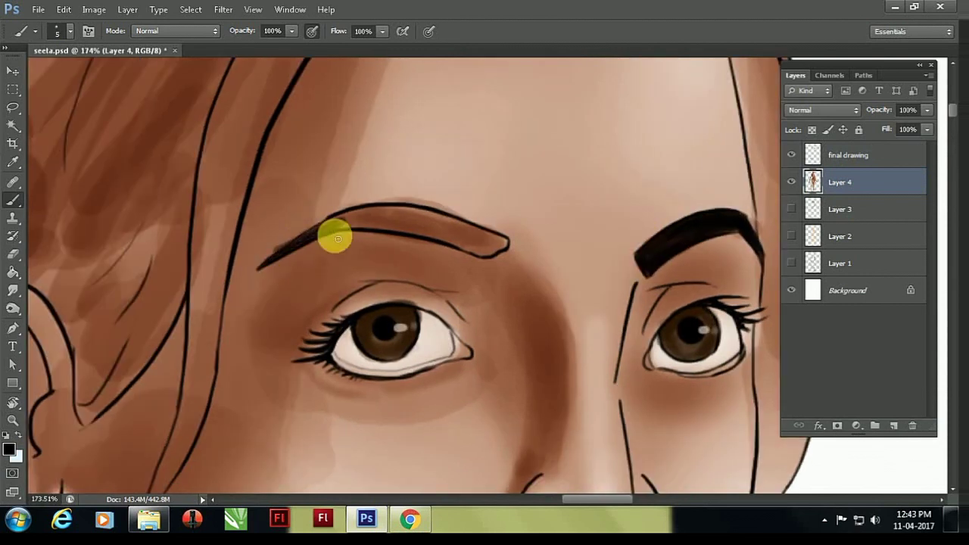
key("bracketright")
mouse_move(350, 228)
left_mouse_down()
mouse_move(352, 216)
mouse_move(453, 243)
left_mouse_up()
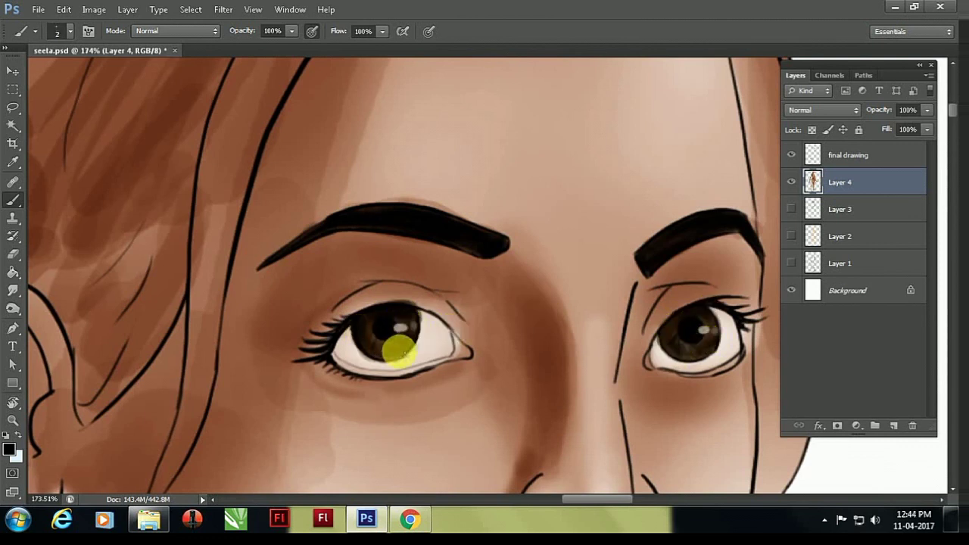
key("bracketright")
key("bracketright")
key("bracketright")
left_click(409, 295, "alt")
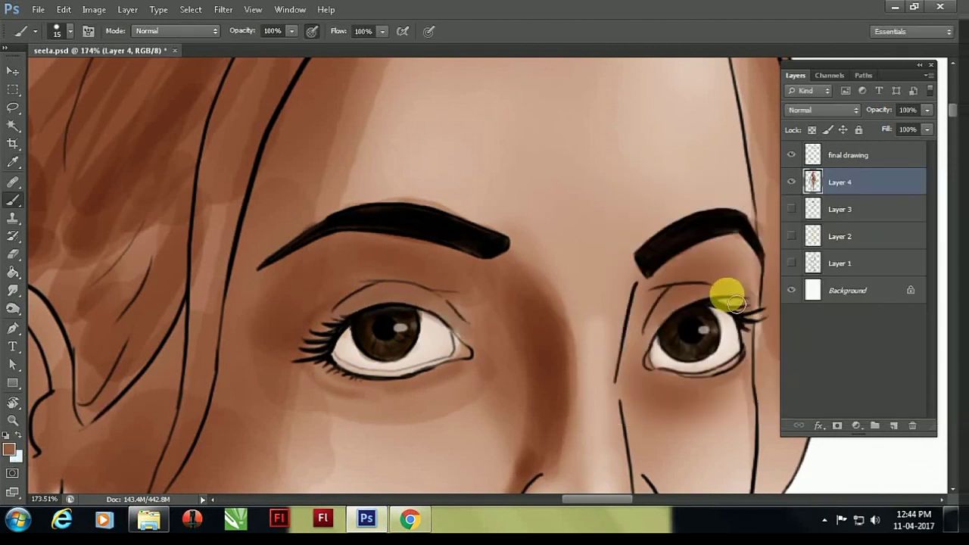
scroll(628, 296, "down", 3)
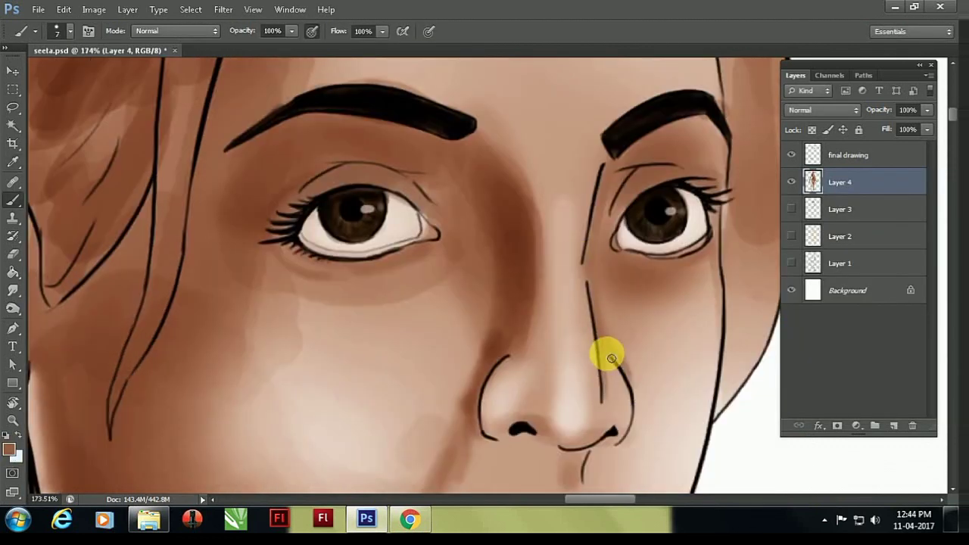
- Shade the cheeks and beside the nose, then repaint and blend the shadow below the lips
key("bracketright")
key("bracketright")
scroll(295, 309, "down", 3)
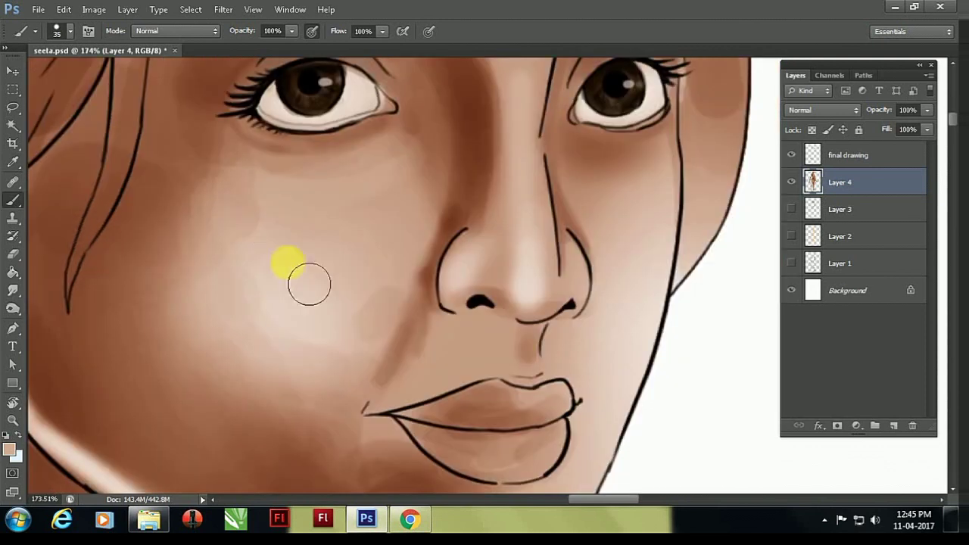
key("bracketleft")
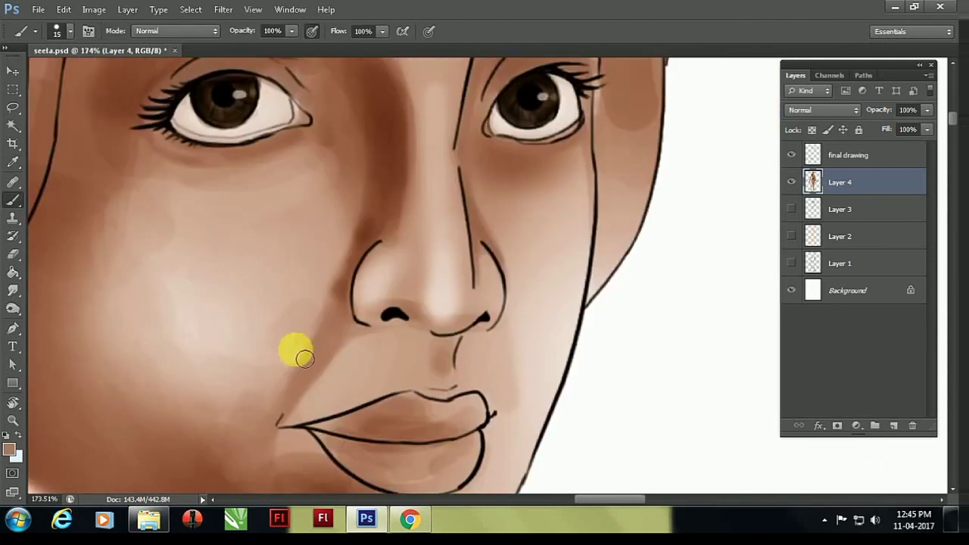
left_click_drag(358, 413, 318, 292)
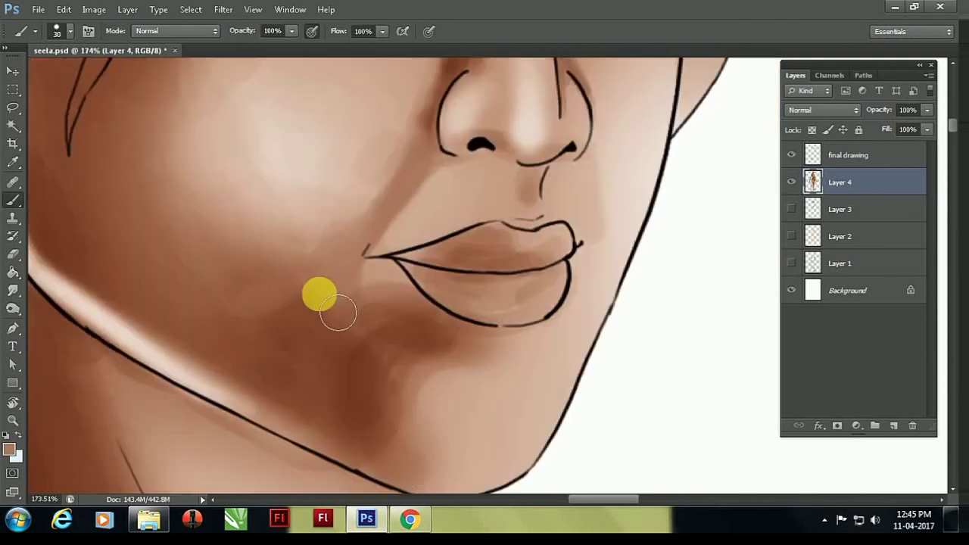
key("bracketright")
key("bracketright")
key("bracketright")
- Deepen the shading along the nose with a finer brush
key("bracketright")
mouse_move(384, 364)
left_mouse_down()
mouse_move(404, 372)
mouse_move(465, 361)
mouse_move(366, 366)
left_mouse_up()
scroll(367, 365, "up", 5)
key("bracketright")
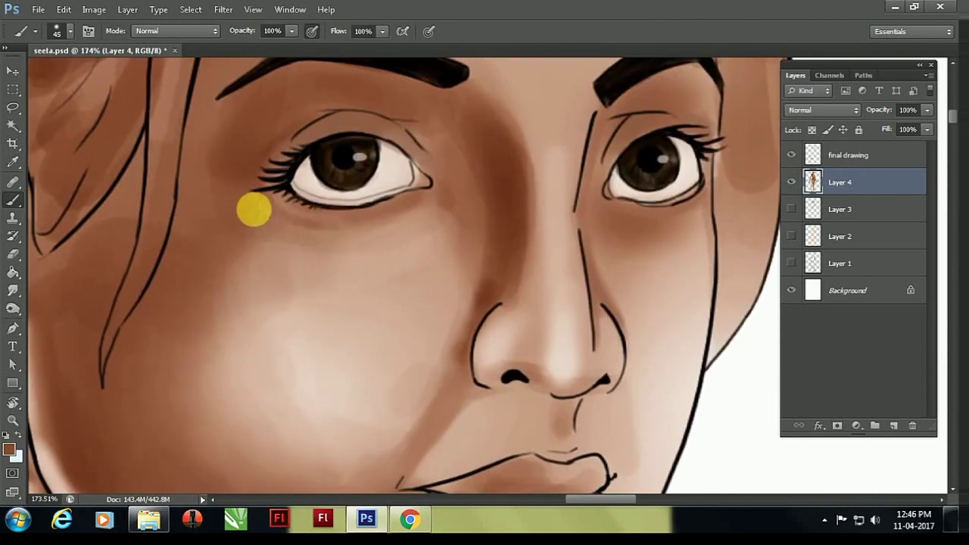
mouse_move(495, 195)
left_mouse_down()
mouse_move(538, 329)
mouse_move(502, 292)
left_mouse_up()
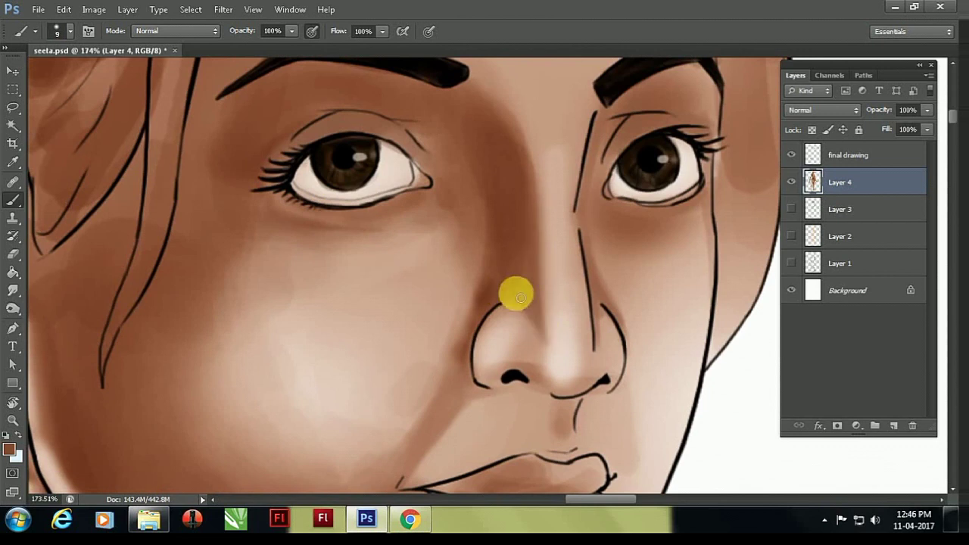
key("bracketleft")
key("bracketleft")
key("bracketleft")
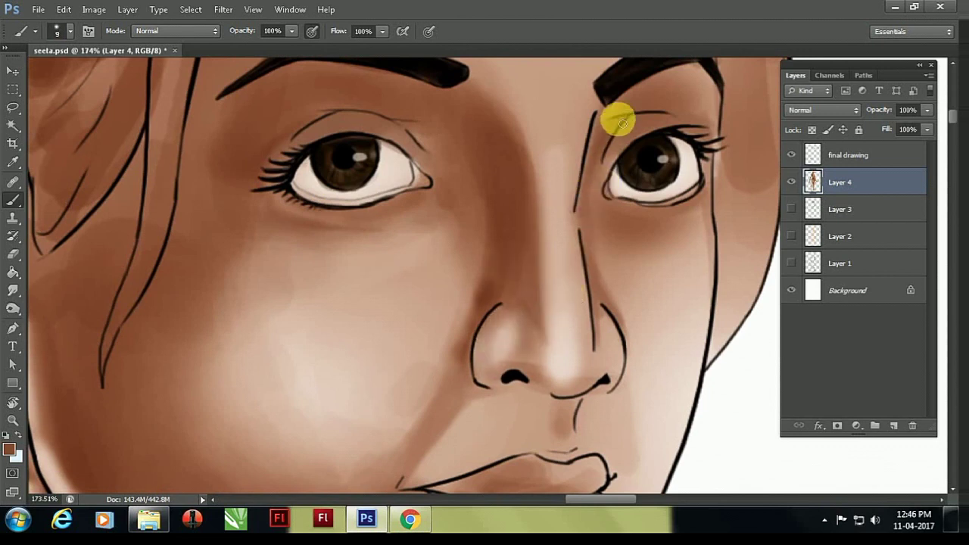
scroll(598, 149, "up", 2)
scroll(598, 149, "right", 2)
key("bracketright")
- Enlarge the brush for forehead shading across the face and save the document
scroll(159, 201, "up", 5)
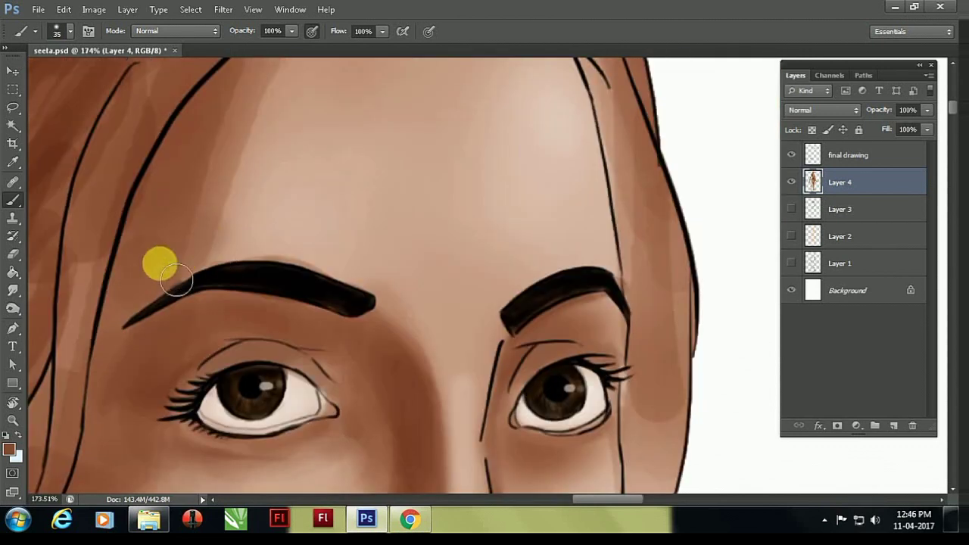
scroll(285, 82, "up", 1)
key("bracketright")
key("bracketright")
key("bracketright")
scroll(222, 307, "down", 6)
scroll(223, 307, "left", 3)
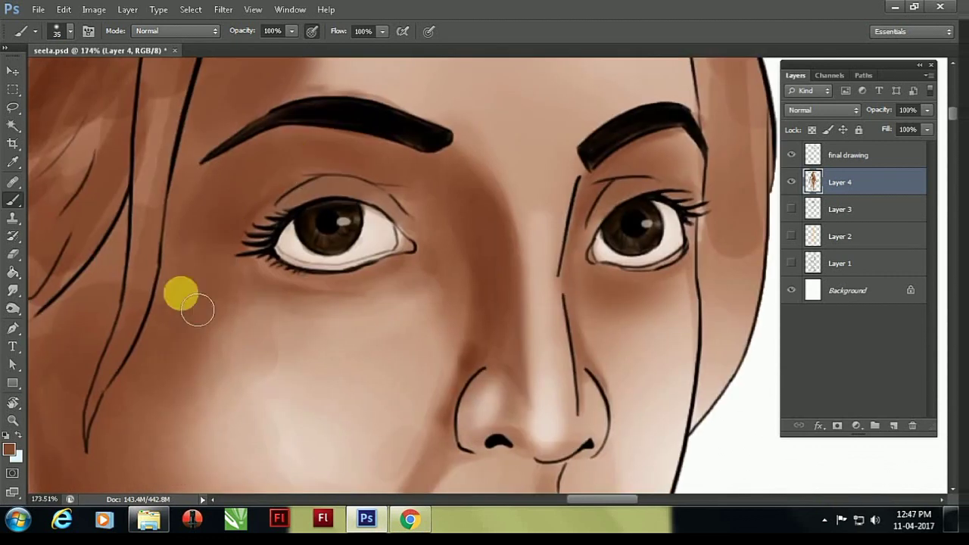
scroll(201, 245, "down", 2)
scroll(104, 406, "left", 5)
scroll(162, 199, "down", 4)
key("bracketright")
key("bracketright")
key("bracketright")
scroll(346, 216, "down", 3)
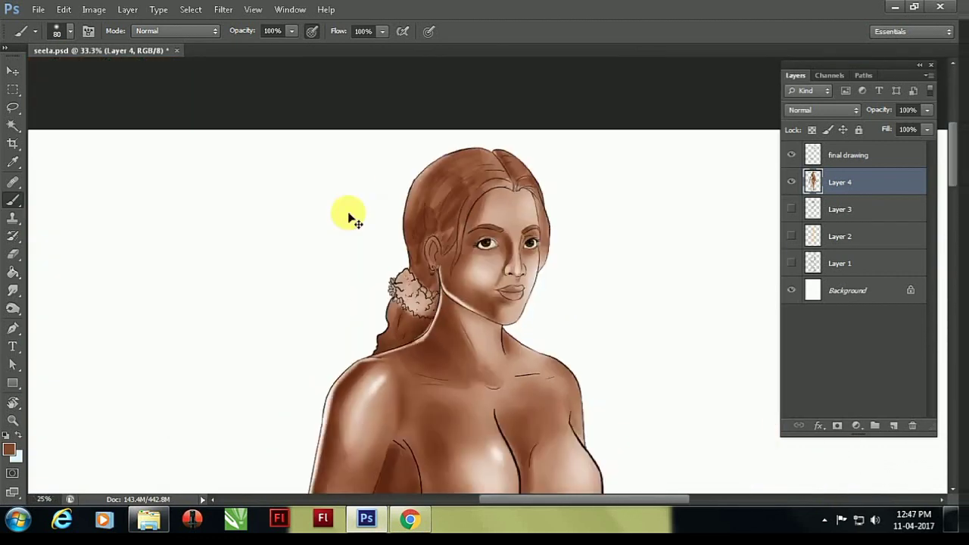
key("ctrl+s")
scroll(346, 217, "down", 2)
- Paint orange over both lips and pick a red in the Color Picker
key("z")
left_click_drag(558, 201, 750, 290)
key("i")
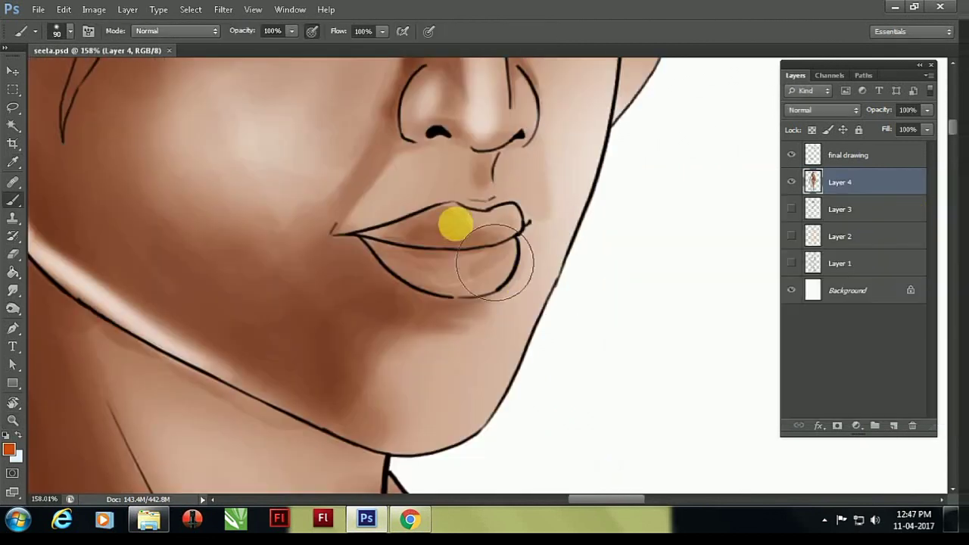
left_click_drag(455, 220, 447, 301)
key("ctrl+0")
mouse_move(464, 264)
left_mouse_down()
mouse_move(447, 245)
mouse_move(553, 255)
mouse_move(522, 240)
mouse_move(560, 243)
left_mouse_up()
left_click(15, 454)
left_click(954, 197)
- Use a soft brush preset to paint red along the lip line and lower lip
right_click(745, 381)
double_click(746, 380)
key("x")
mouse_move(405, 261)
left_mouse_down()
mouse_move(426, 275)
mouse_move(539, 267)
mouse_move(443, 287)
mouse_move(485, 235)
mouse_move(576, 233)
left_mouse_up()
key("bracketright")
key("bracketright")
key("bracketright")
key("bracketleft")
key("bracketleft")
key("bracketleft")
- Blend orange-red across both lips, build up the upper lip, and save seeta.psd
left_click(12, 454)
key("bracketright")
key("bracketright")
key("bracketright")
mouse_move(512, 282)
left_mouse_down()
mouse_move(570, 259)
mouse_move(424, 277)
mouse_move(395, 255)
mouse_move(519, 267)
mouse_move(573, 255)
left_mouse_up()
key("bracketright")
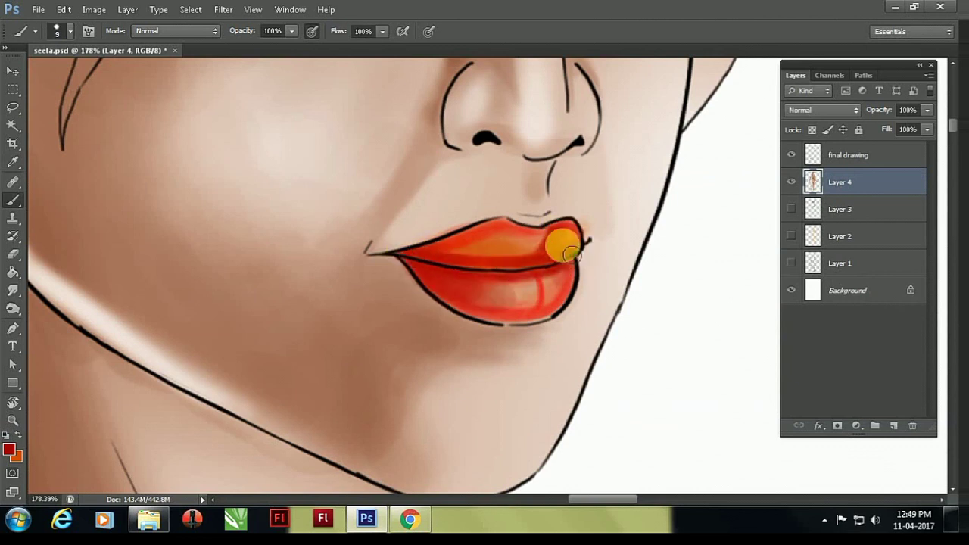
left_click_drag(409, 260, 512, 245)
key("ctrl+s")
left_click(775, 244, "alt")
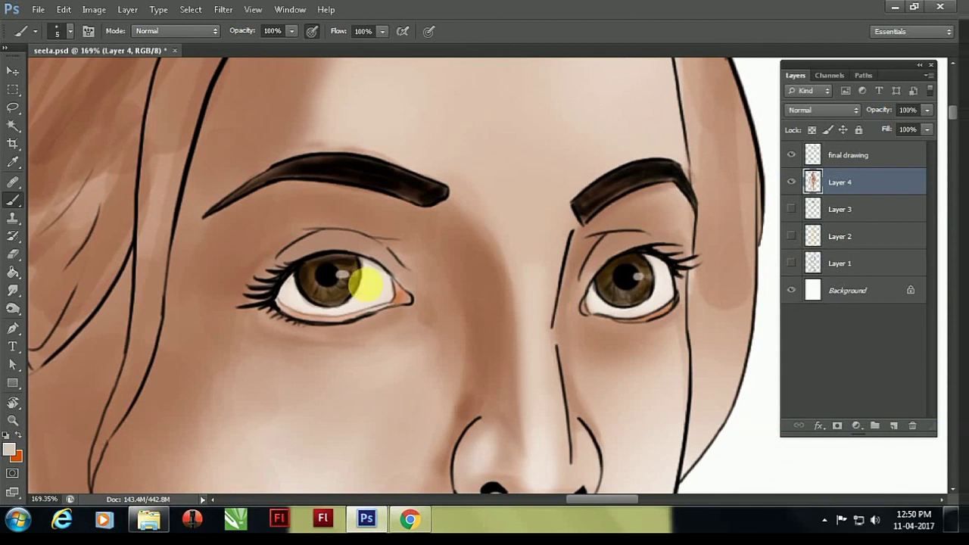
key("ctrl+minus")
key("ctrl+minus")
key("ctrl+minus")
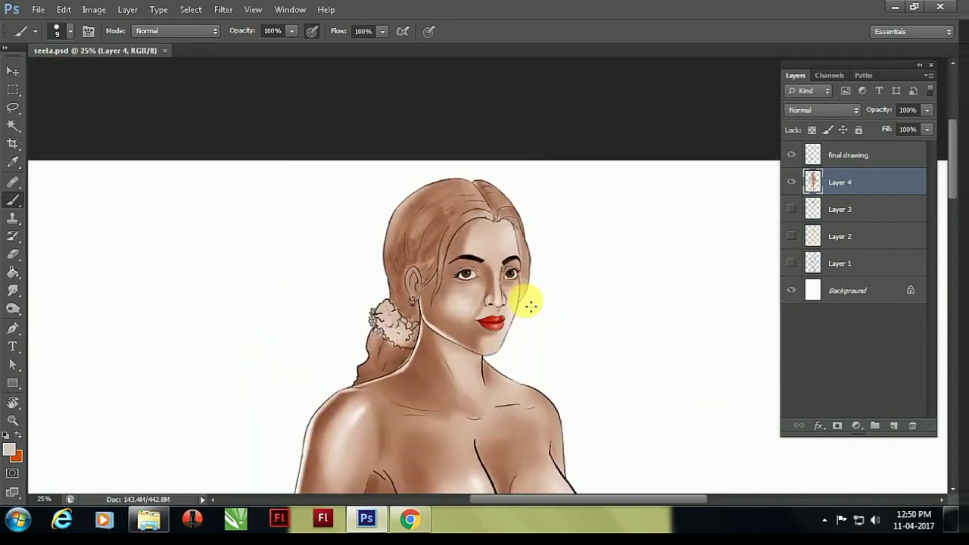
- Darken the figure's skin tone by lowering Lightness in Hue/Saturation
key("ctrl+minus")
key("ctrl+minus")
key("ctrl+minus")
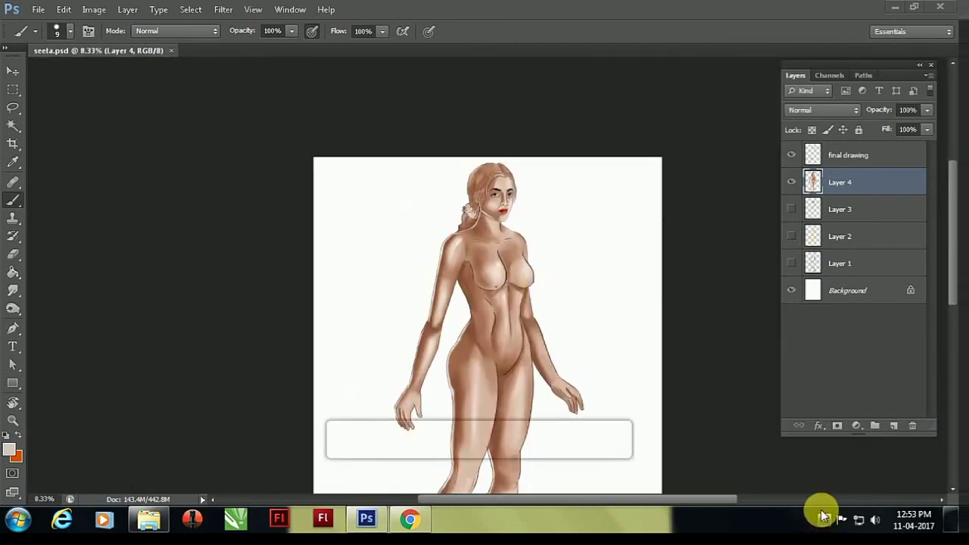
key("z")
key("ctrl+u")
left_click_drag(682, 320, 692, 320)
key("Return")
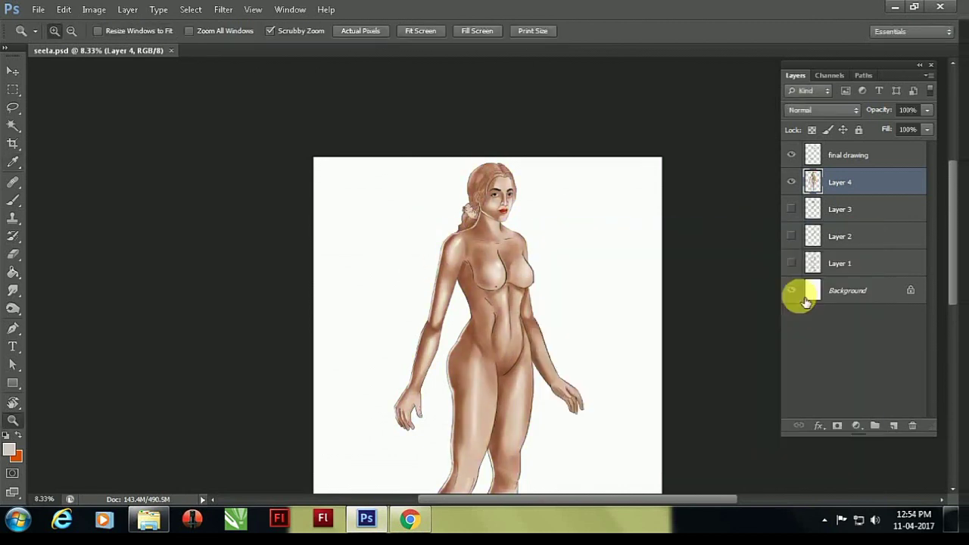
left_click_drag(507, 224, 481, 301)
- Select the final drawing layer and set up the Eraser while zoomed on the eye
left_click(867, 161)
key("i")
mouse_move(573, 194)
left_mouse_down()
mouse_move(530, 288)
mouse_move(492, 255)
mouse_move(564, 292)
left_mouse_up()
key("e")
scroll(424, 318, "left", 3)
right_click(439, 280)
key("Escape")
scroll(455, 288, "up", 3)
scroll(379, 190, "left", 2)
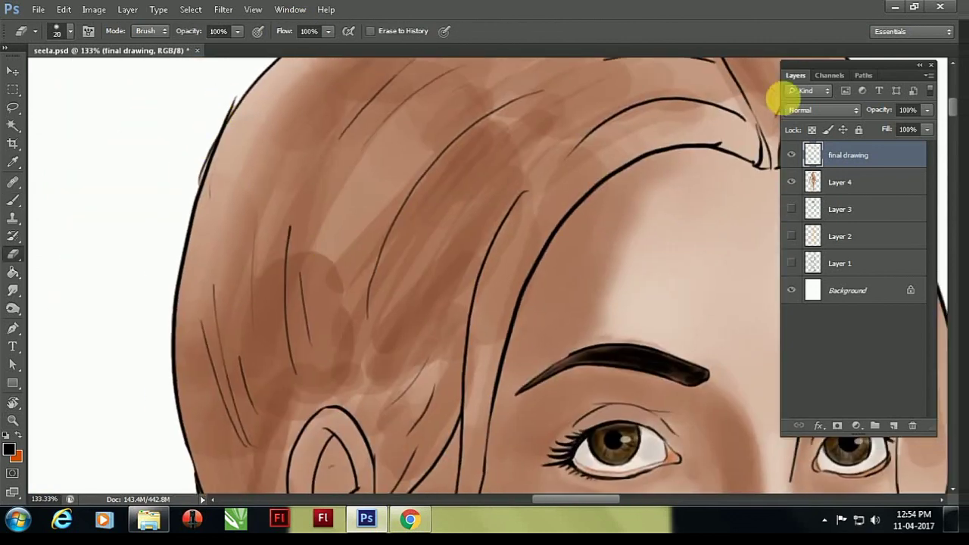
- Return to the final drawing layer and switch to the Magic Wand for selecting the hair
key("alt+bracketleft")
right_click(189, 171)
key("Escape")
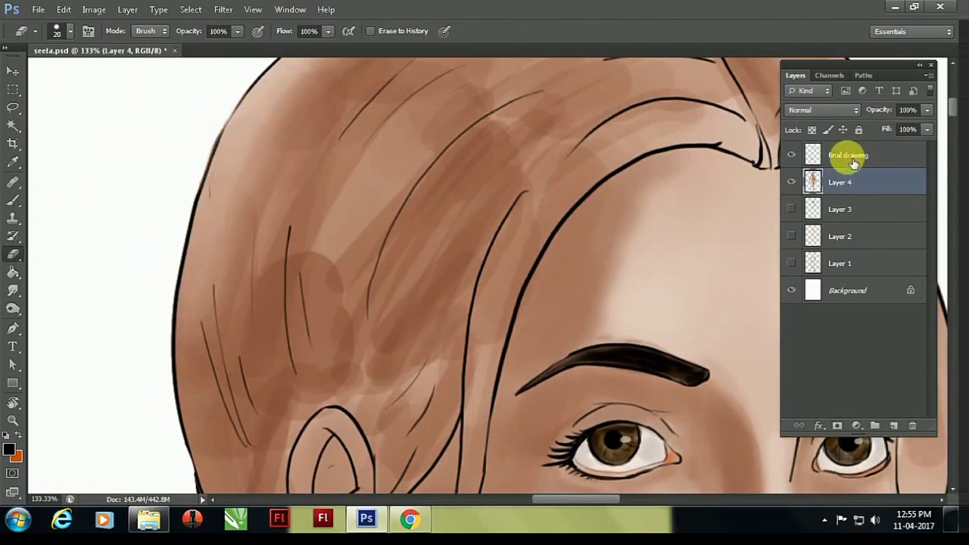
key("alt+bracketright")
key("w")
scroll(356, 205, "down", 5)
scroll(329, 329, "up", 6)
scroll(510, 136, "down", 6)
scroll(291, 337, "down", 4)
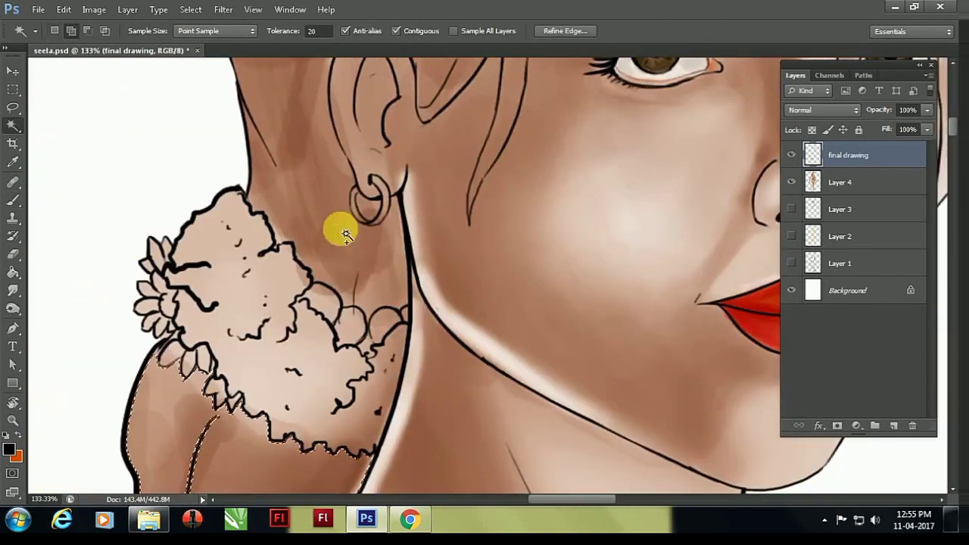
- Magic Wand the hair on the line drawing and fill it black on Layer 4
key("b")
scroll(357, 217, "up", 2)
scroll(422, 280, "up", 5)
scroll(396, 405, "up", 5)
scroll(499, 359, "down", 5)
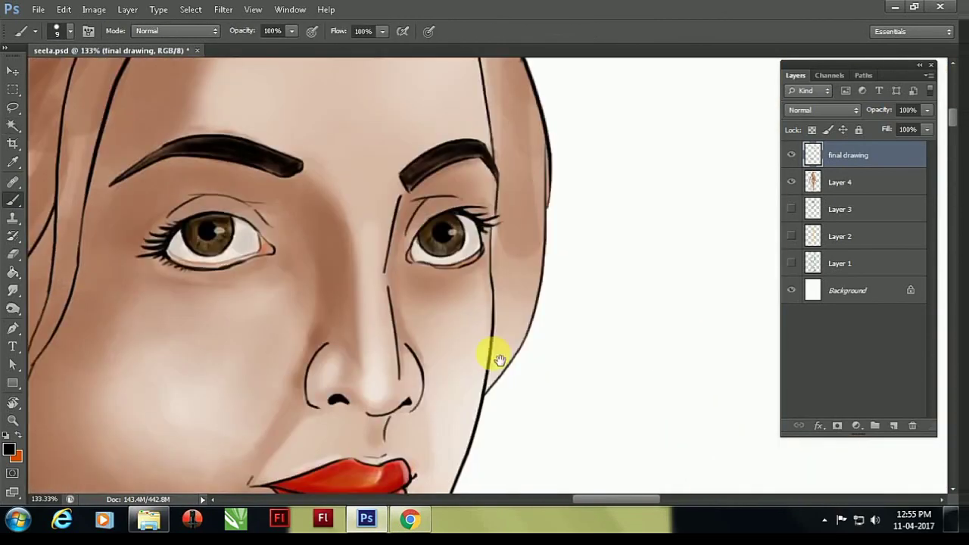
key("w")
left_click(573, 233)
scroll(547, 260, "up", 5)
scroll(380, 221, "down", 3)
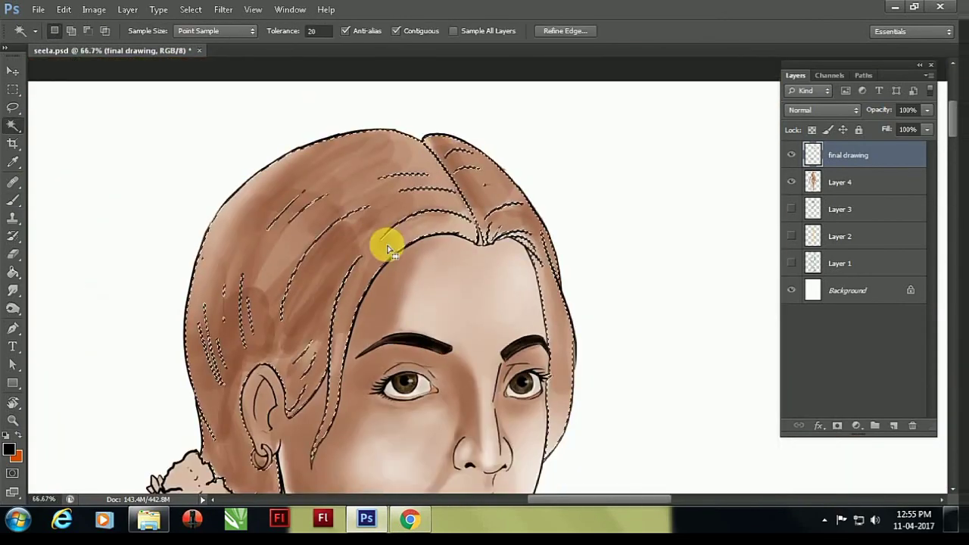
scroll(253, 412, "down", 5)
left_click(848, 182)
key("alt+BackSpace")
- Refine the hair selection with the Lasso and fill it dark brown
key("z")
left_click_drag(326, 204, 346, 201)
key("l")
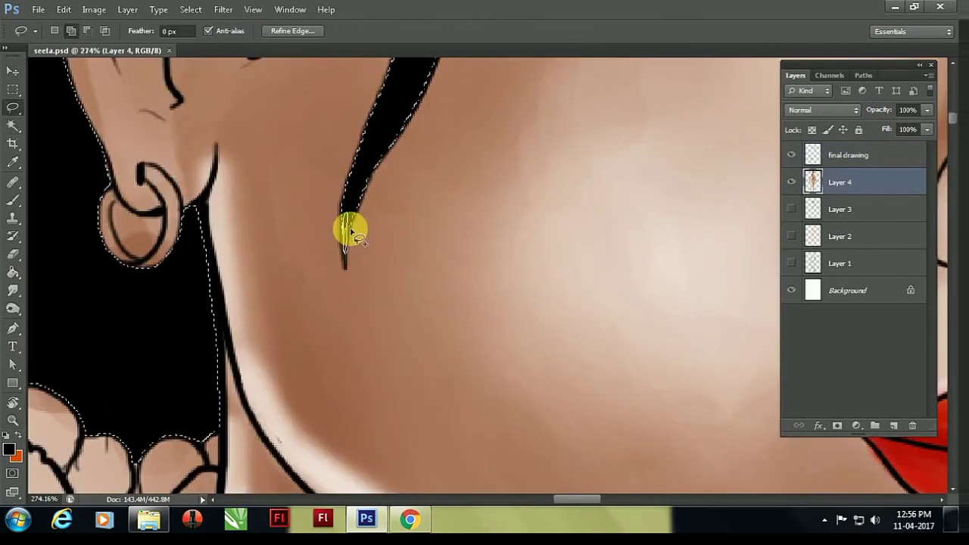
scroll(345, 250, "left", 10)
scroll(346, 253, "up", 5)
scroll(489, 281, "down", 3)
scroll(450, 270, "up", 2)
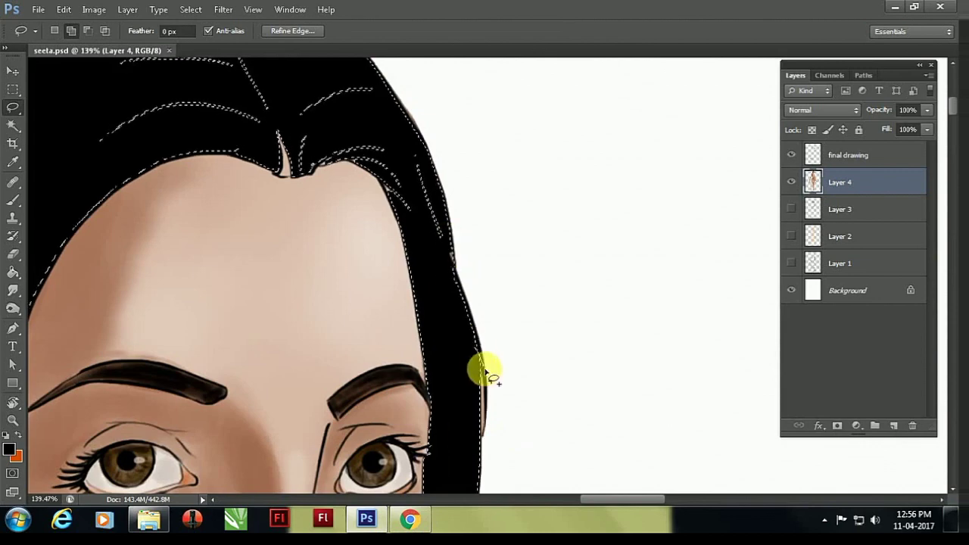
left_click(9, 450)
left_click(925, 206)
key("alt+BackSpace")
- Check the hair edges and forehead hairline up close, then deselect
key("z")
left_click_drag(575, 331, 593, 331)
key("l")
scroll(184, 134, "down", 3)
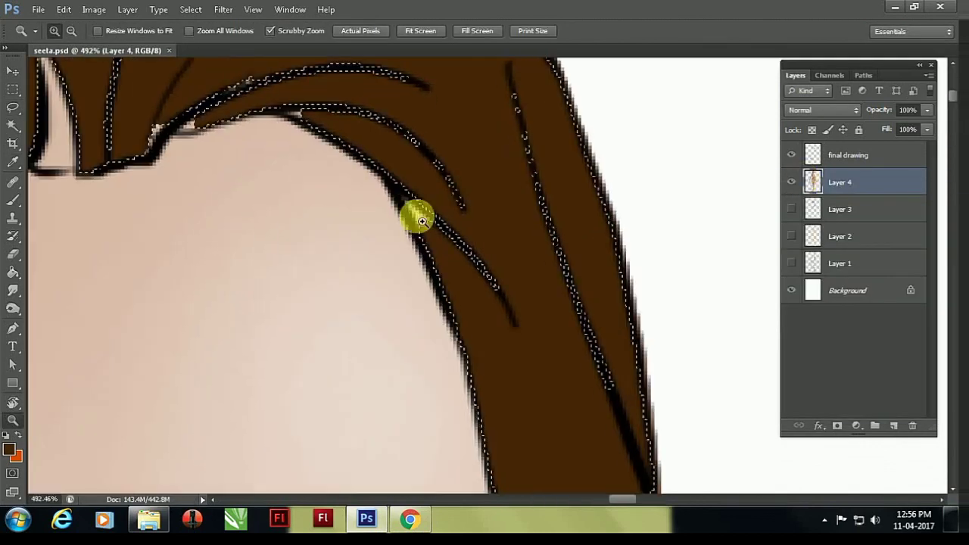
left_click_drag(147, 173, 324, 227)
scroll(265, 213, "up", 2)
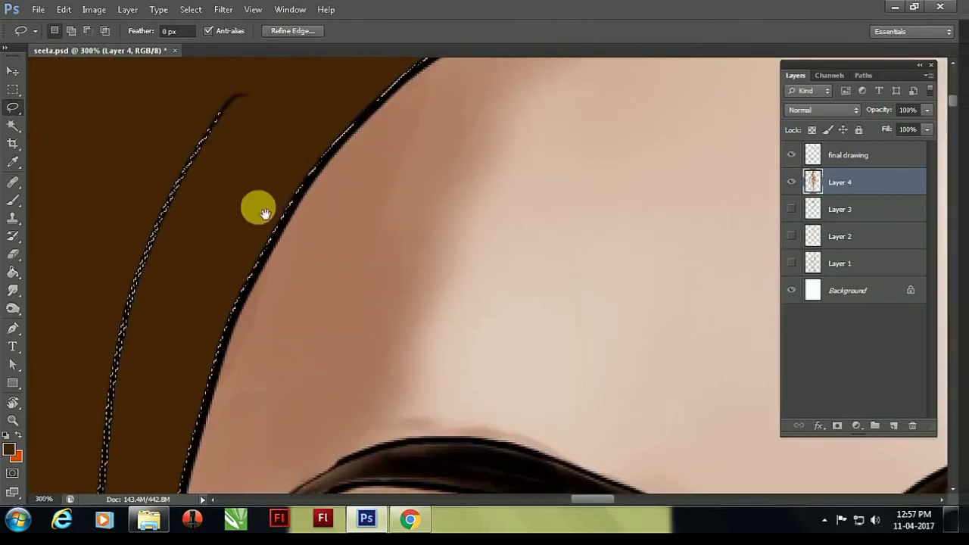
scroll(264, 213, "down", 3)
key("ctrl+d")
scroll(407, 205, "down", 2)
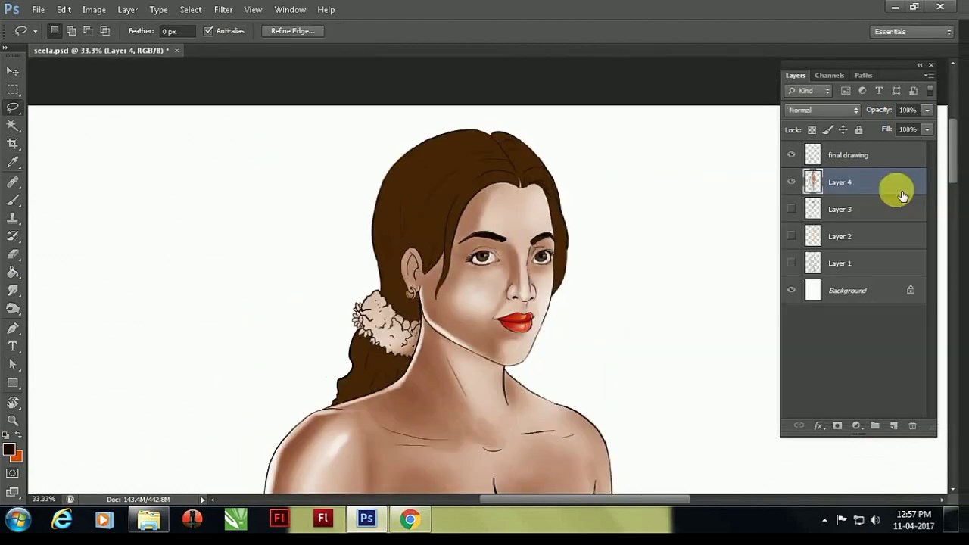
- Paint lighter brown shading streaks down the hair with an enlarged brush
key("b")
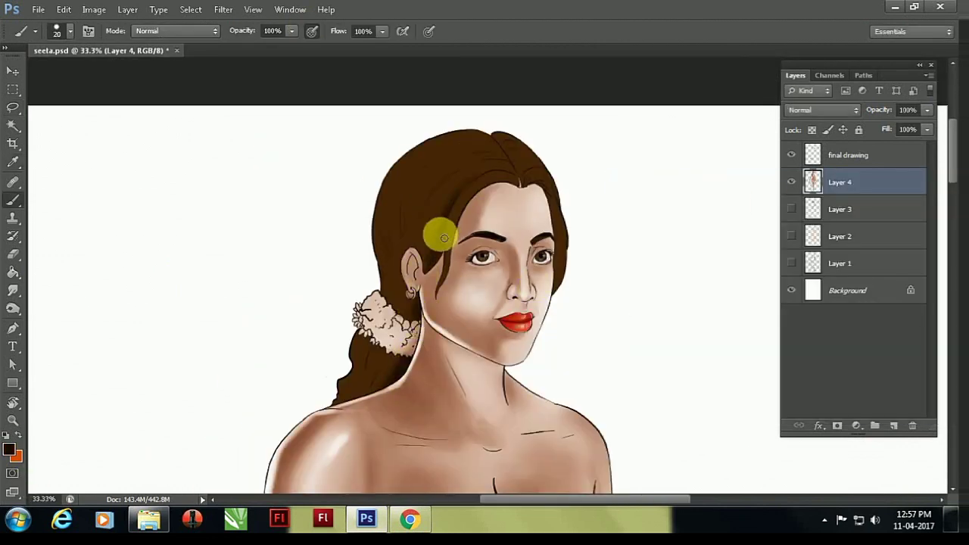
key("bracketright")
key("bracketright")
key("bracketright")
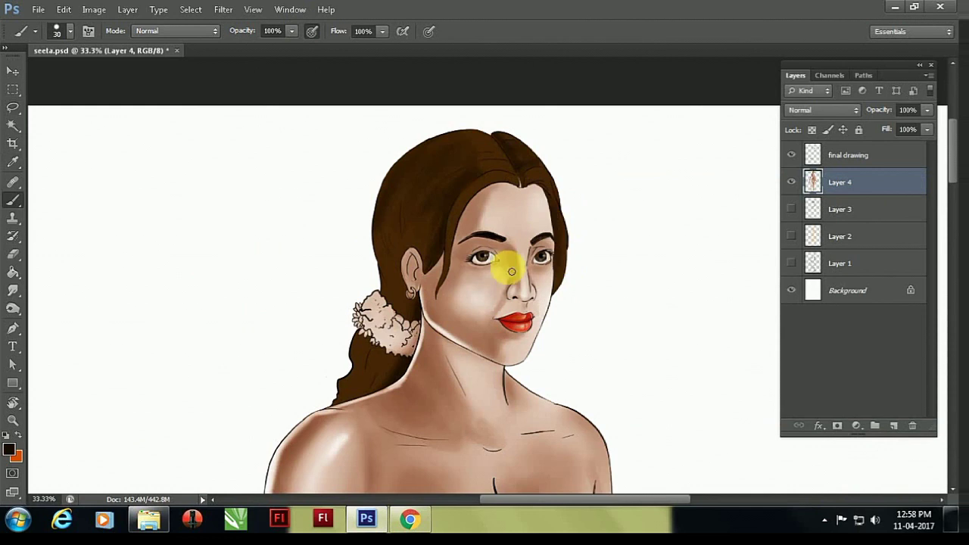
left_click_drag(508, 260, 462, 420)
scroll(298, 318, "left", 3)
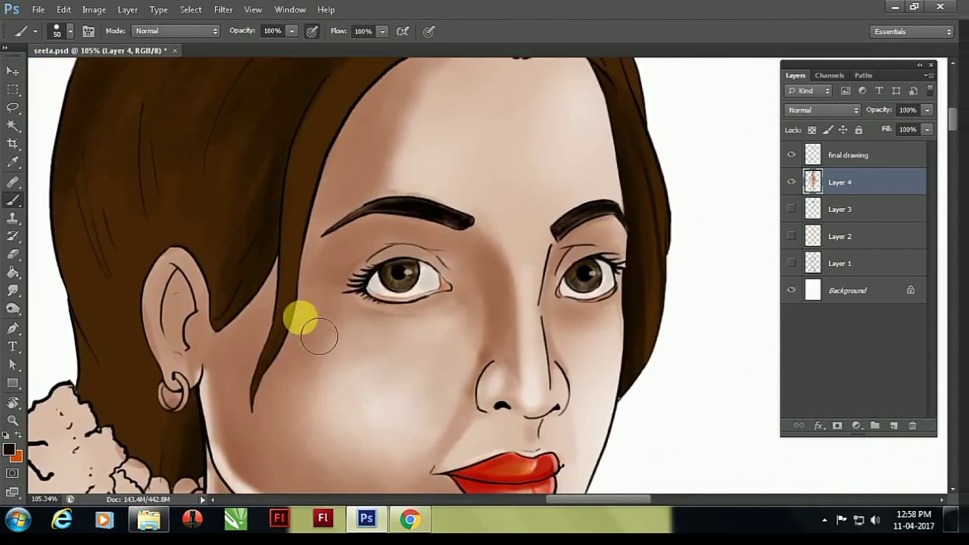
scroll(309, 270, "up", 3)
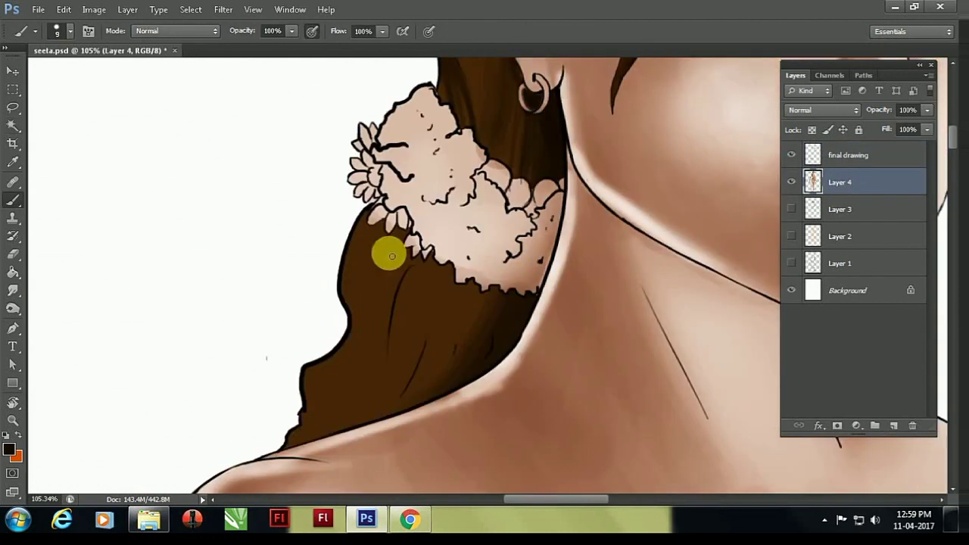
mouse_move(392, 256)
left_mouse_down()
mouse_move(426, 325)
mouse_move(374, 411)
mouse_move(404, 428)
left_mouse_up()
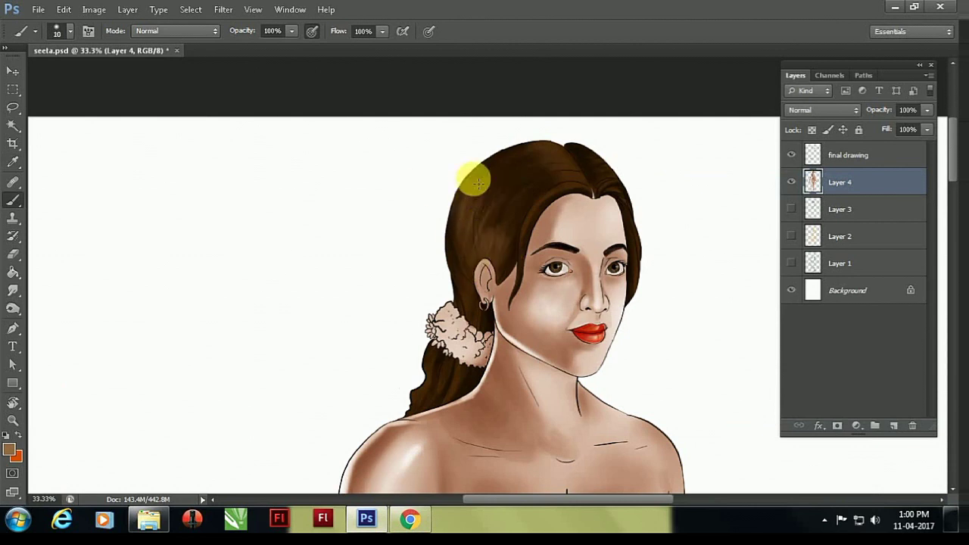
- Add light warm strands from the temple down over the hair near the ear
left_click_drag(530, 250, 606, 231)
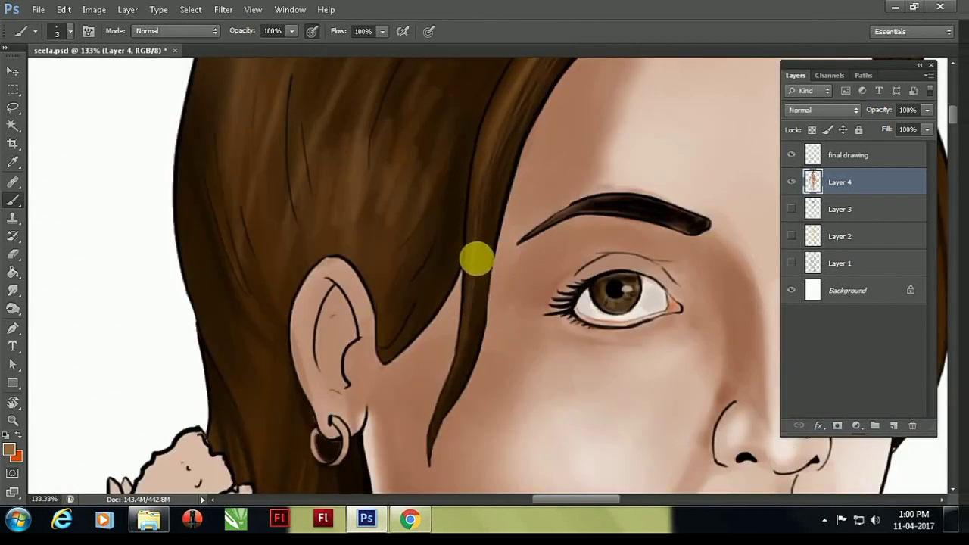
left_click_drag(475, 260, 296, 233)
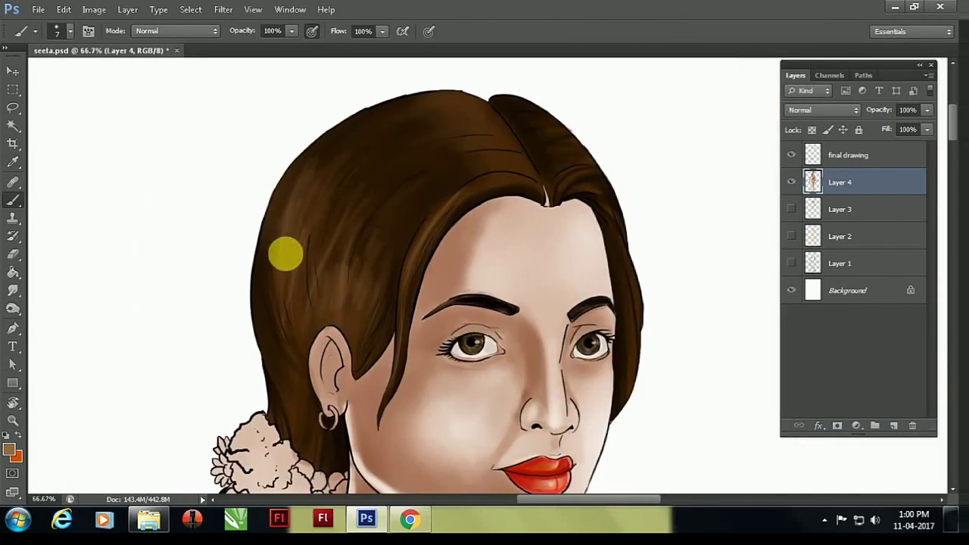
left_click_drag(356, 280, 302, 432)
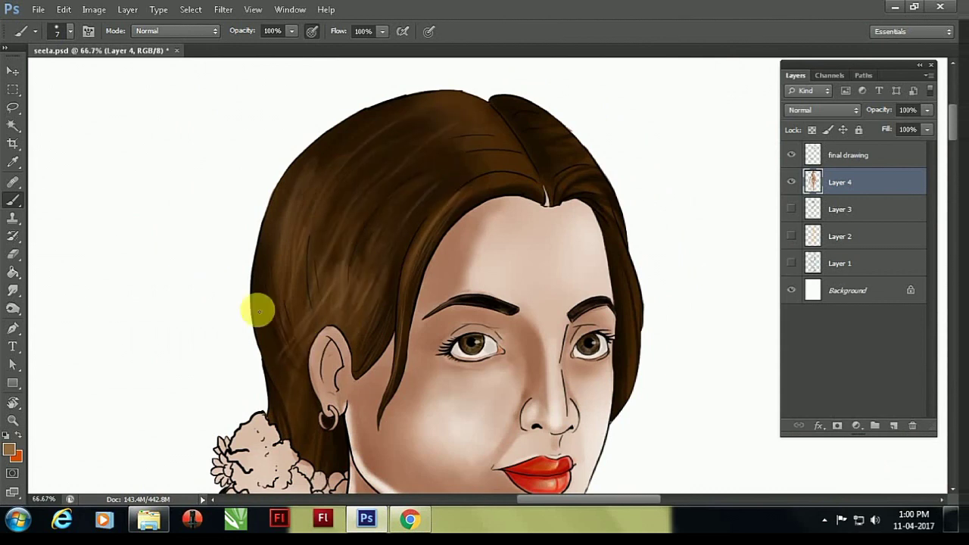
scroll(461, 180, "right", 3)
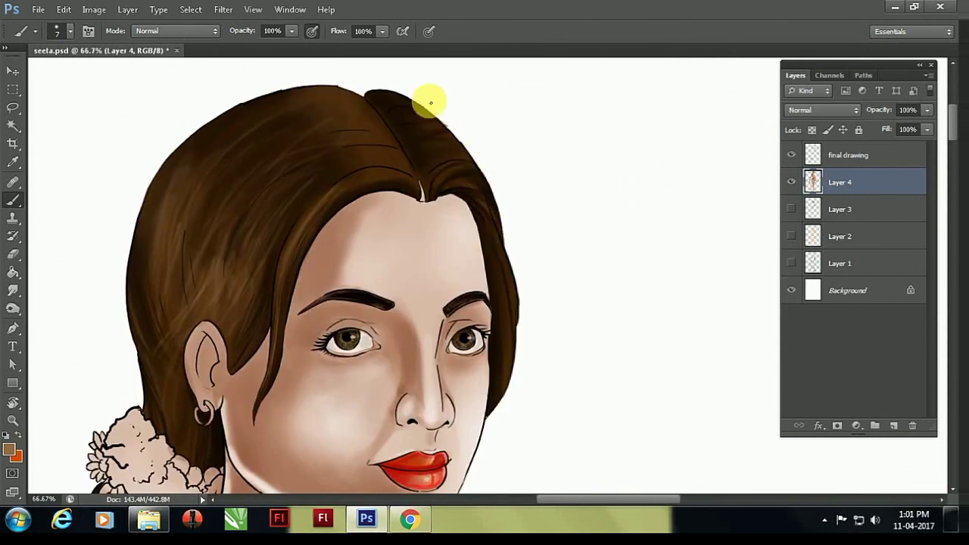
key("bracketright")
key("bracketright")
key("bracketright")
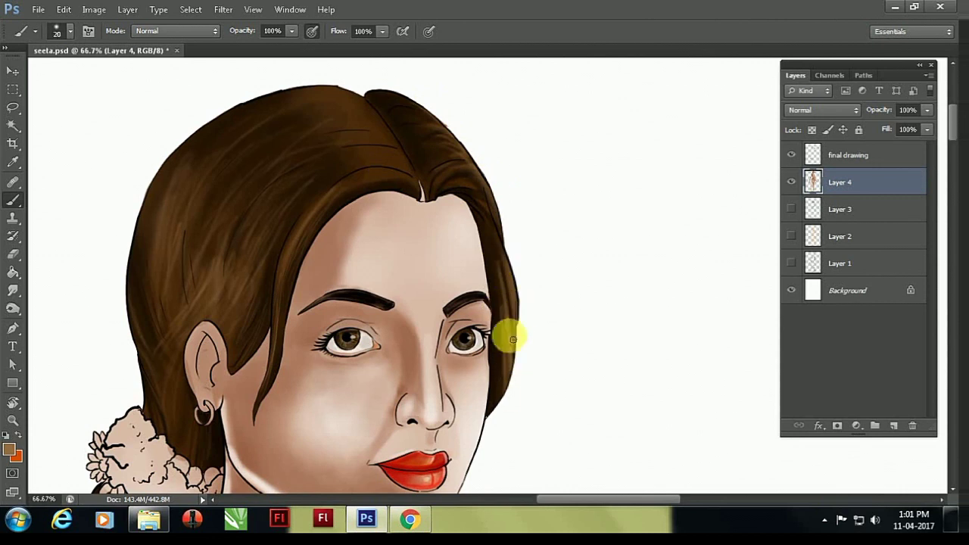
mouse_move(301, 182)
left_mouse_down()
mouse_move(197, 205)
mouse_move(211, 289)
left_mouse_up()
- Shrink the brush and switch to a different fine brush preset
key("bracketleft")
key("bracketleft")
key("bracketleft")
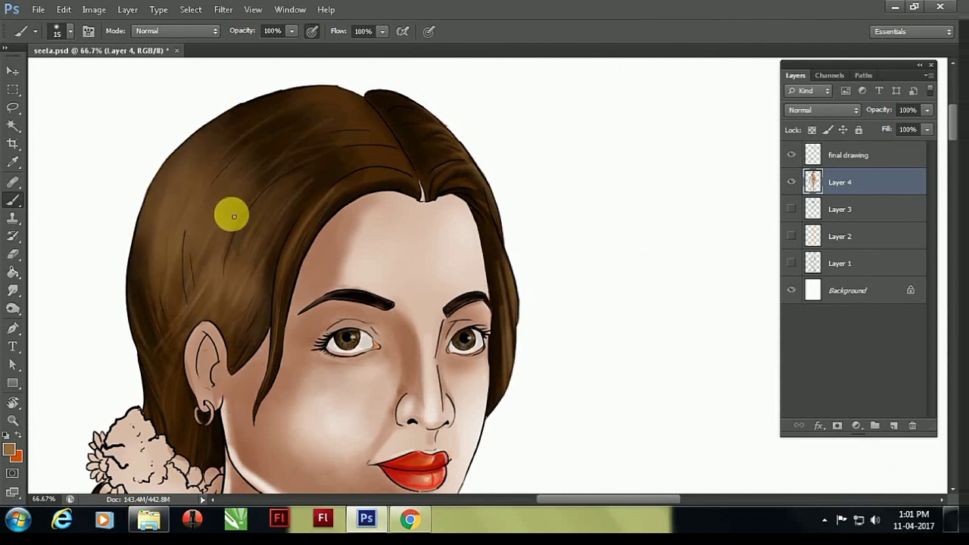
right_click(188, 243)
double_click(287, 363)
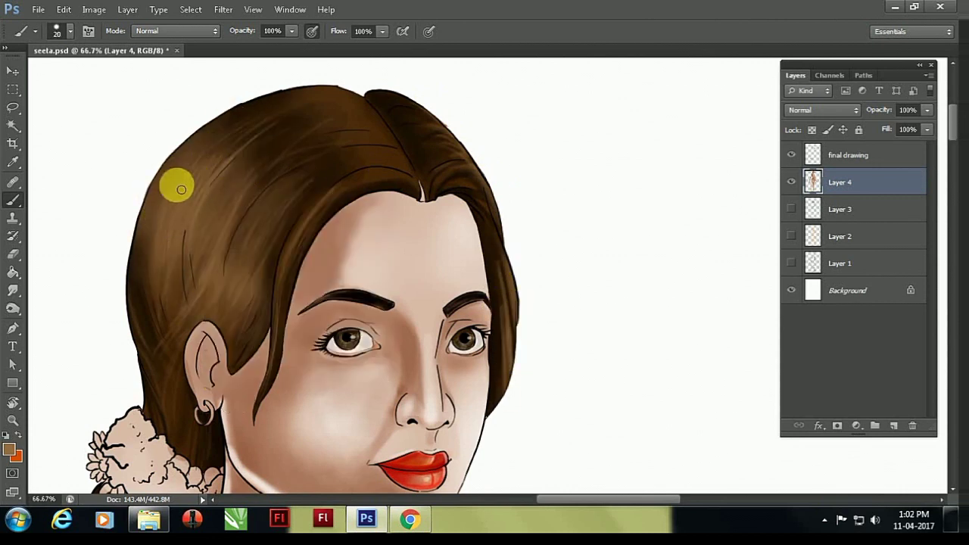
scroll(178, 353, "down", 5)
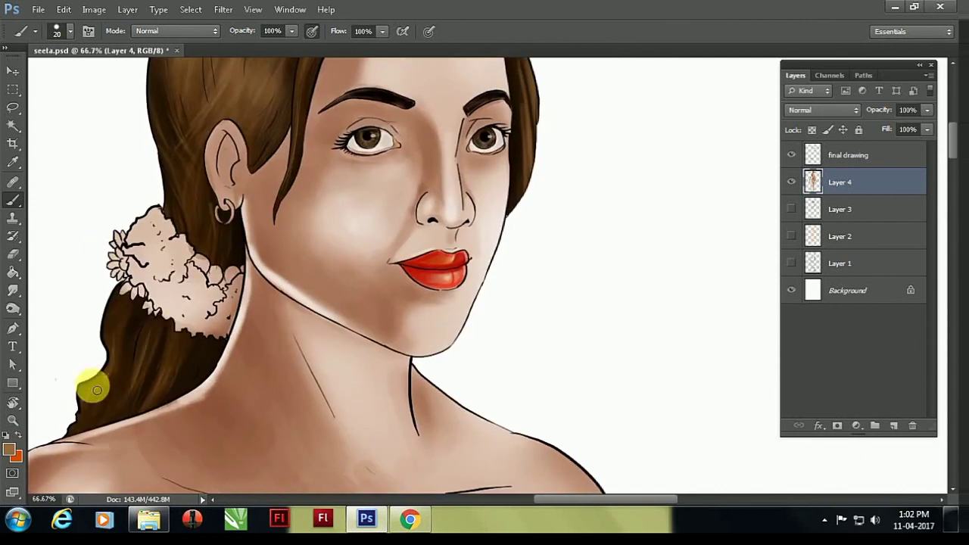
scroll(113, 377, "down", 1)
scroll(112, 364, "down", 3)
scroll(106, 349, "down", 1)
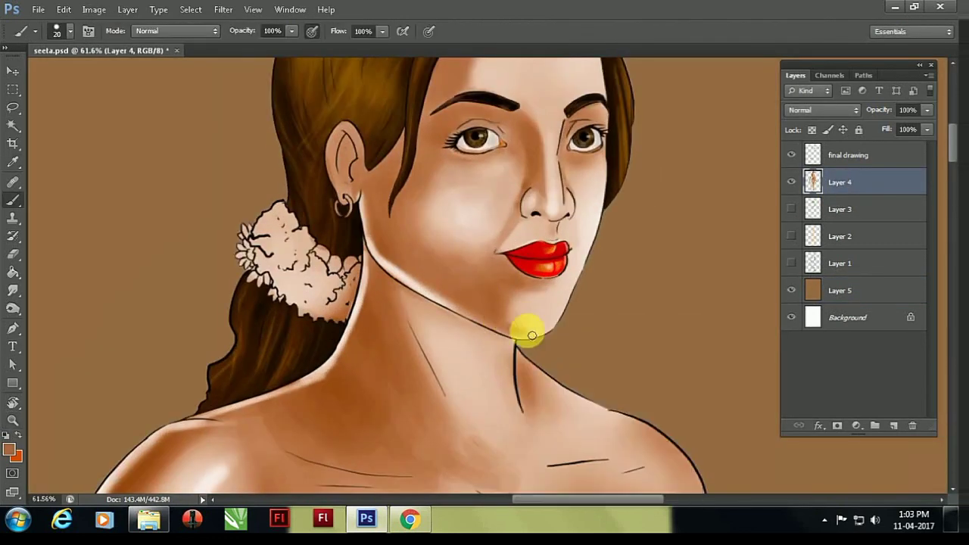
- Sample a light peach skin tone and paint a highlight down the neck
left_click_drag(492, 166, 479, 186)
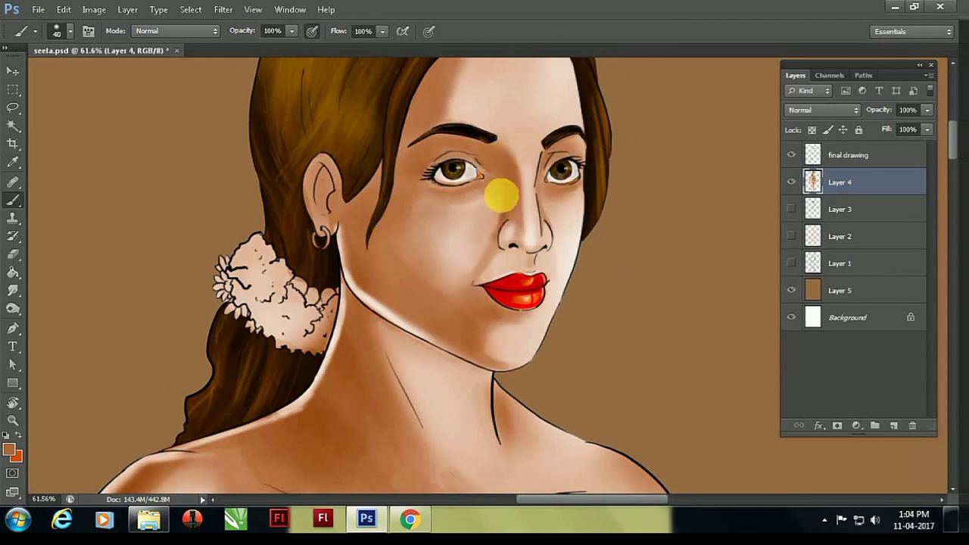
mouse_move(455, 173)
left_mouse_down()
mouse_move(437, 231)
mouse_move(365, 182)
left_mouse_up()
key("bracketleft")
key("bracketleft")
key("bracketleft")
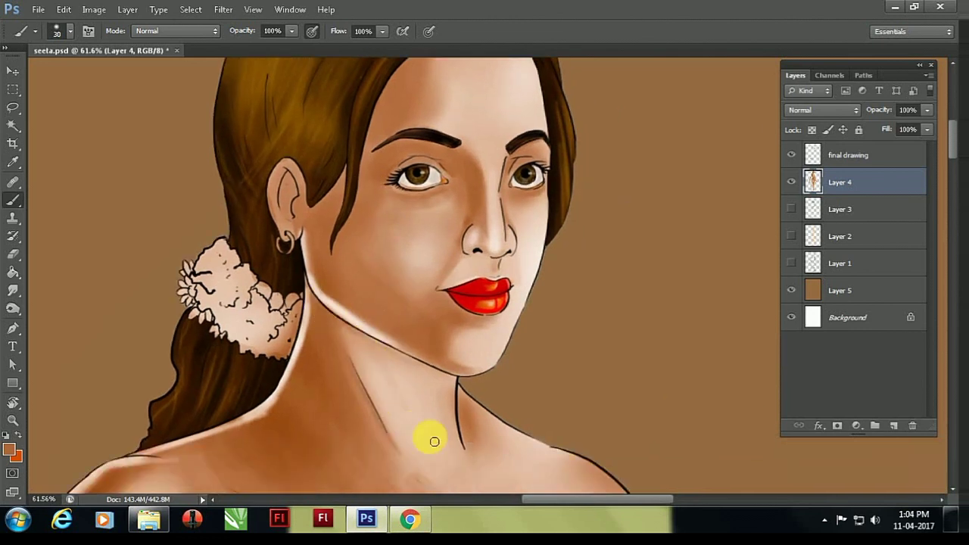
key("bracketright")
key("bracketright")
key("bracketright")
left_click_drag(426, 451, 361, 277)
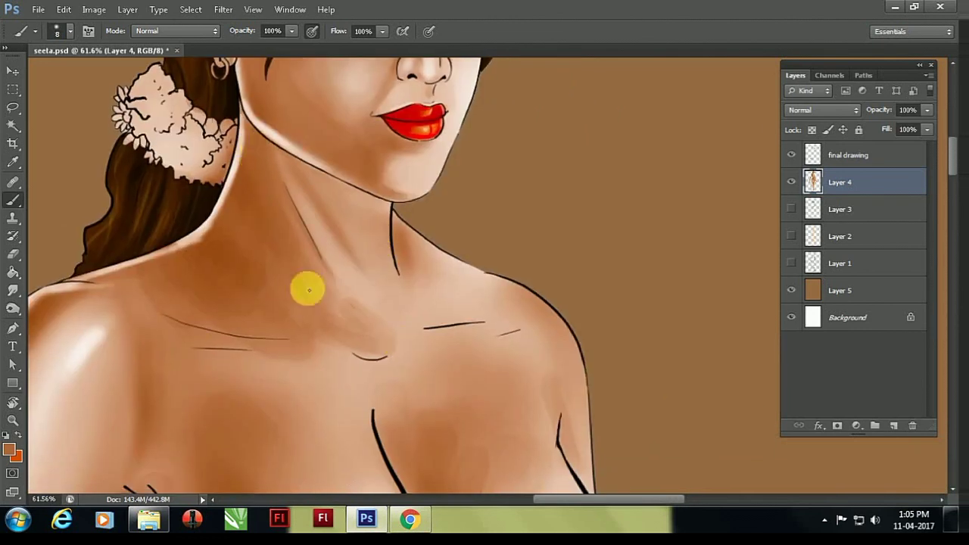
key("bracketright")
key("bracketright")
left_click(297, 155, "alt")
mouse_move(298, 156)
left_mouse_down()
mouse_move(340, 325)
mouse_move(373, 349)
left_mouse_up()
- Sample a darker skin tone and paint shadow across the neck
key("bracketright")
left_click(293, 296, "alt")
key("bracketleft")
key("bracketleft")
key("bracketleft")
key("bracketright")
key("bracketright")
key("bracketright")
mouse_move(261, 179)
left_mouse_down()
mouse_move(378, 227)
mouse_move(353, 190)
mouse_move(377, 276)
left_mouse_up()
key("bracketright")
key("bracketright")
key("bracketright")
left_click_drag(227, 227, 249, 346)
right_click(444, 227)
- Zoom in on the eyes and paint small orange accents at the eye corners
left_click_drag(449, 264, 435, 265)
key("ctrl+plus")
key("ctrl+plus")
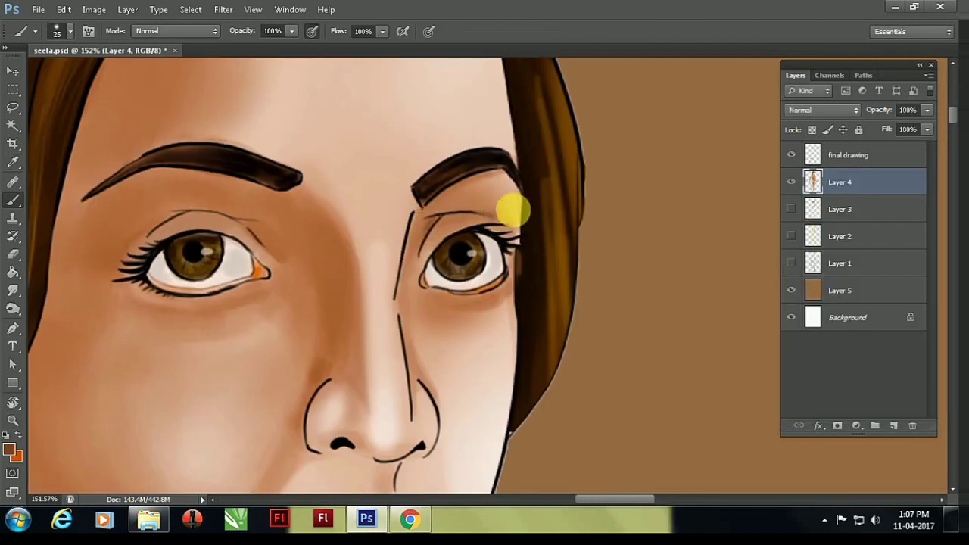
scroll(199, 253, "right", 2)
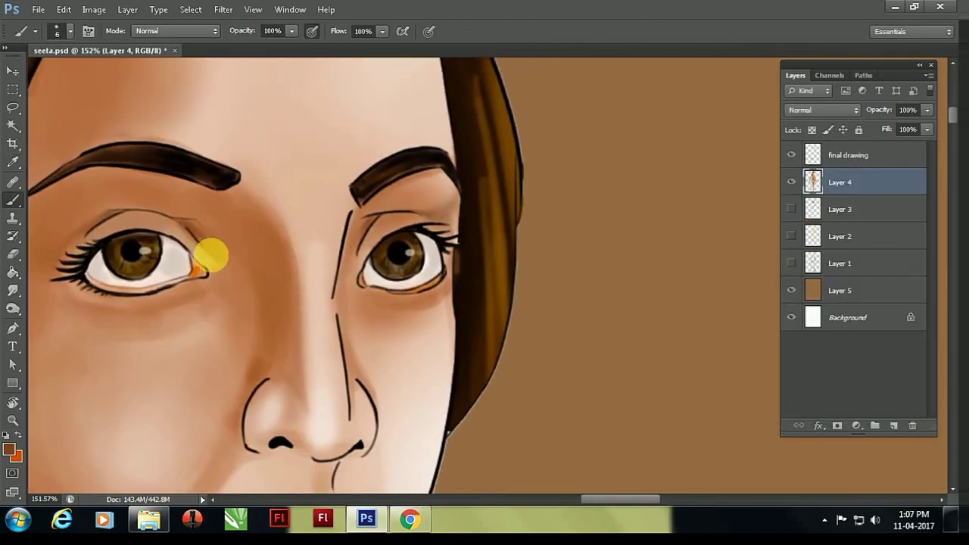
scroll(98, 232, "left", 1)
key("bracketleft")
key("bracketleft")
key("bracketleft")
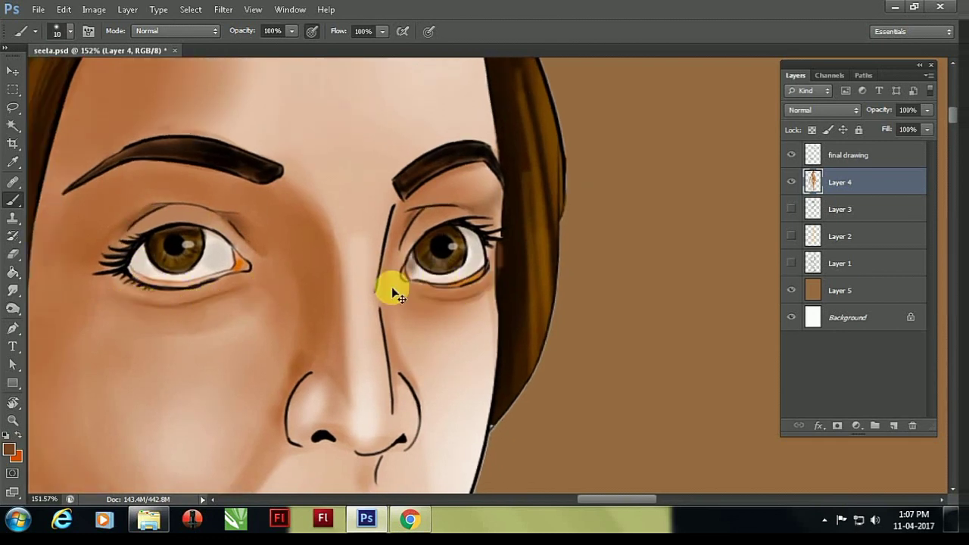
key("bracketleft")
key("bracketleft")
key("bracketleft")
scroll(197, 240, "left", 2)
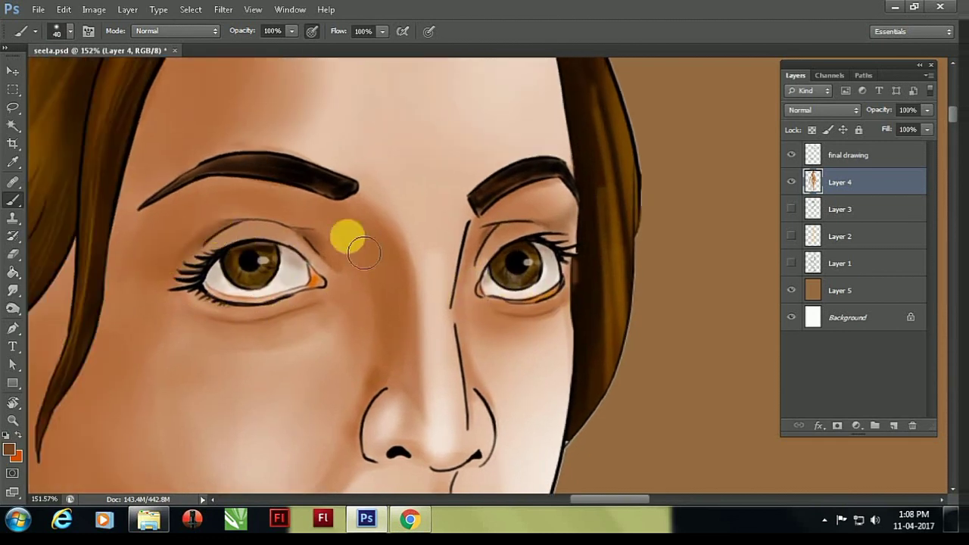
- Add glossy highlights to the lips with a tiny brush
key("bracketleft")
key("bracketleft")
key("bracketleft")
scroll(409, 356, "down", 6)
scroll(417, 310, "left", 3)
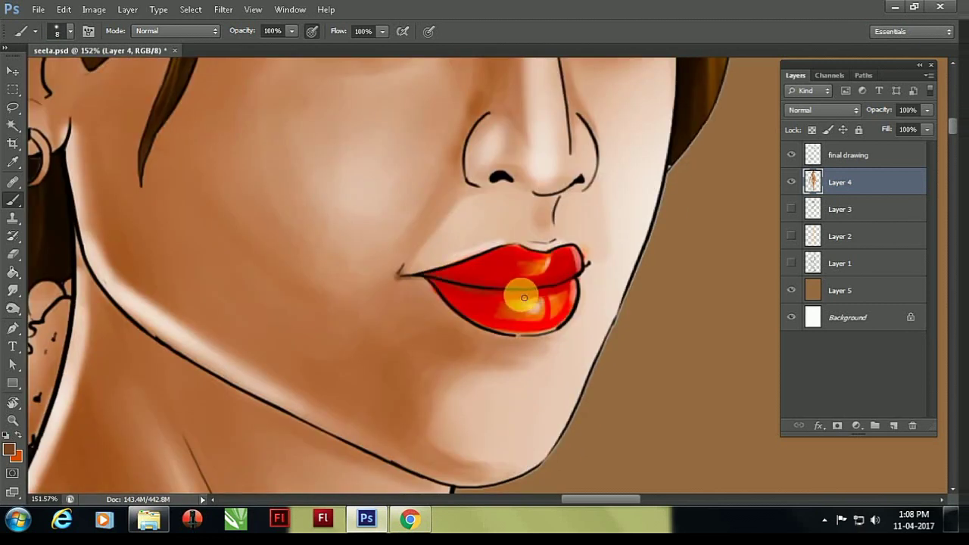
scroll(395, 295, "down", 5)
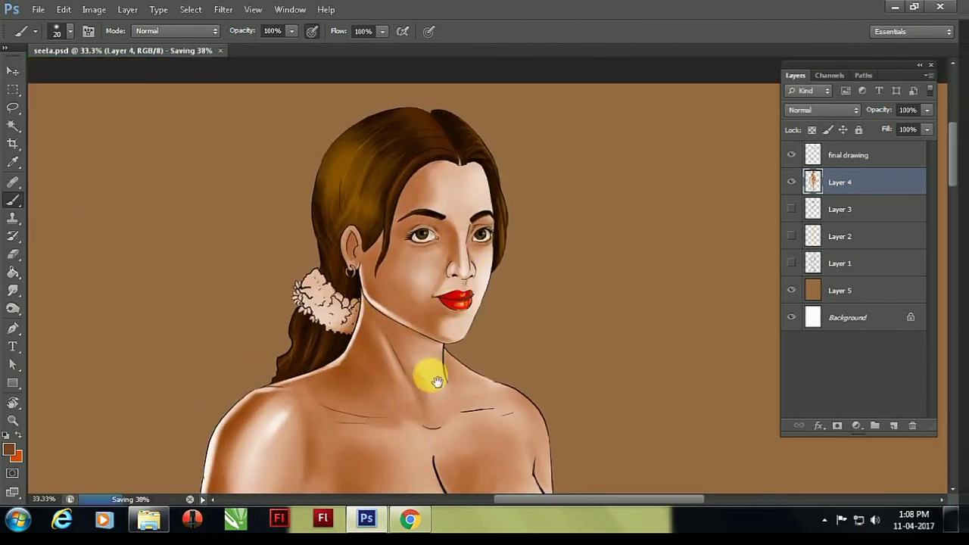
right_click(476, 396)
double_click(532, 433)
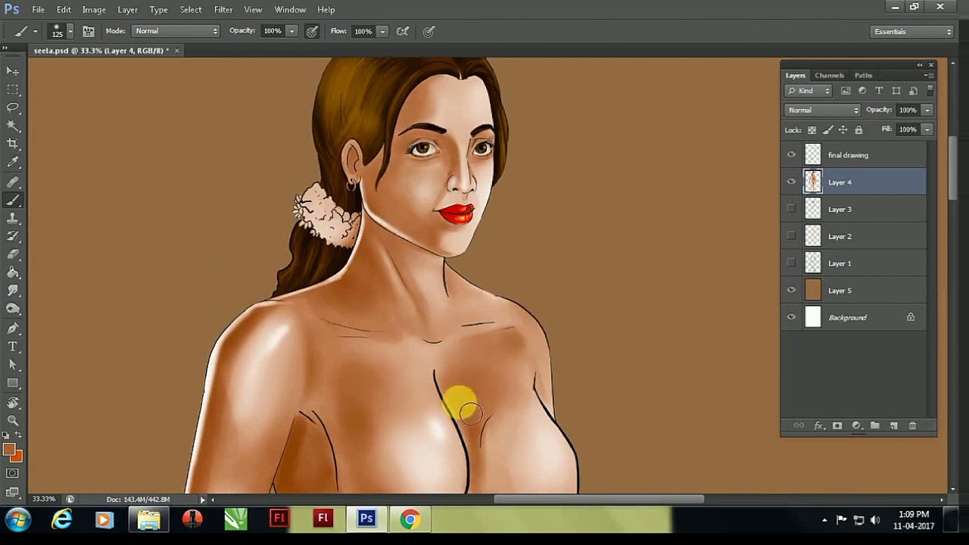
- Paint soft shading down the chest, torso and hips, then save seeta.psd
scroll(447, 375, "down", 3)
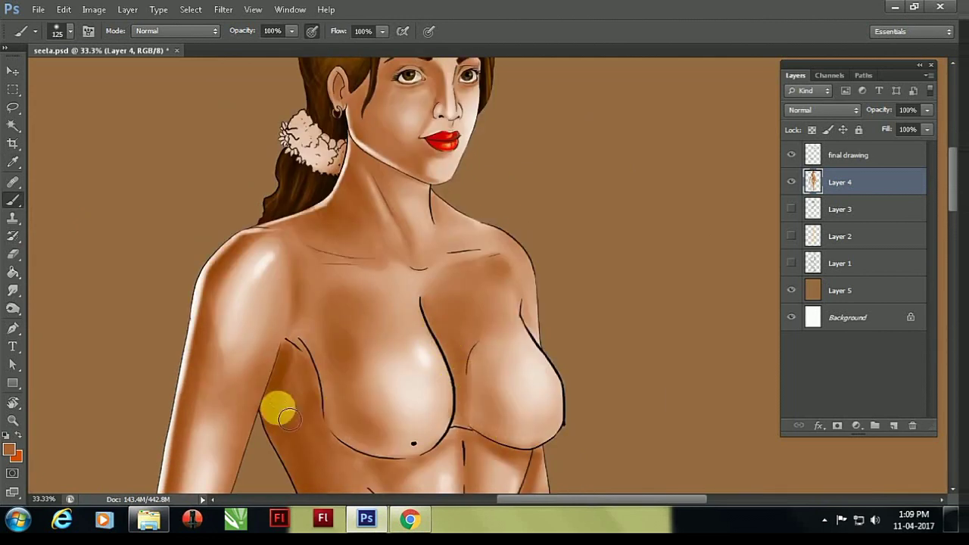
scroll(279, 394, "down", 3)
scroll(274, 350, "down", 2)
scroll(309, 309, "down", 3)
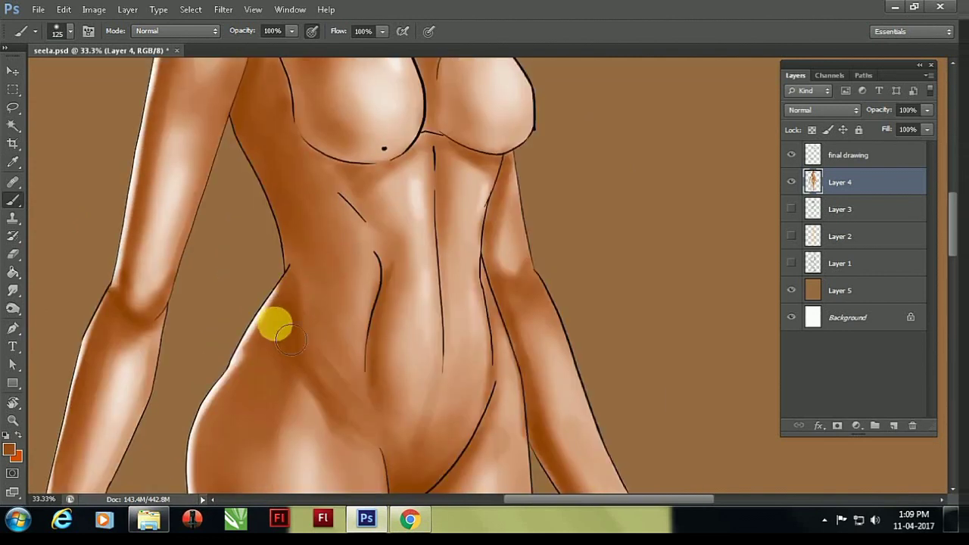
key("bracketleft")
scroll(361, 405, "down", 3)
key("bracketleft")
key("bracketleft")
key("bracketleft")
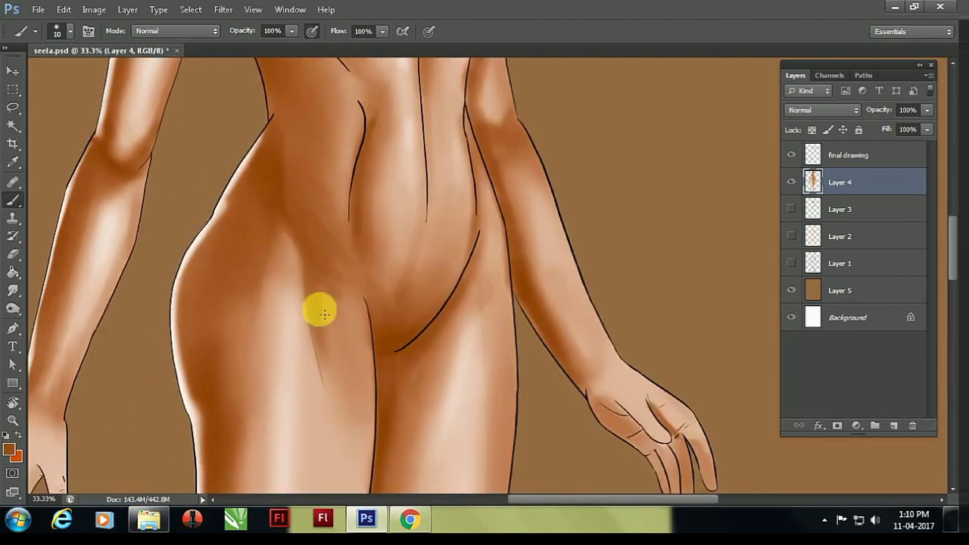
key("ctrl+minus")
key("ctrl+minus")
key("ctrl+minus")
key("ctrl+s")
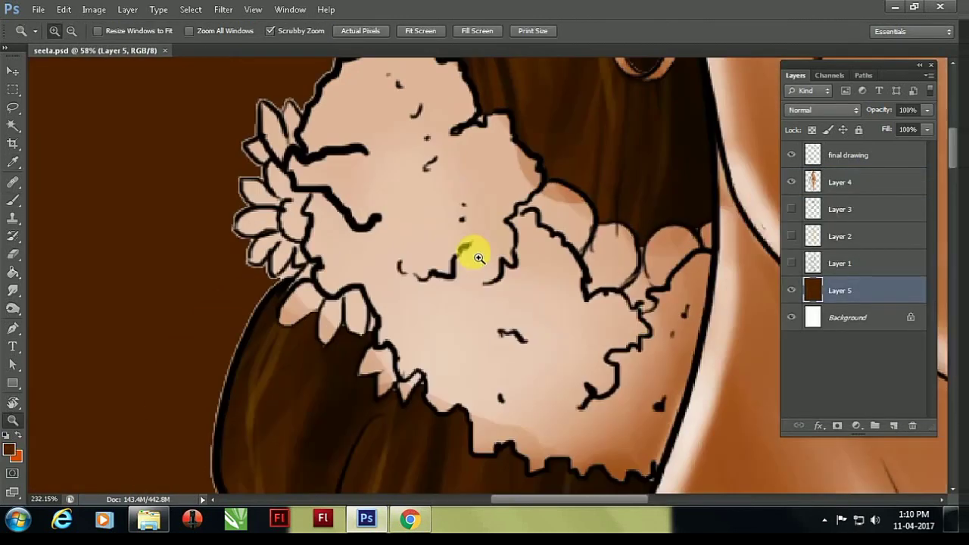
- Paint green, yellow and orange leaf patterns over the hair flower with the scattered leaf brush
key("Return")
key("b")
right_click(547, 303)
scroll(693, 431, "down", 3)
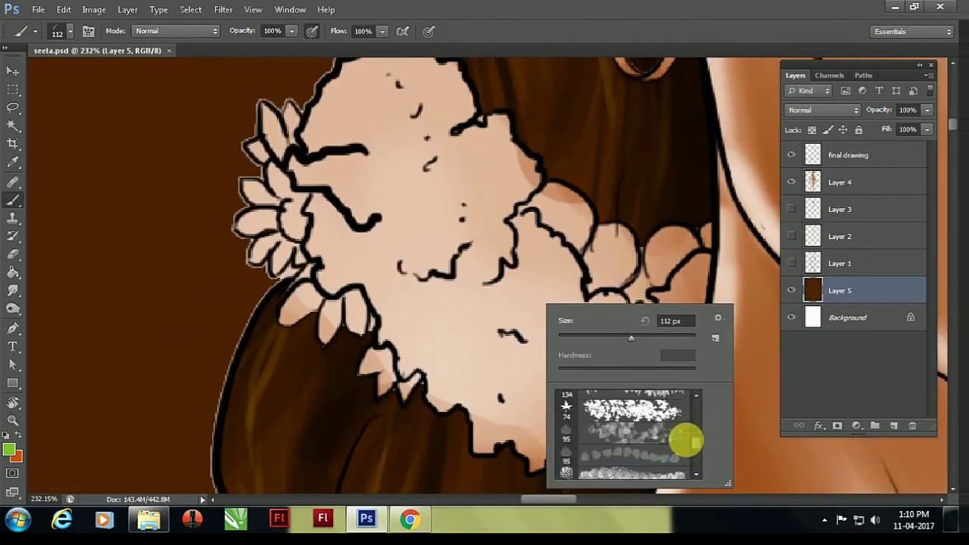
double_click(685, 444)
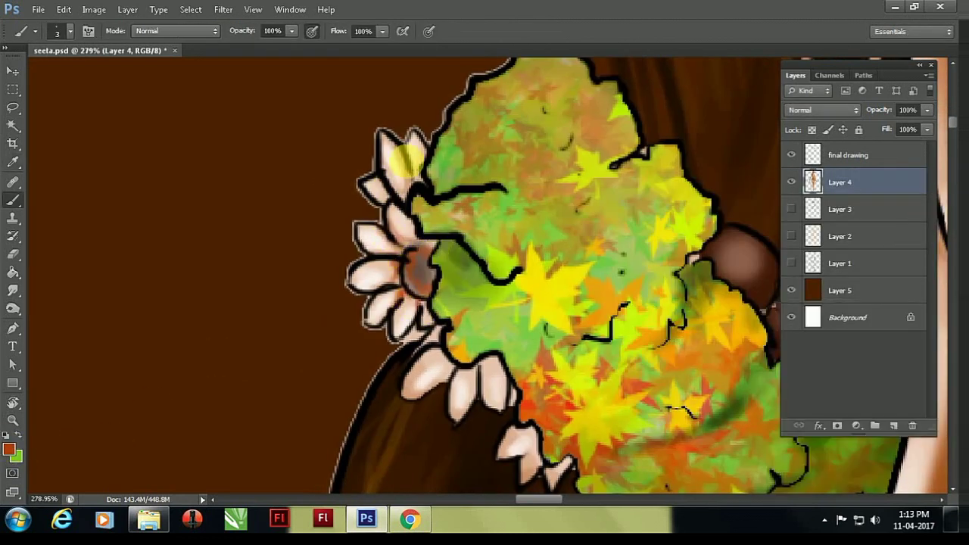
key("ctrl+minus")
key("ctrl+minus")
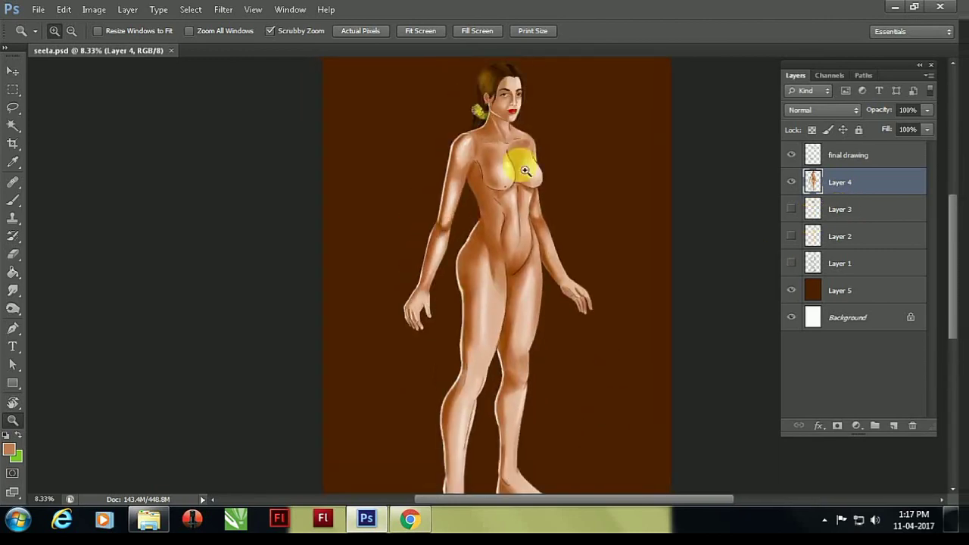
- Inspect the face and neck, dab a small dot, then fit to screen and go full-screen
left_click_drag(519, 162, 612, 384)
mouse_move(530, 389)
left_mouse_down()
mouse_move(551, 370)
mouse_move(512, 379)
left_mouse_up()
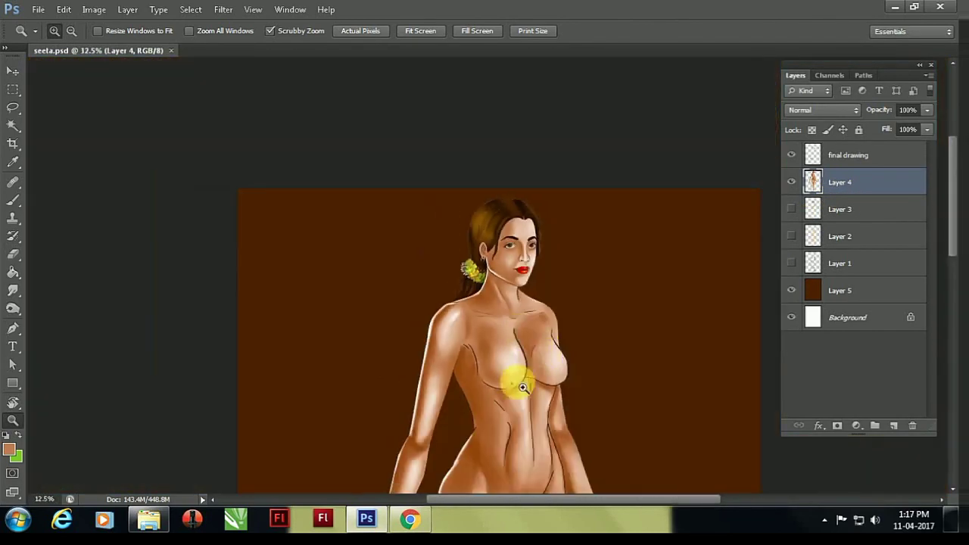
key("b")
left_click(510, 381)
key("ctrl+0")
key("f")
key("f")
key("f")
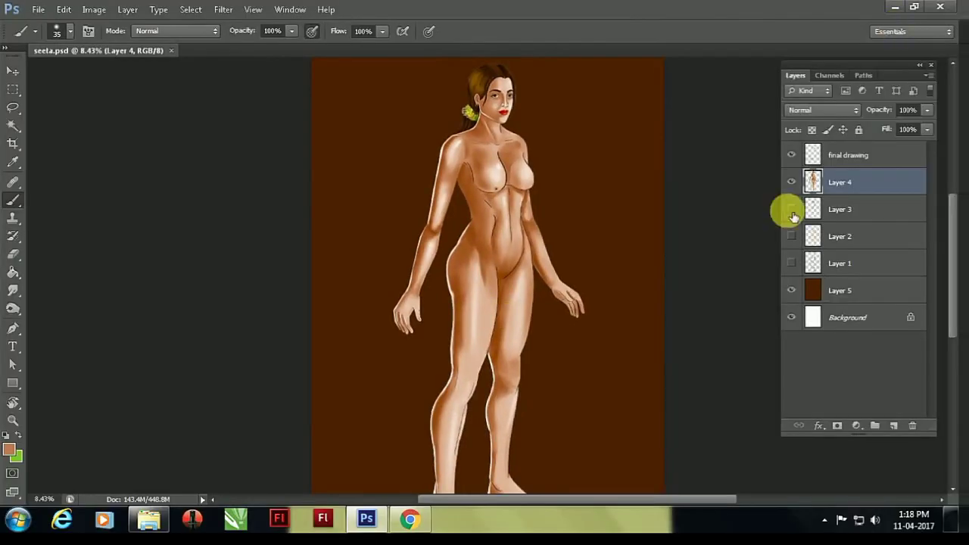